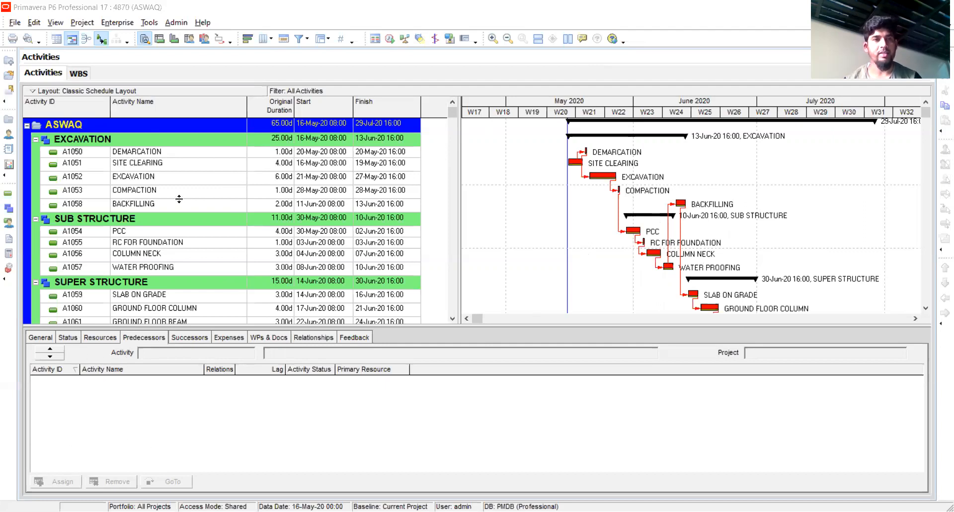
# Review the DEMARCATION activity's general, status, resource and predecessor details
pyautogui.click(137, 152)
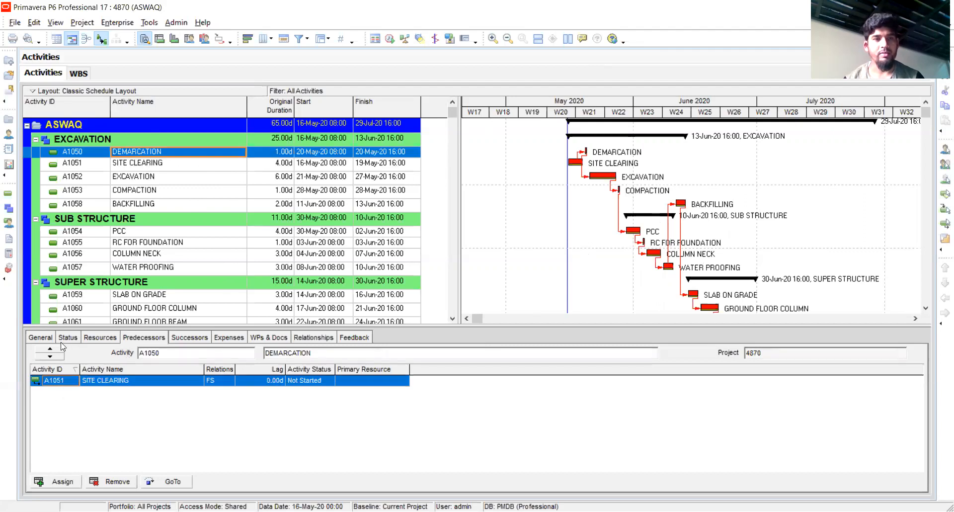
pyautogui.click(44, 339)
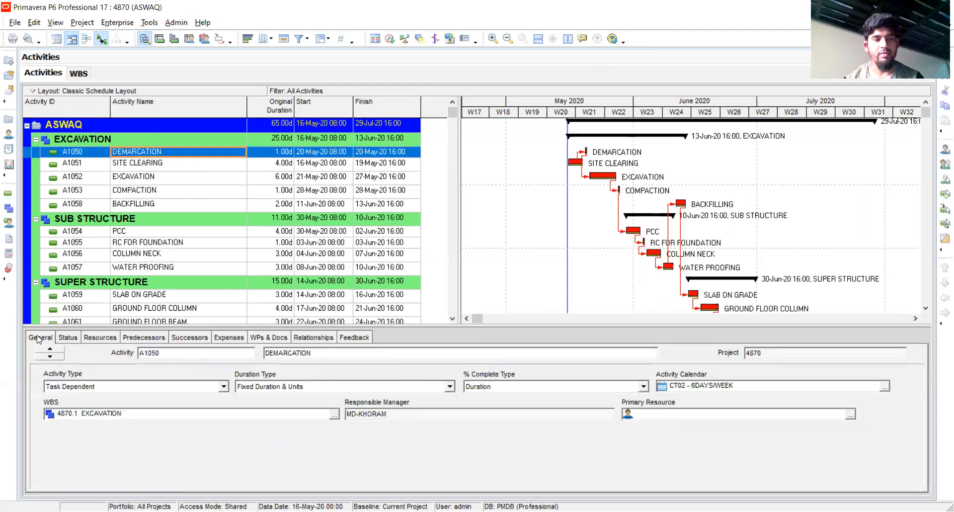
pyautogui.click(66, 338)
pyautogui.click(98, 338)
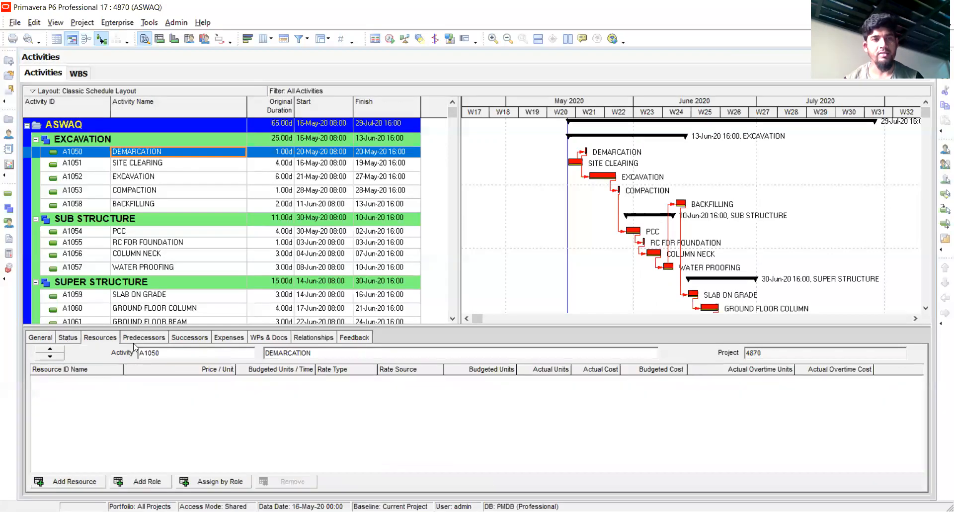
pyautogui.click(144, 340)
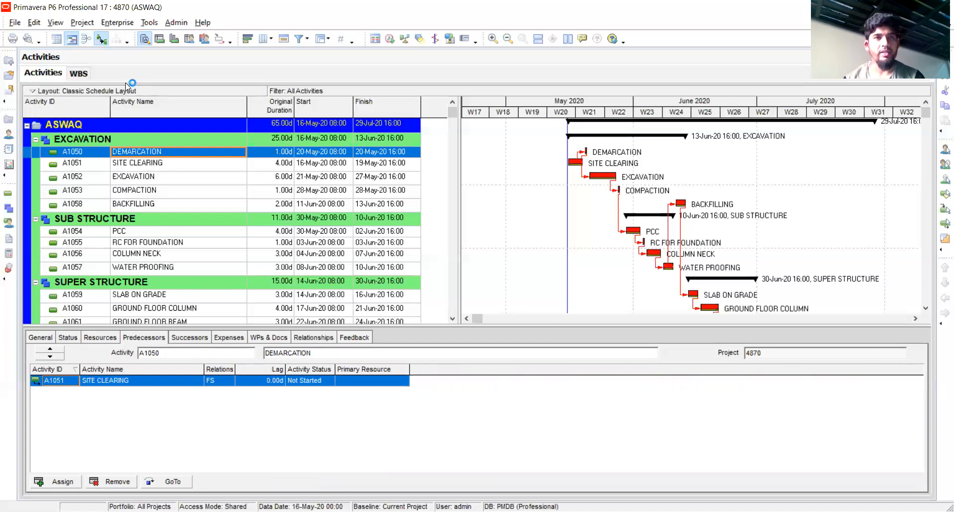
# Add a new EPS element under PCFPE in the Enterprise Project Structure and set its ID to PTC
pyautogui.click(117, 23)
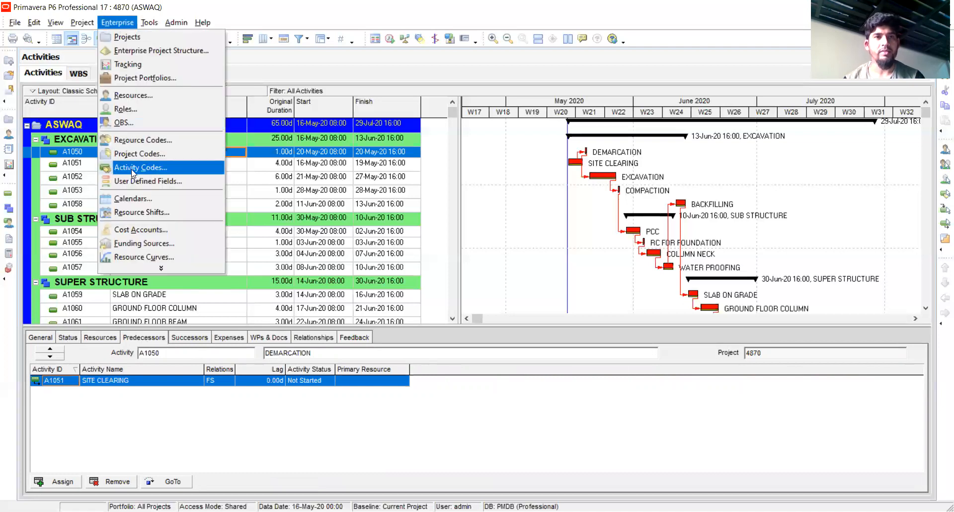
pyautogui.click(140, 53)
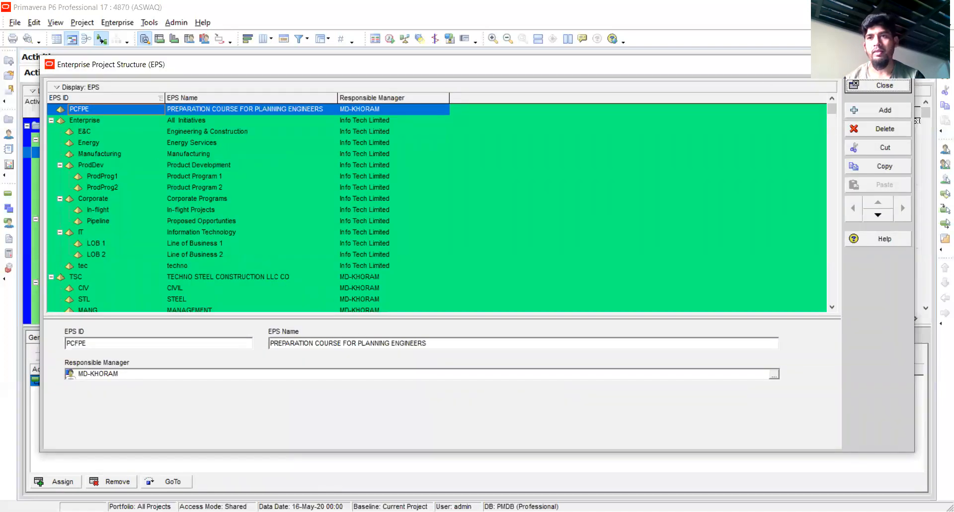
pyautogui.press('Insert')
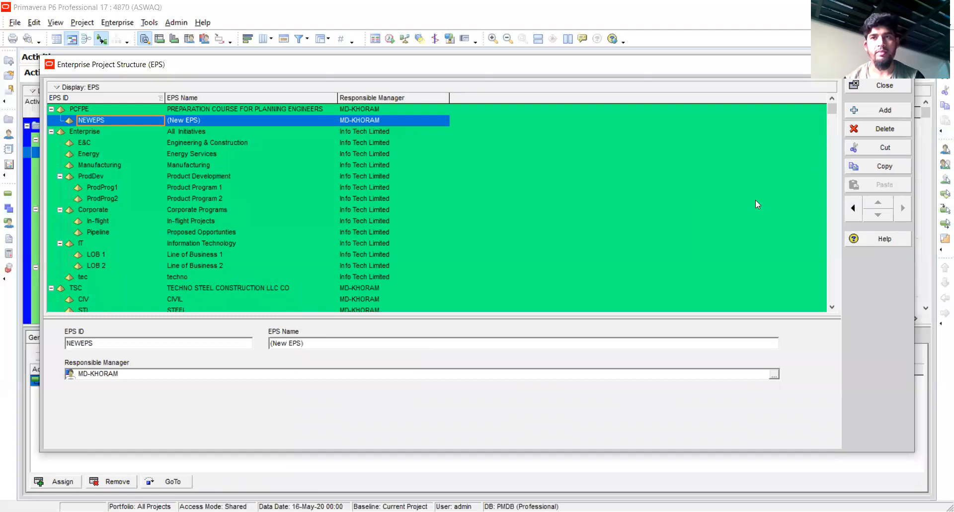
pyautogui.scroll(-2, 511, 207)
pyautogui.scroll(2, 510, 208)
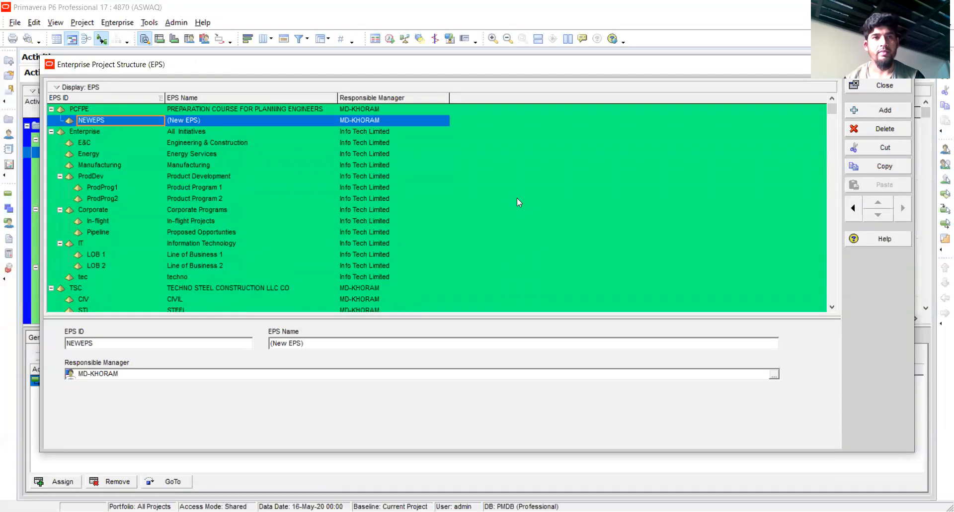
pyautogui.click(113, 120)
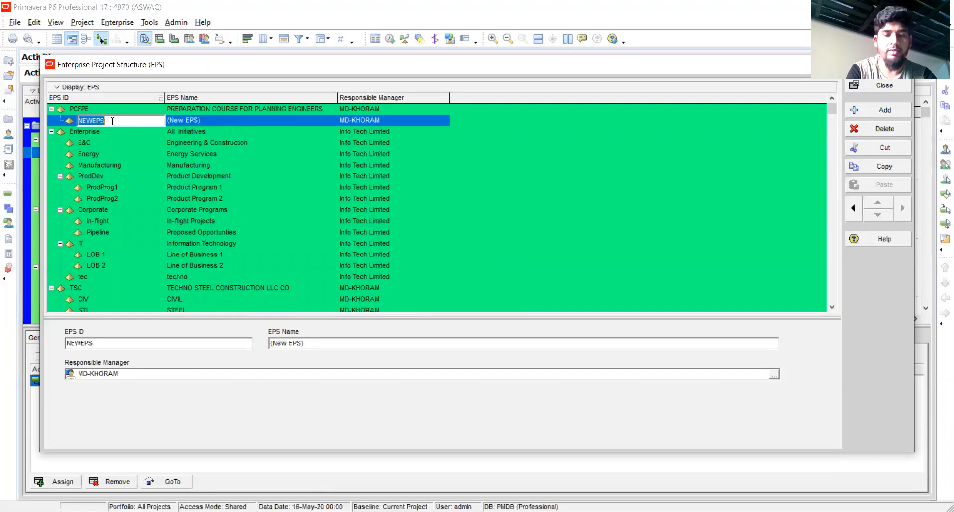
pyautogui.write('PTC')
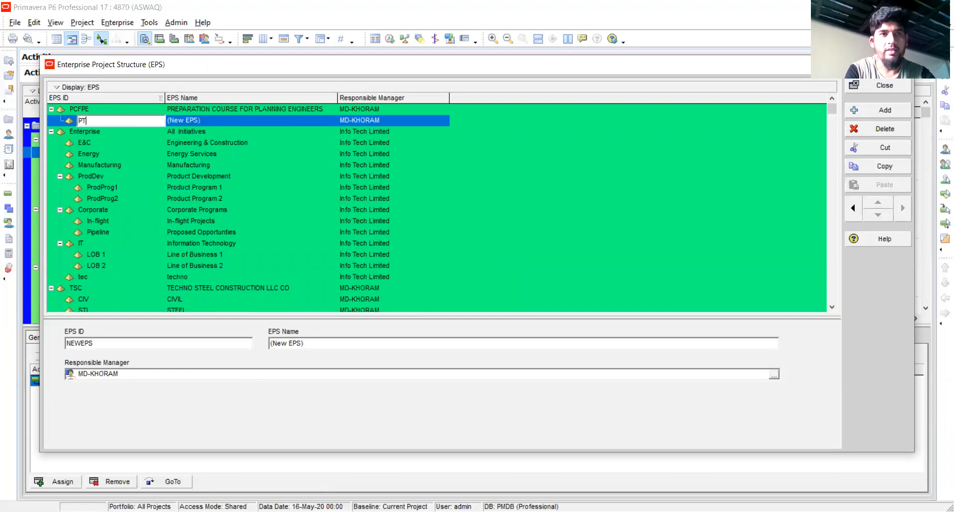
# Name the PTC element PRIMAVERA TRAINING COURSE and close the Enterprise Project Structure
pyautogui.click(207, 124)
pyautogui.click(207, 123)
pyautogui.write('PRIM')
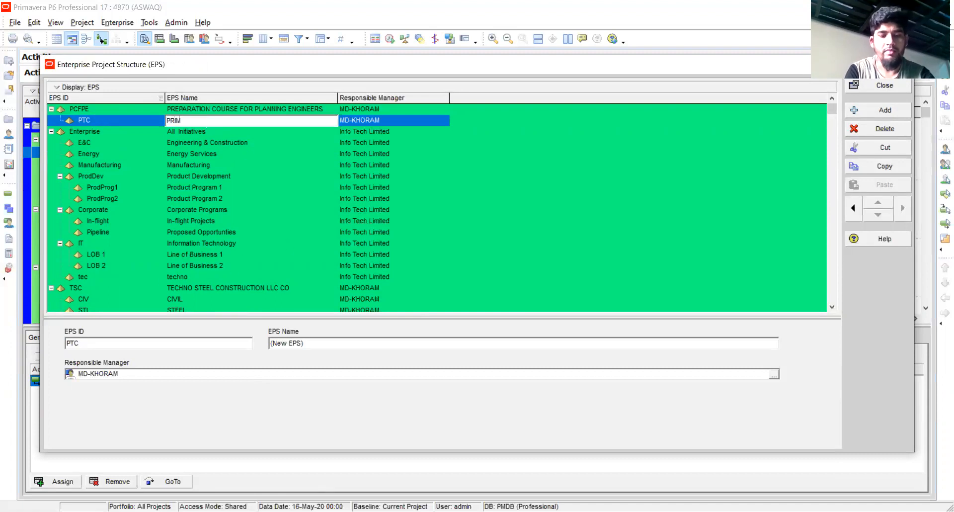
pyautogui.write('AVERA ')
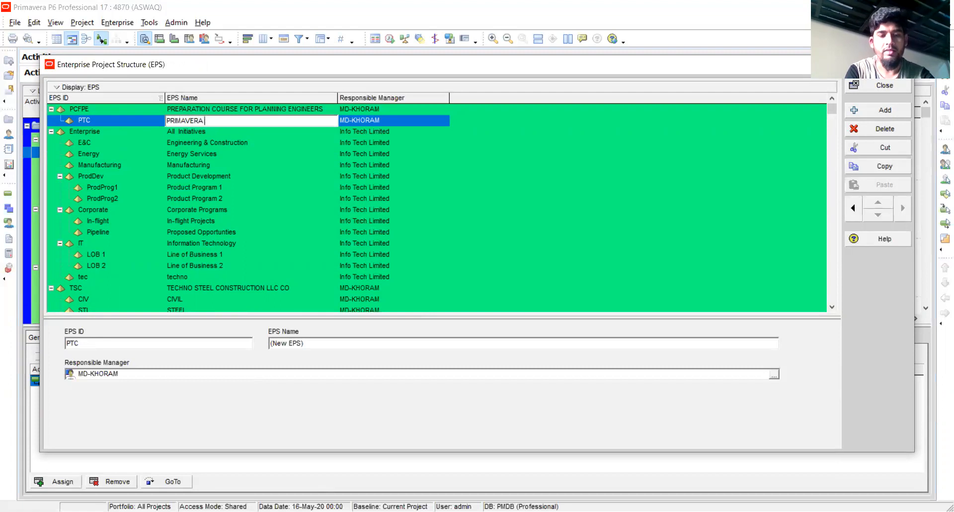
pyautogui.write('TRAINING C')
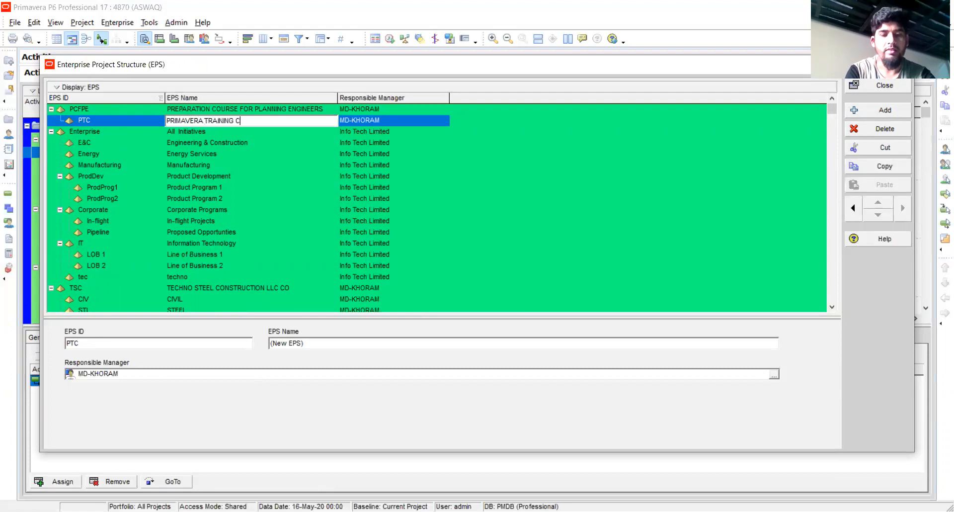
pyautogui.write('OURSE')
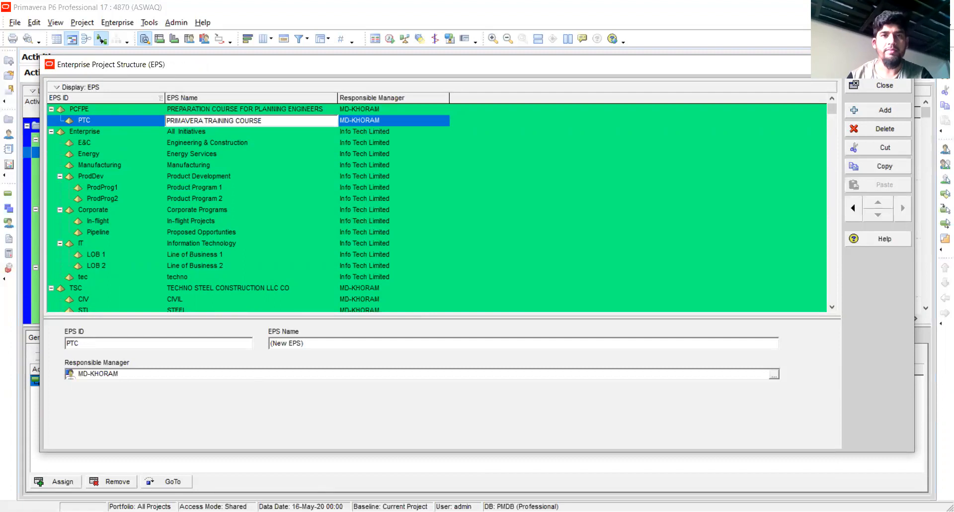
pyautogui.press('Return')
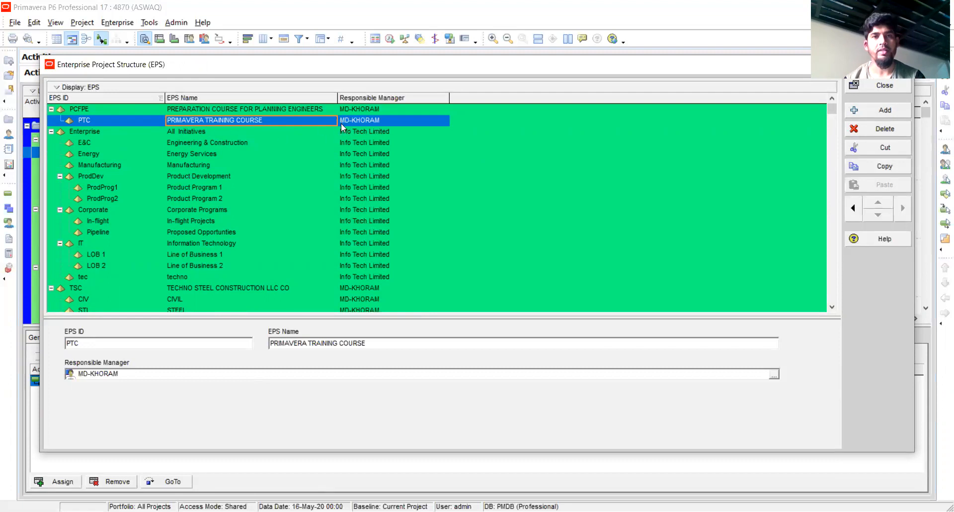
pyautogui.click(369, 121)
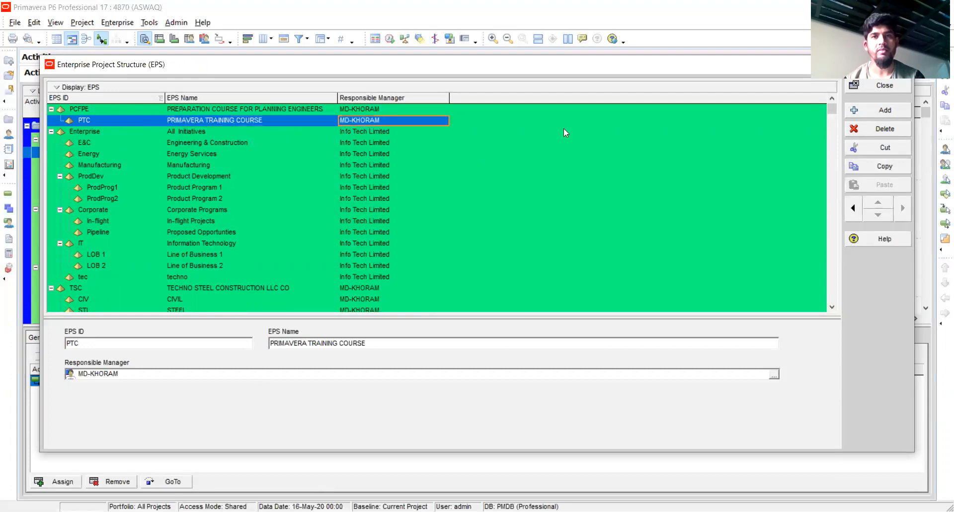
pyautogui.click(885, 86)
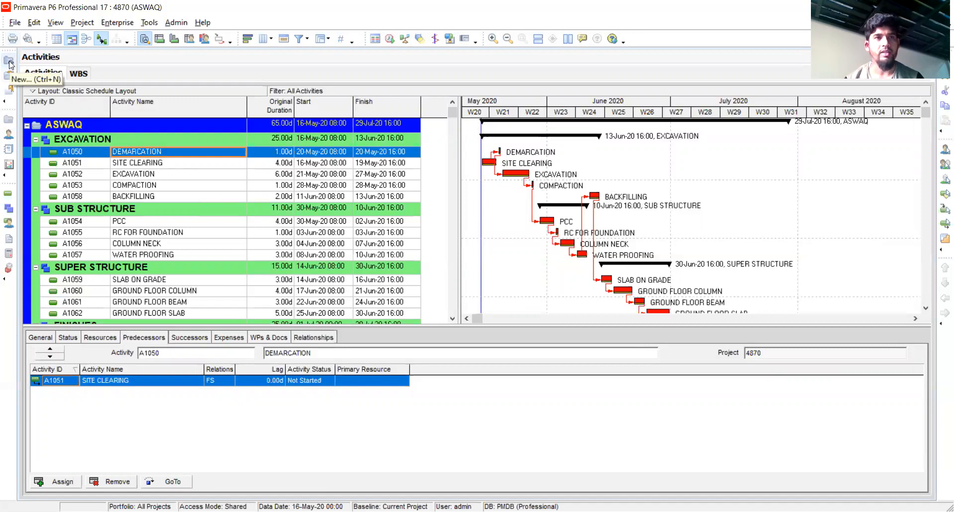
# Start creating a new project and assign it to the PRIMAVERA TRAINING COURSE EPS level
pyautogui.click(14, 22)
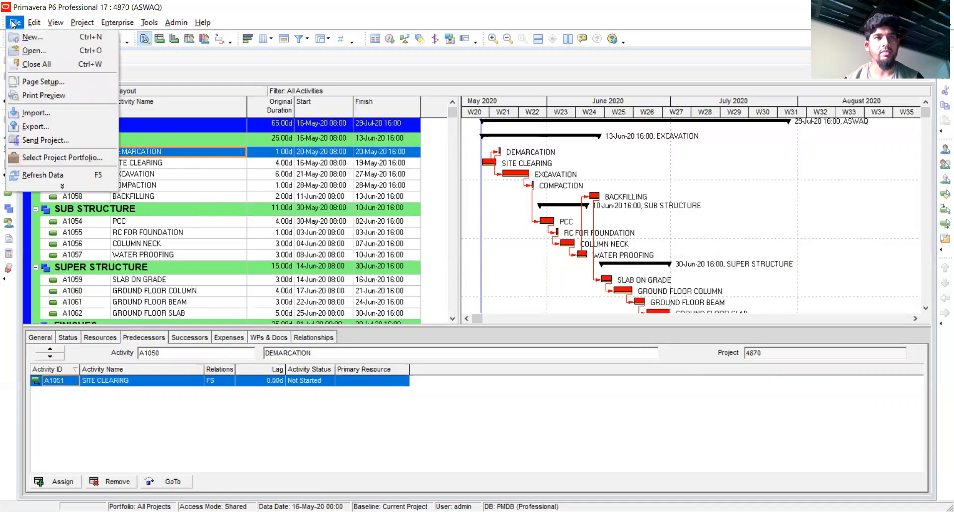
pyautogui.click(32, 37)
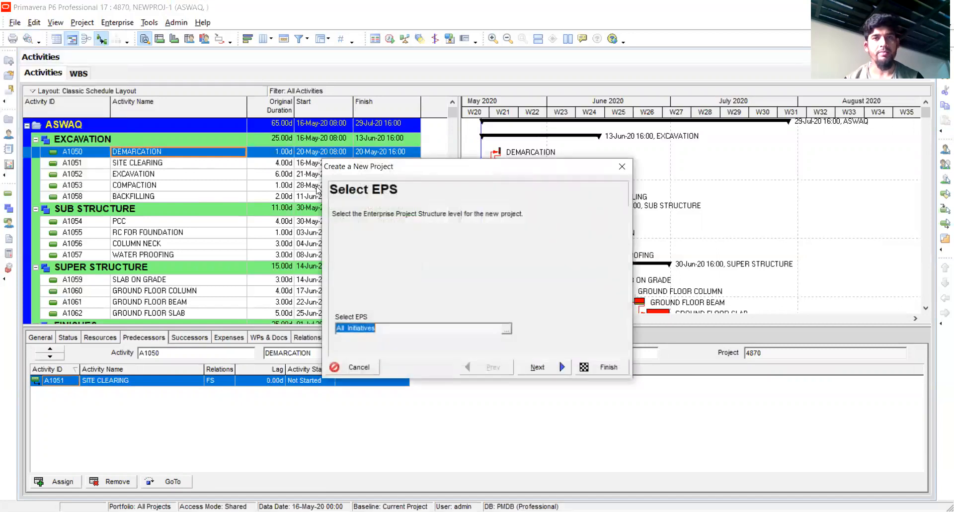
pyautogui.click(506, 330)
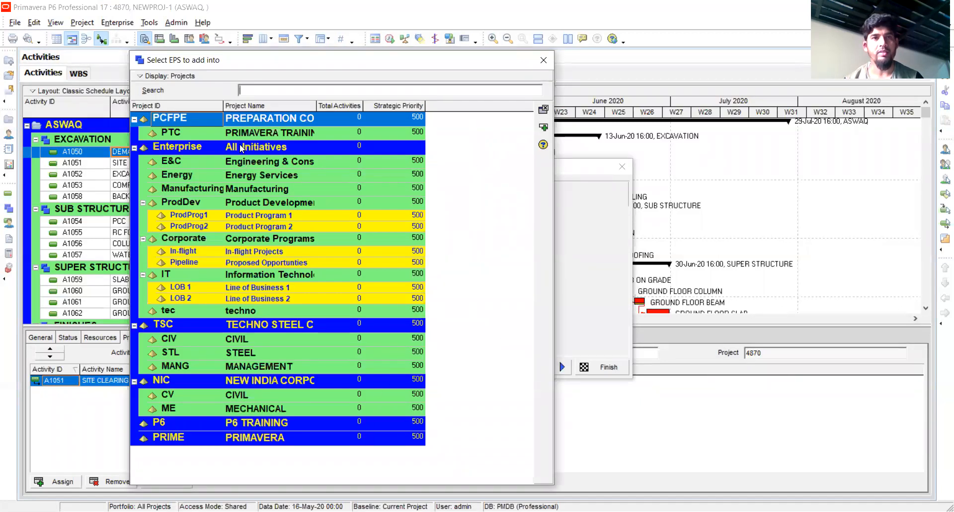
pyautogui.click(178, 135)
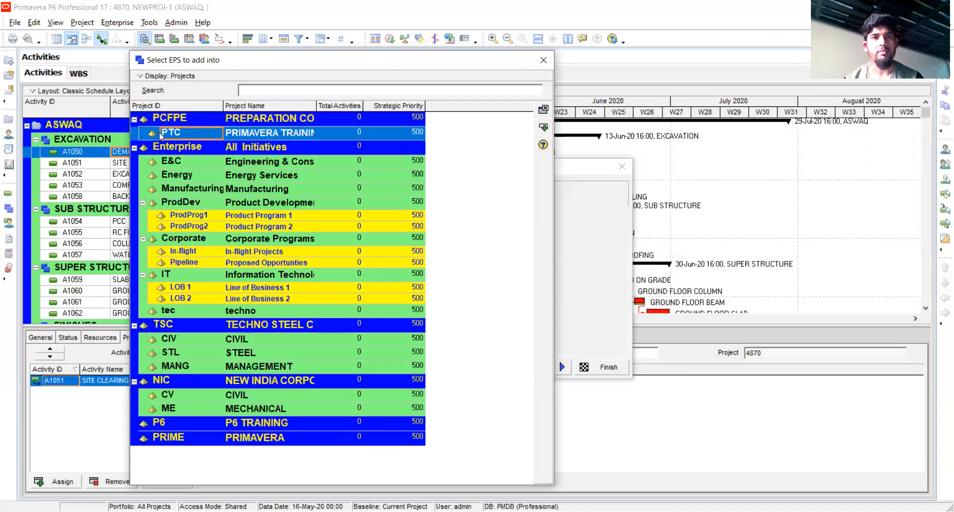
pyautogui.click(267, 137)
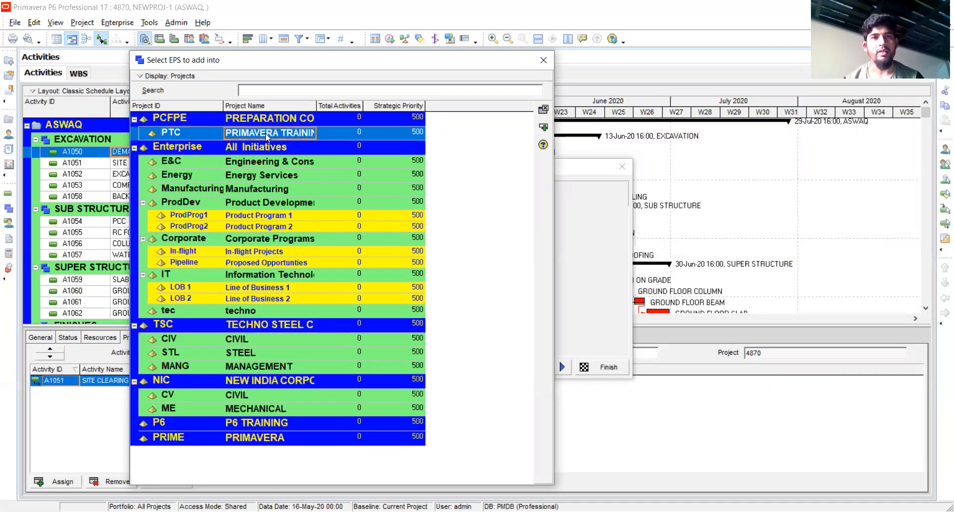
pyautogui.doubleClick(290, 134)
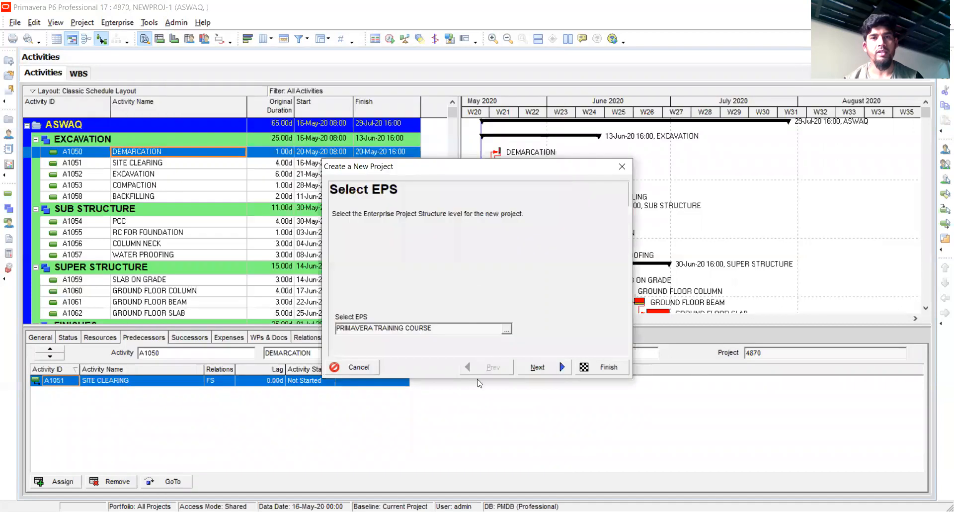
pyautogui.click(562, 368)
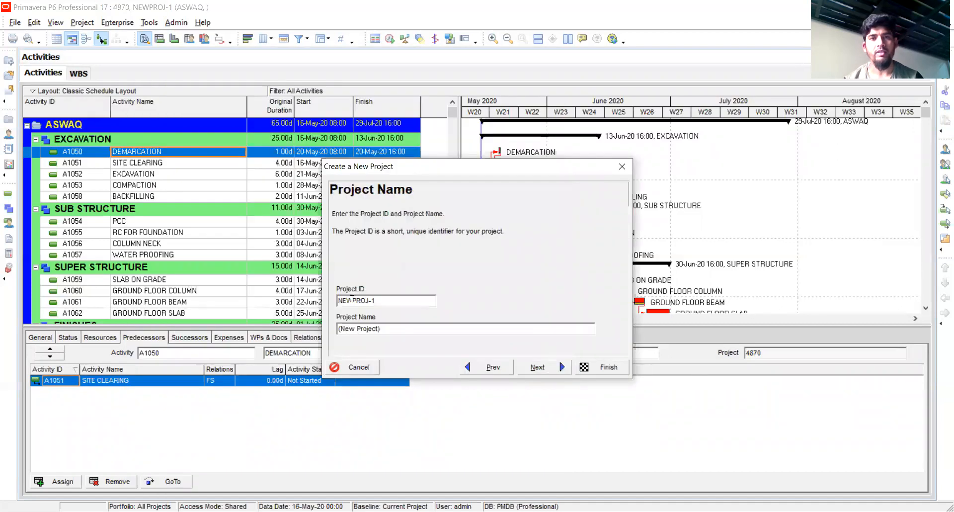
# Set the new project's ID to 4860 and its name to KARAMA, and continue to the project dates
pyautogui.moveTo(380, 303); pyautogui.dragTo(286, 316)
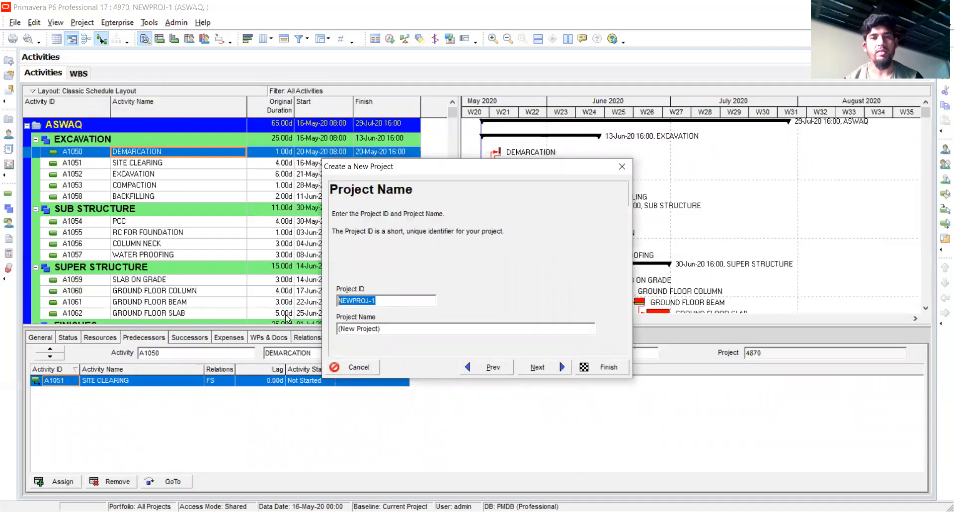
pyautogui.write('4860')
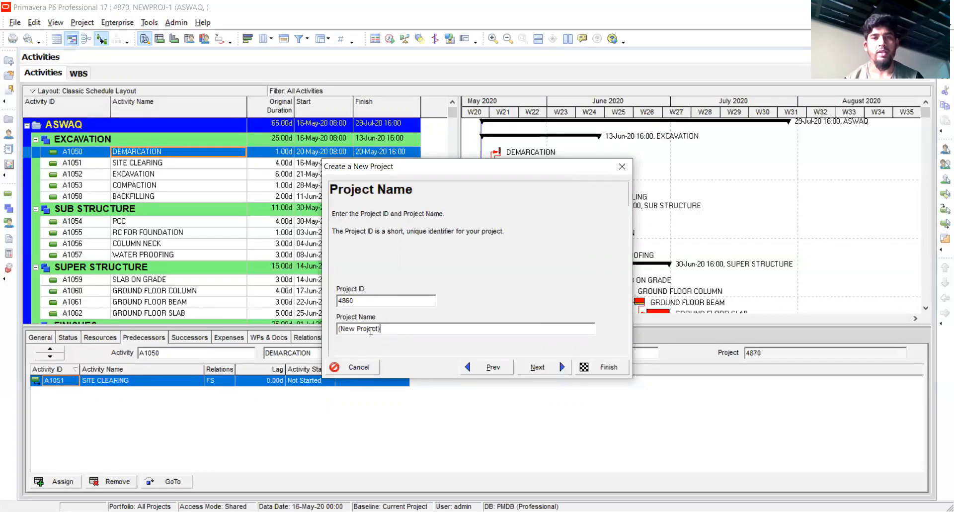
pyautogui.moveTo(380, 328); pyautogui.dragTo(250, 351)
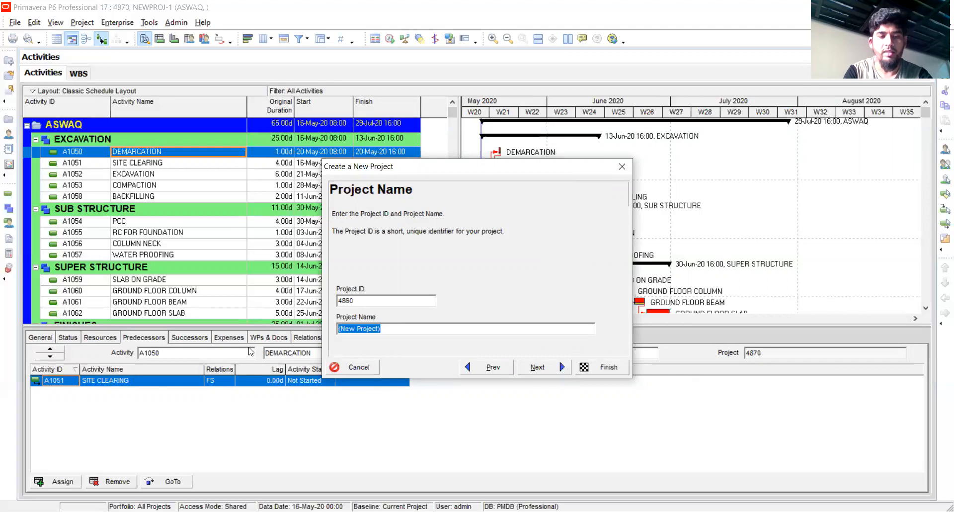
pyautogui.write('KARAMA')
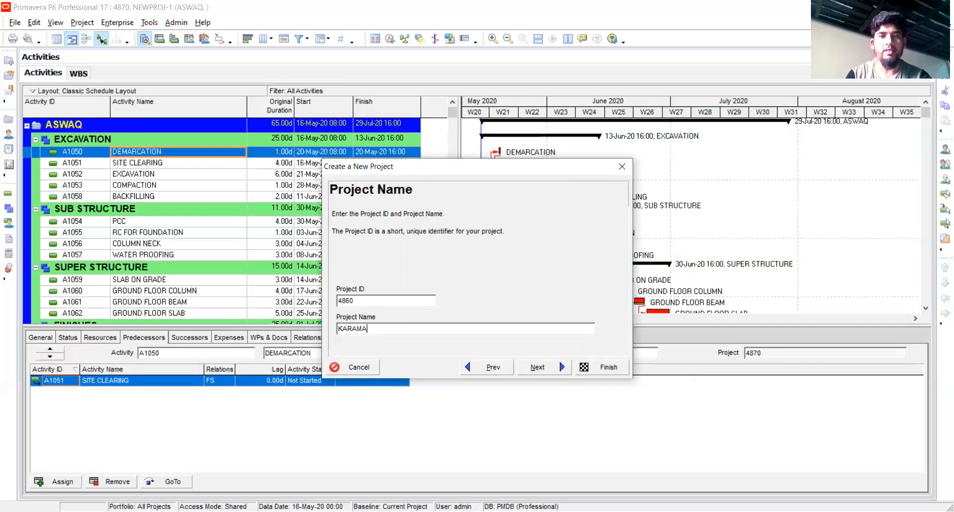
pyautogui.click(562, 361)
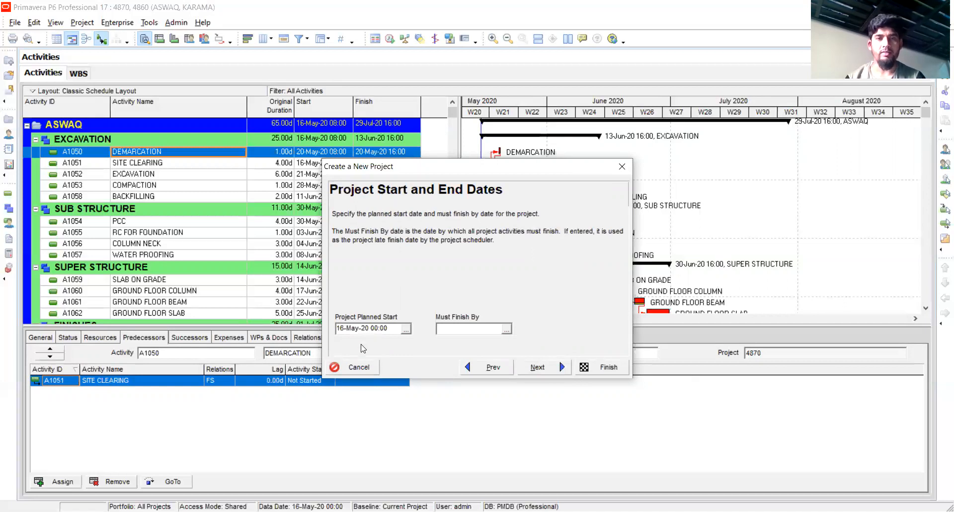
# Choose the project's planned start date, leave the must-finish date empty, and continue to the responsible manager
pyautogui.click(406, 329)
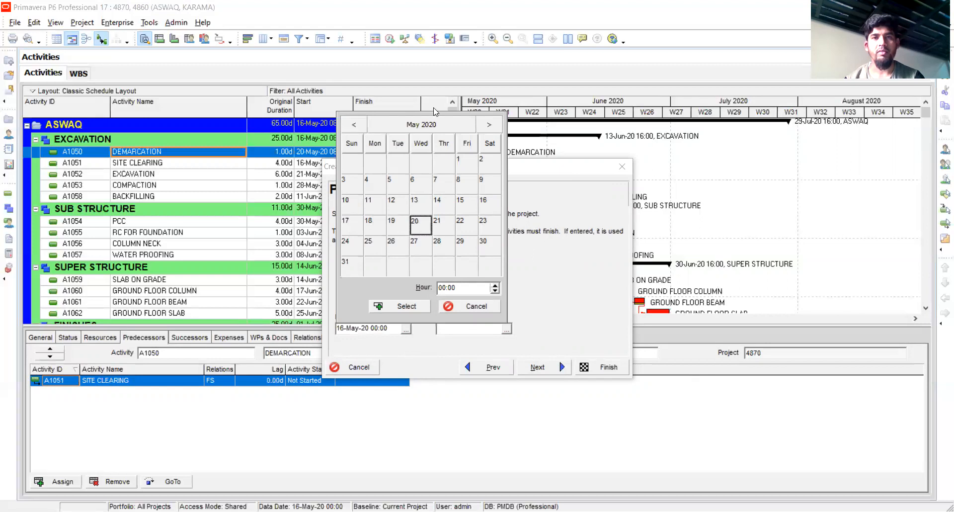
pyautogui.click(409, 308)
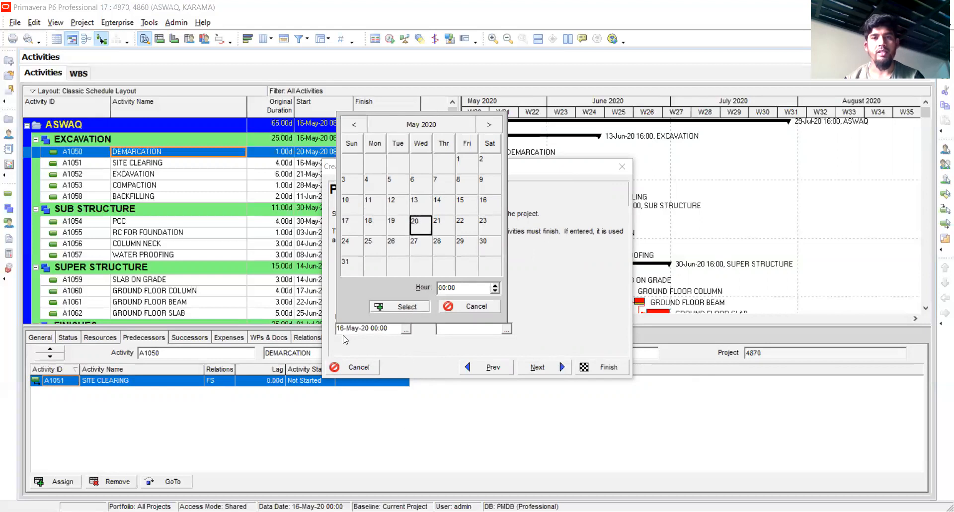
pyautogui.click(559, 371)
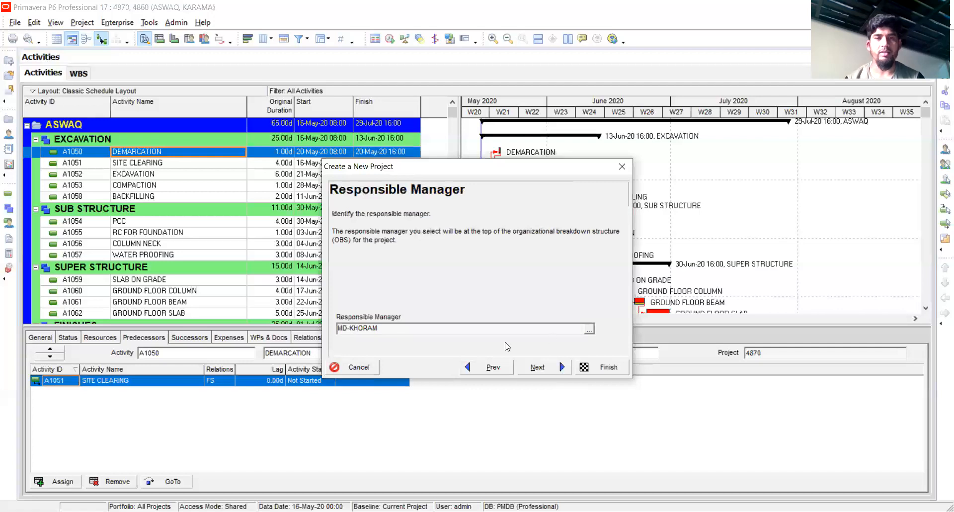
# Check the available responsible managers, keep the preset one, and finish creating the project
pyautogui.click(589, 329)
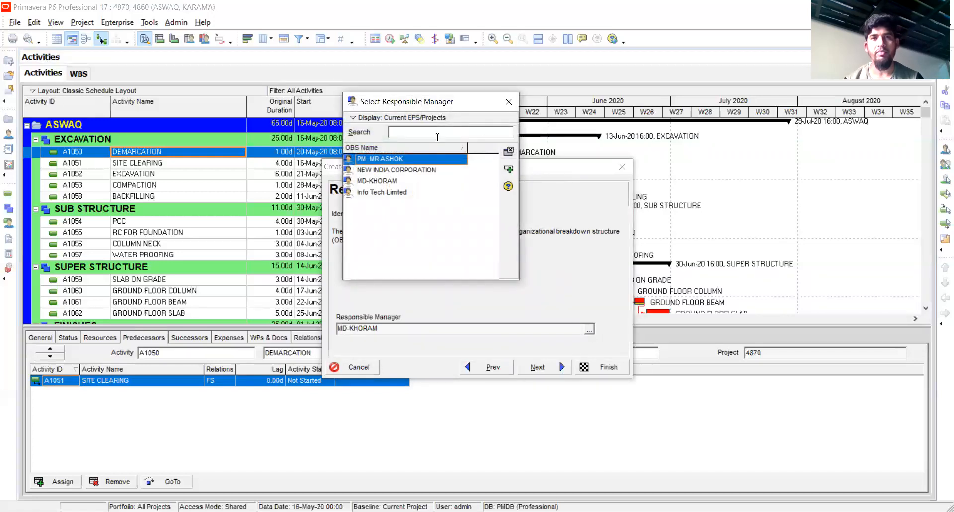
pyautogui.click(509, 103)
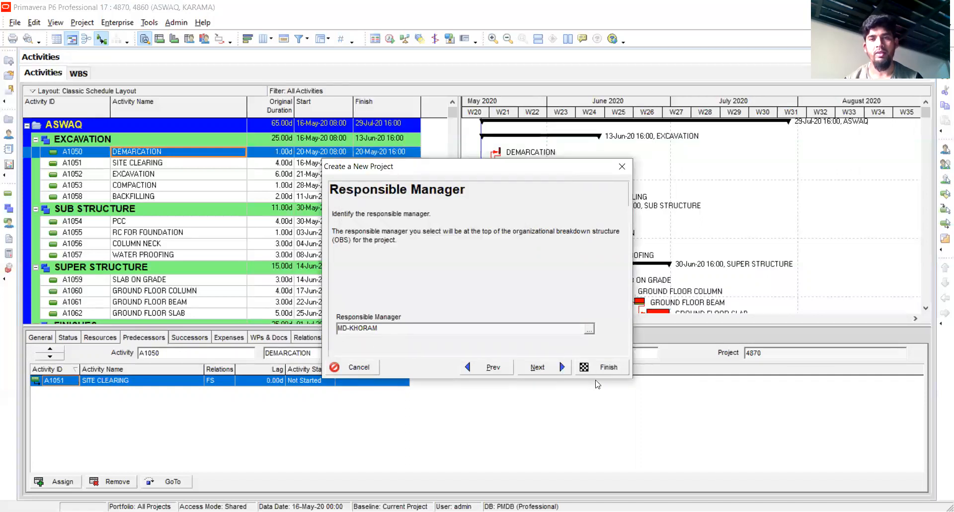
pyautogui.click(606, 373)
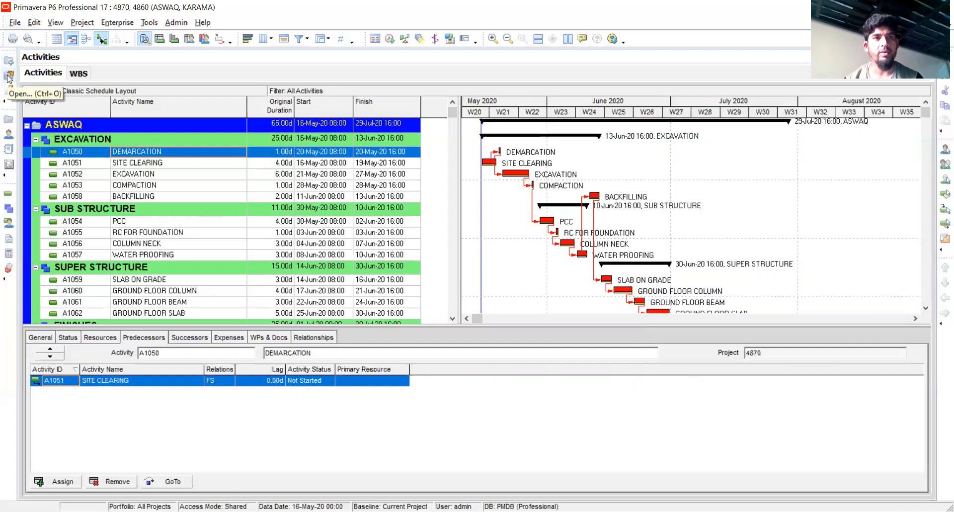
# Open the KARAMA project, ID 4860, from the PRIMAVERA TRAINING COURSE EPS level
pyautogui.click(15, 23)
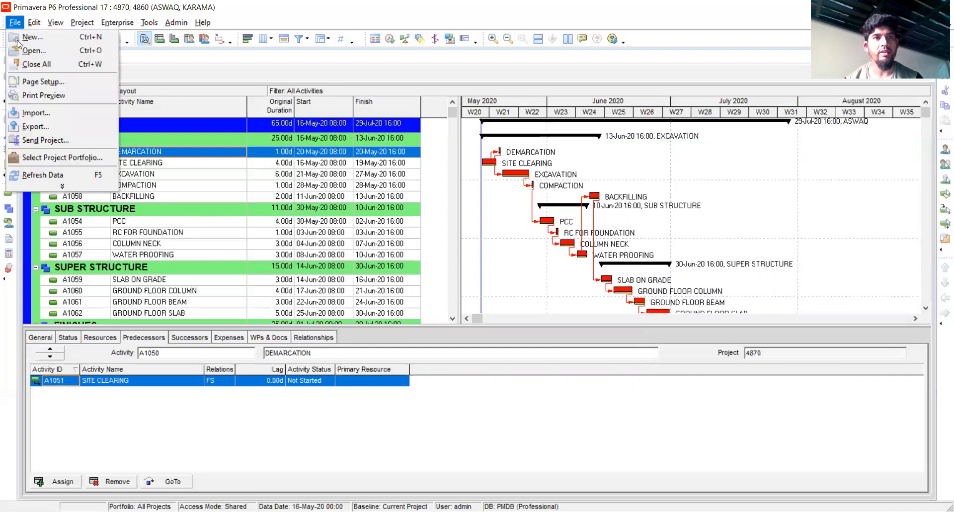
pyautogui.click(36, 51)
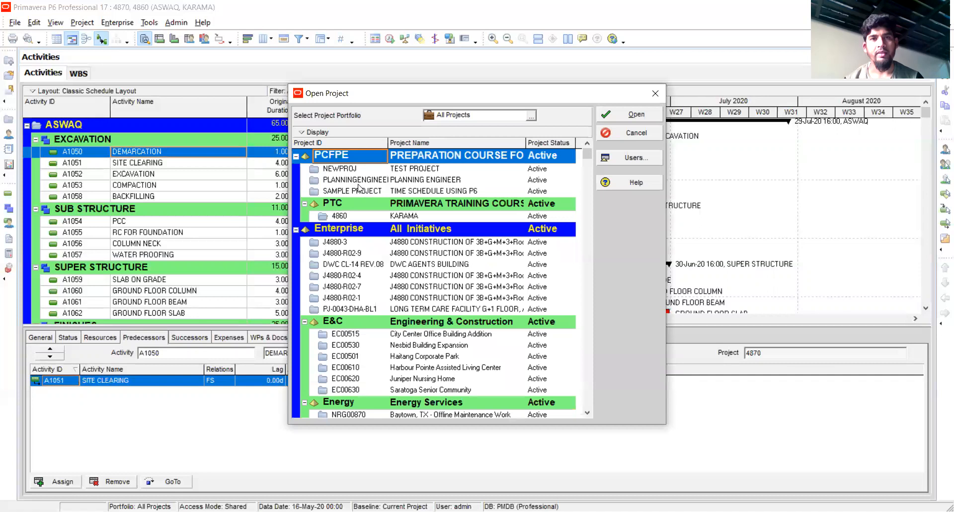
pyautogui.click(398, 218)
pyautogui.doubleClick(398, 219)
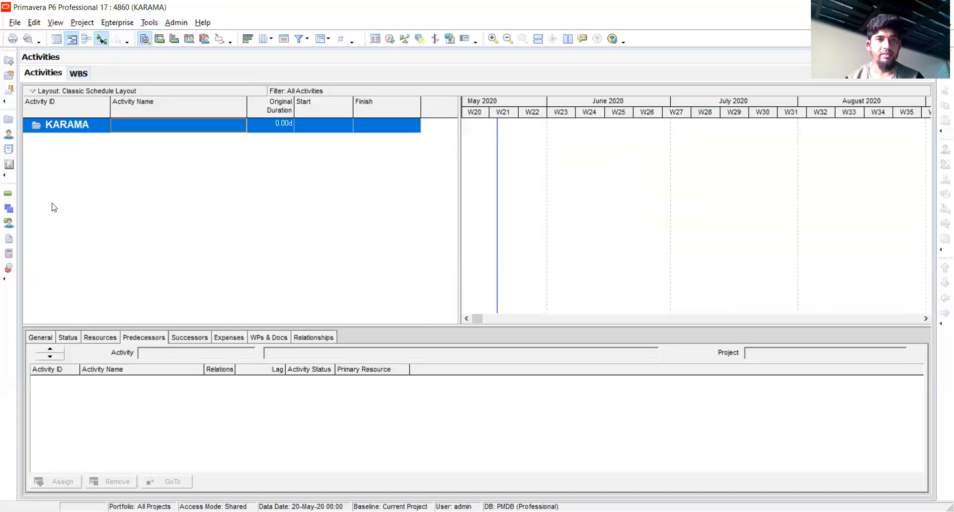
# In the project's WBS, add an element directly under KARAMA and name it EXCAVATION WORK
pyautogui.click(8, 210)
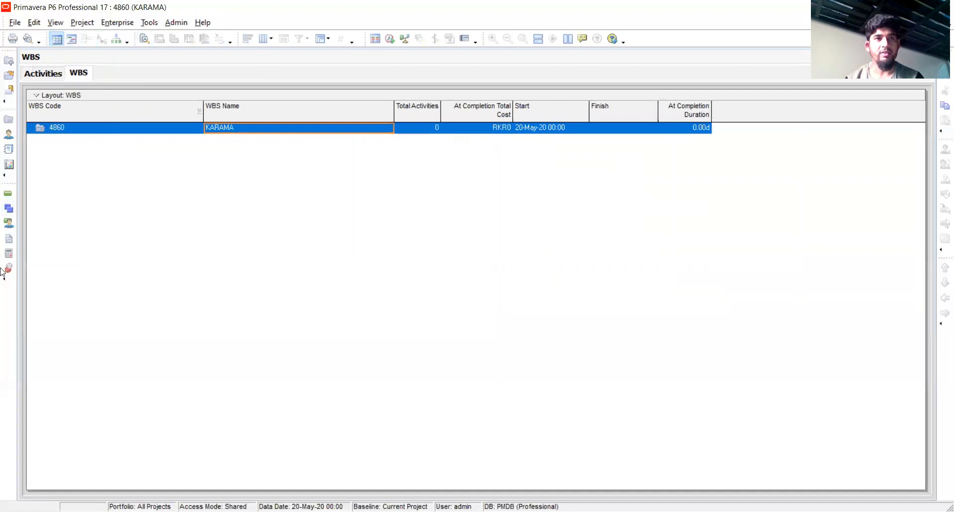
pyautogui.click(44, 74)
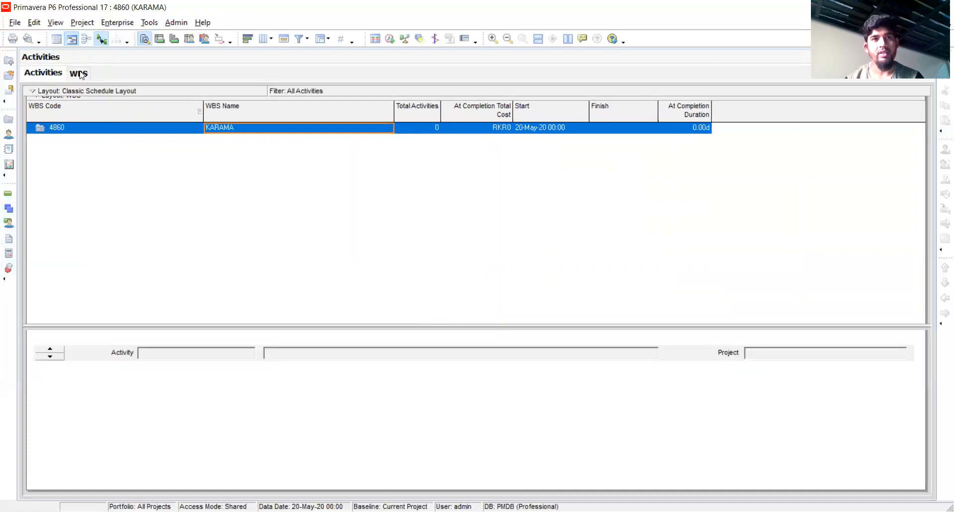
pyautogui.click(80, 74)
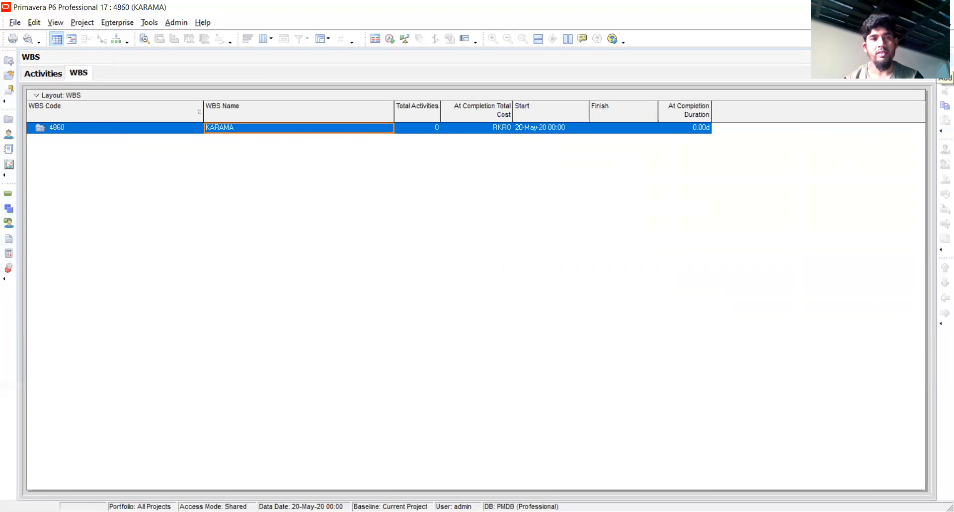
pyautogui.press('Insert')
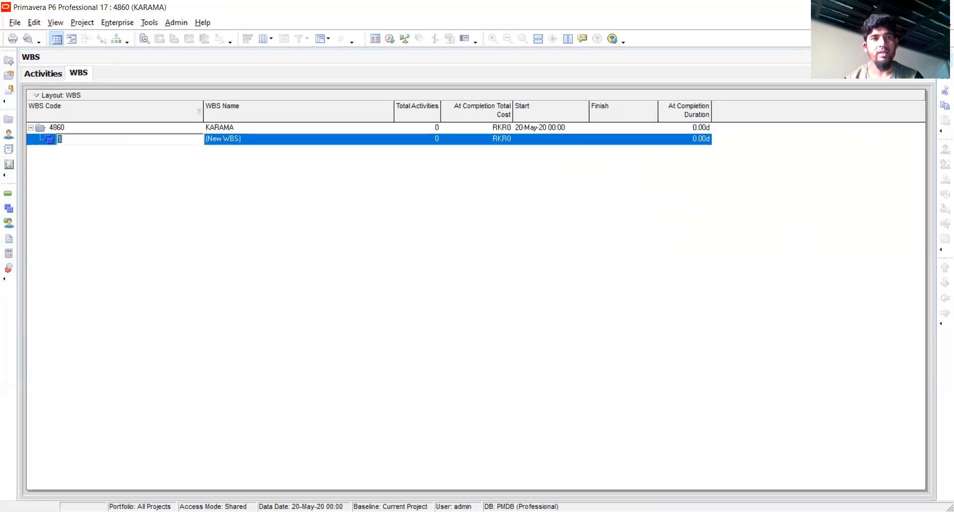
pyautogui.click(250, 141)
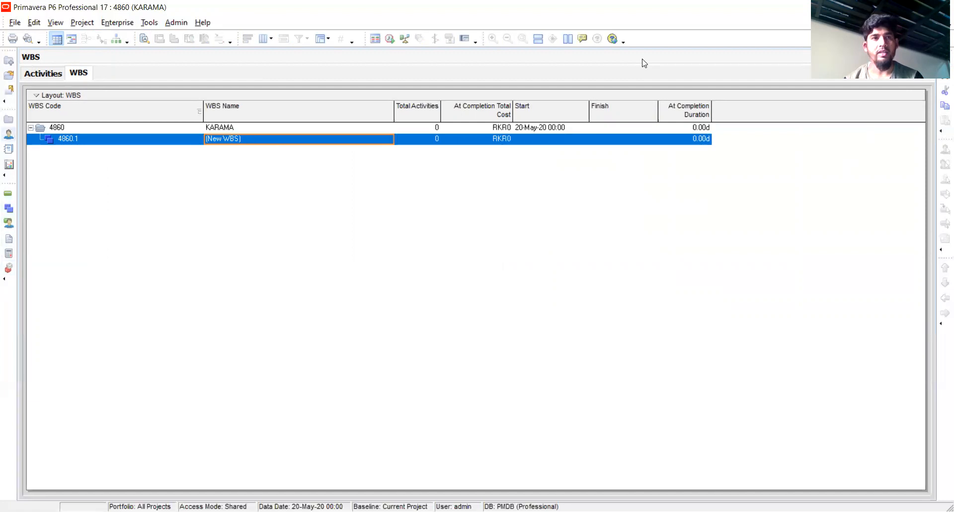
pyautogui.click(256, 140)
pyautogui.moveTo(257, 140); pyautogui.dragTo(197, 150)
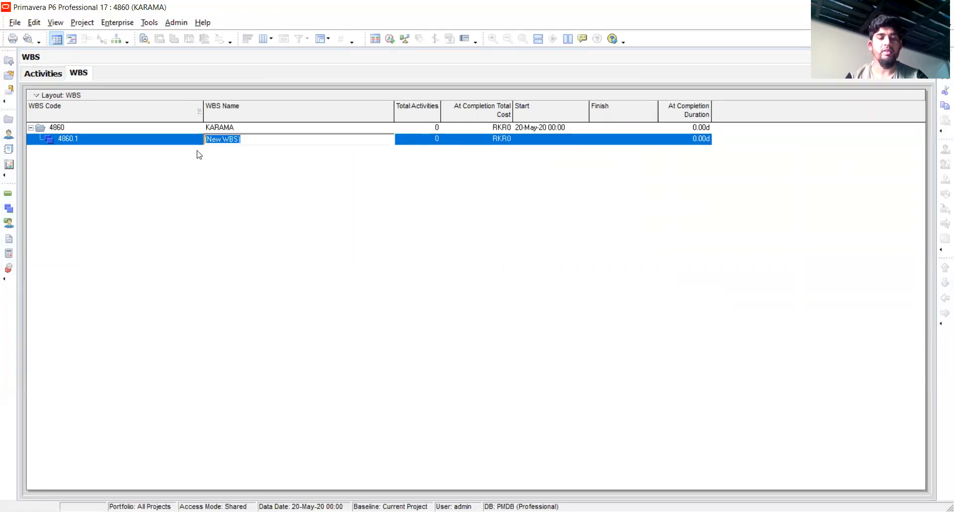
pyautogui.write('EXCAVATION WORK')
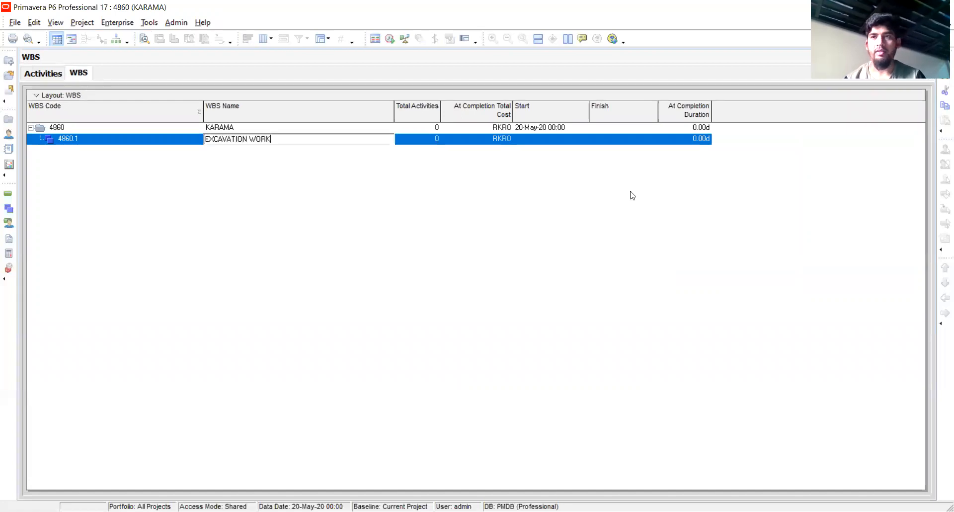
# Add a child WBS element beneath EXCAVATION WORK and name it FOUNDATION WORK
pyautogui.press('Insert')
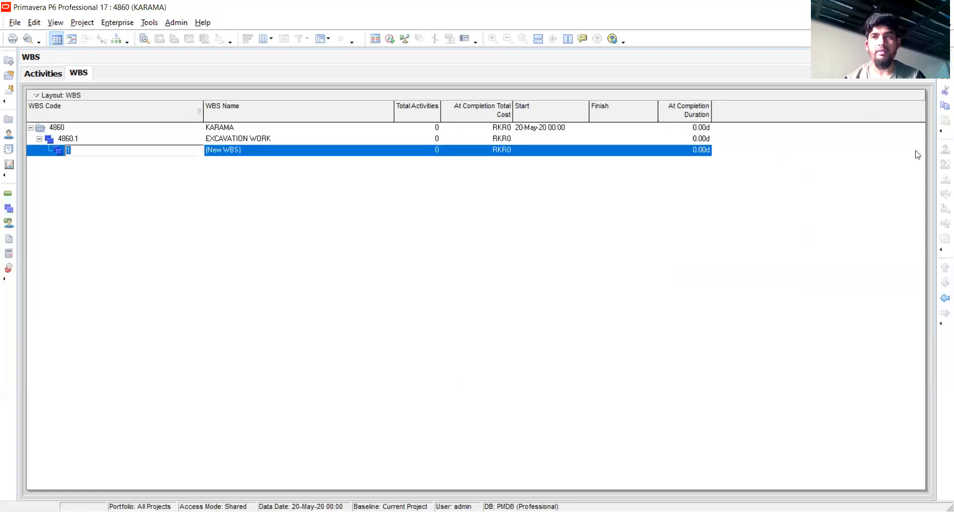
pyautogui.click(249, 154)
pyautogui.click(249, 152)
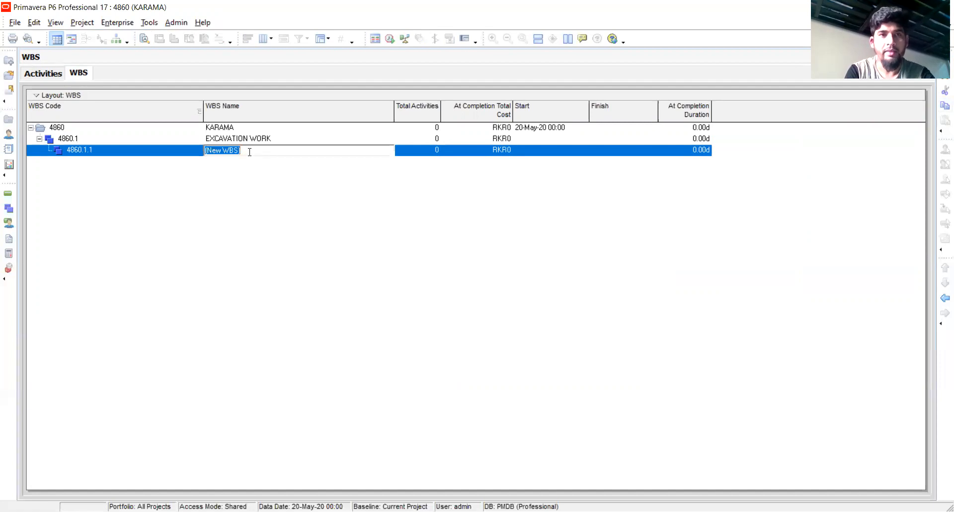
pyautogui.write('FOUND')
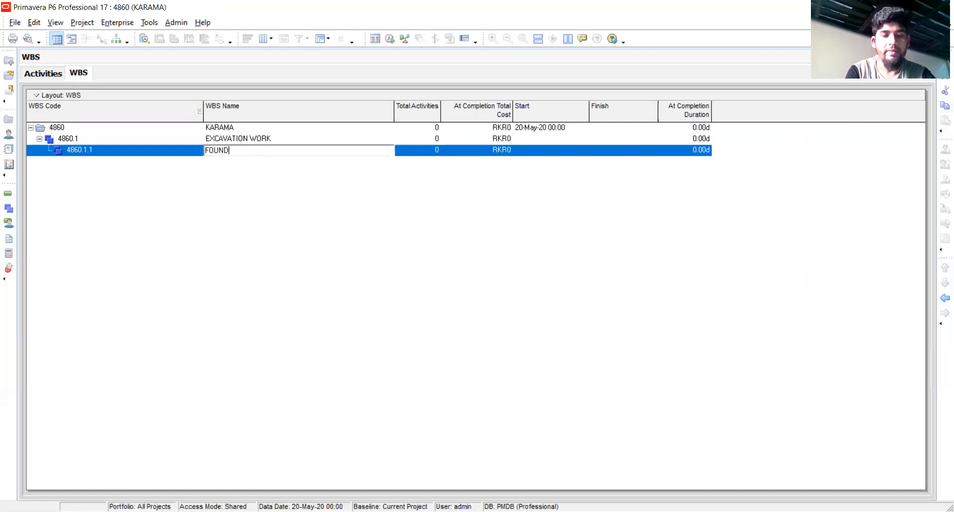
pyautogui.write('ATION WORK')
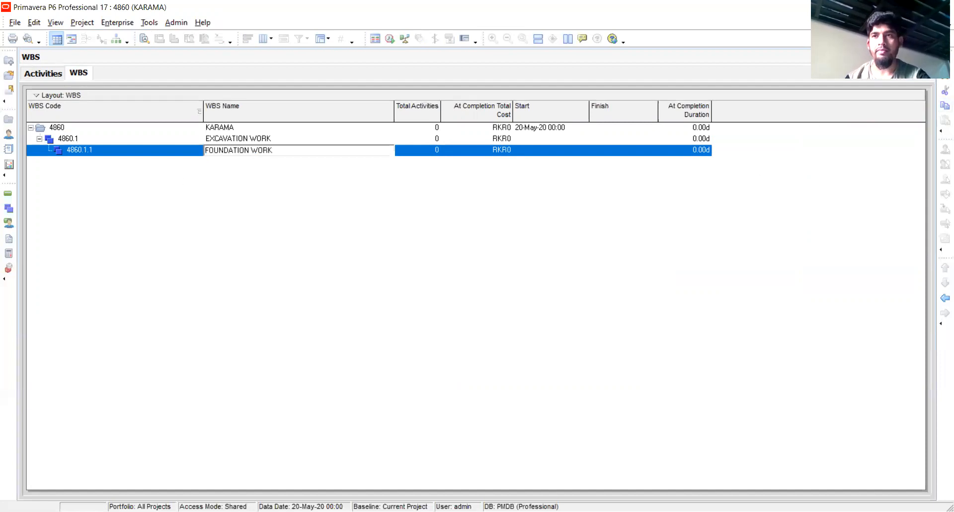
# Add a child WBS element beneath FOUNDATION WORK and name it SUPER STRUCUTRE WORK
pyautogui.press('Insert')
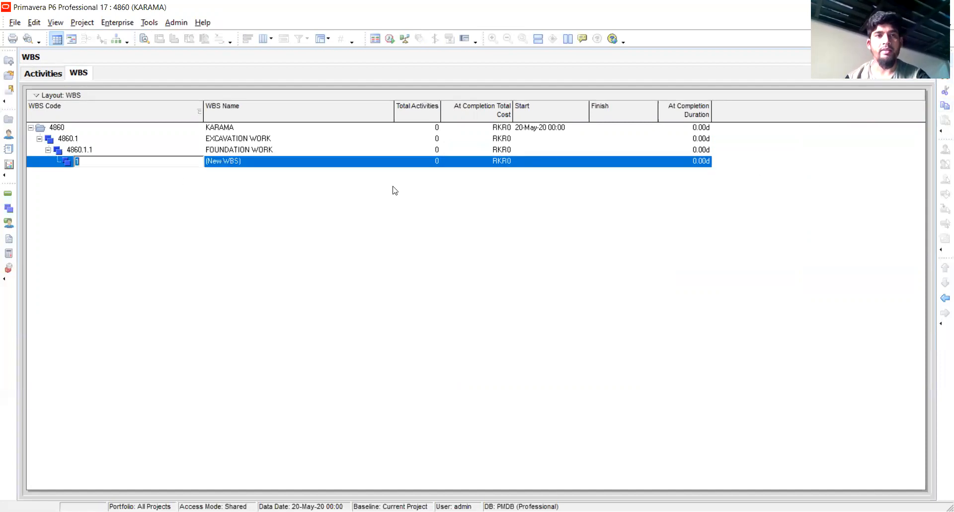
pyautogui.click(265, 168)
pyautogui.write('SUPER STRUCUTRE WORK')
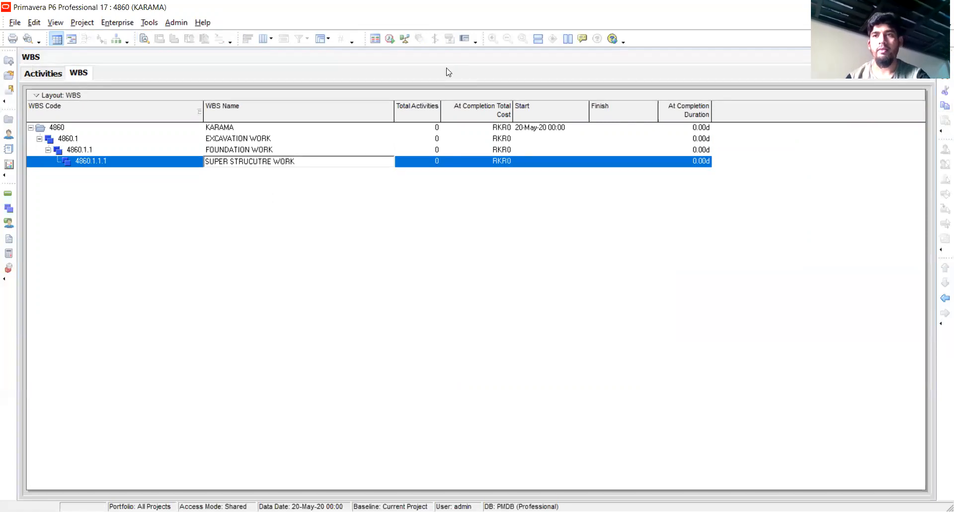
# Add a child WBS element beneath SUPER STRUCUTRE WORK and name it FINISHES WORK
pyautogui.press('Insert')
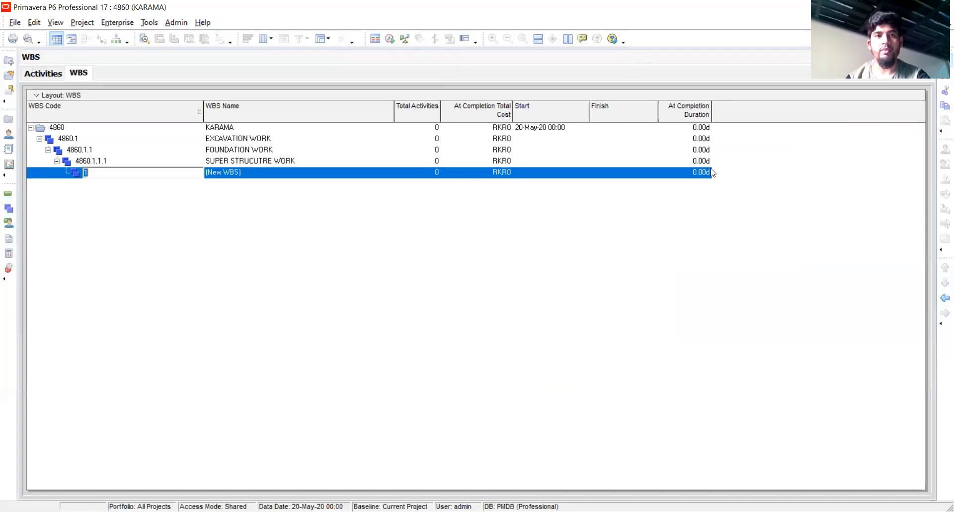
pyautogui.click(245, 177)
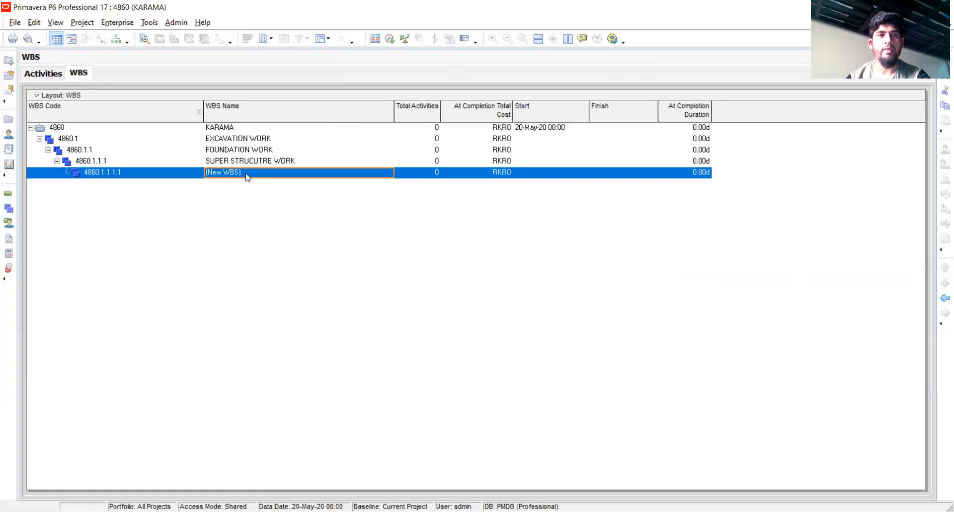
pyautogui.click(246, 173)
pyautogui.write('FINISHES WORK')
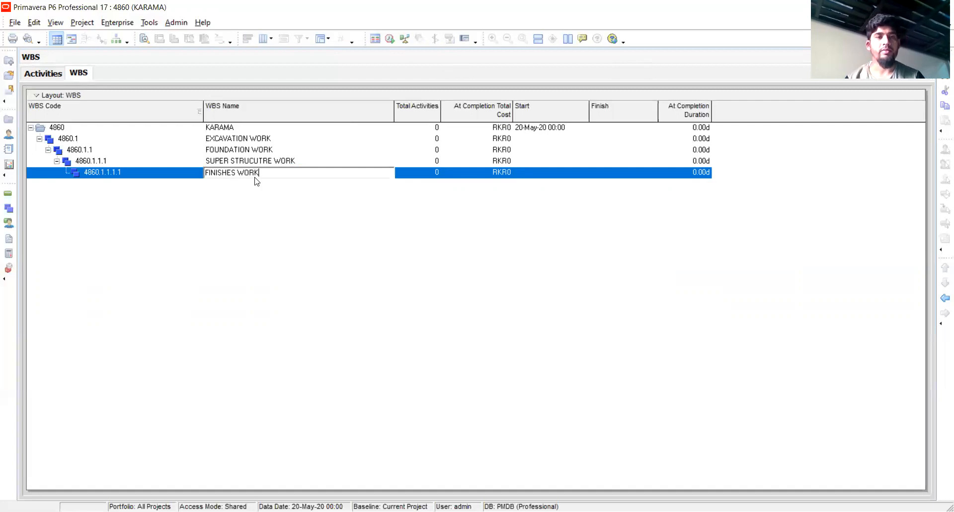
pyautogui.press('Return')
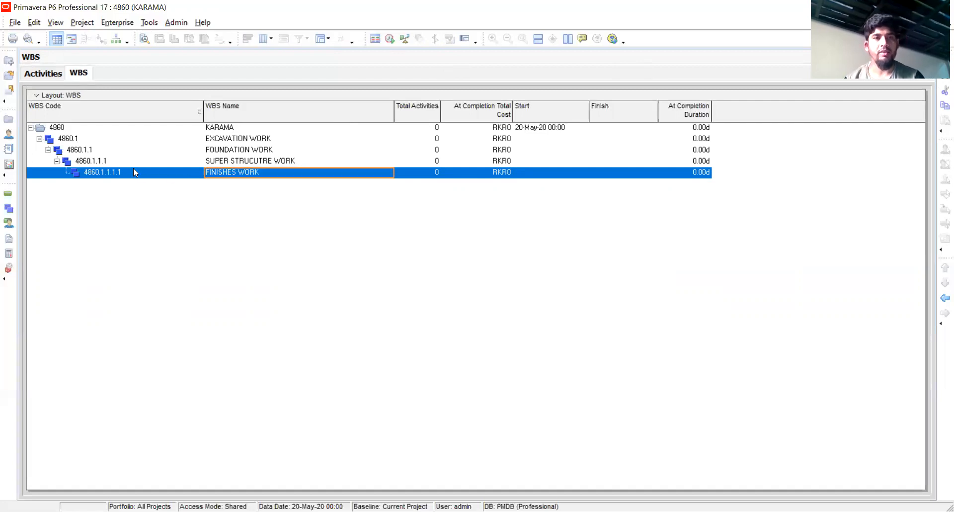
# Outdent the FINISHES WORK element one level in the WBS, and then the SUPER STRUCUTRE WORK element one level
pyautogui.click(231, 139)
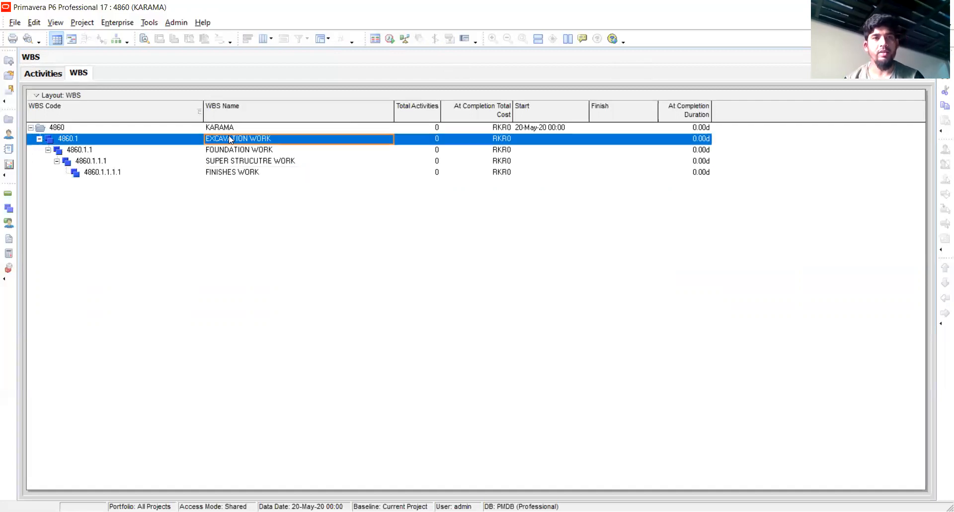
pyautogui.click(231, 174)
pyautogui.click(939, 300)
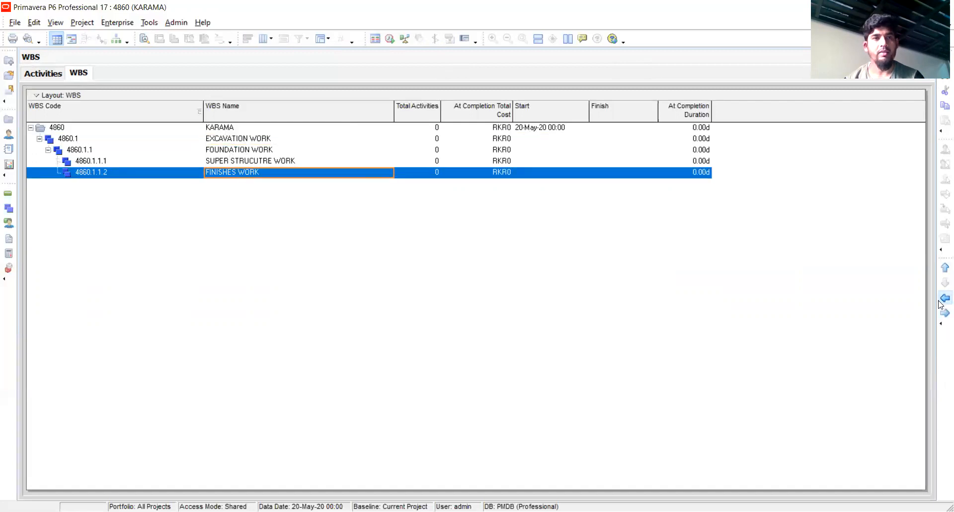
pyautogui.click(86, 149)
pyautogui.click(90, 161)
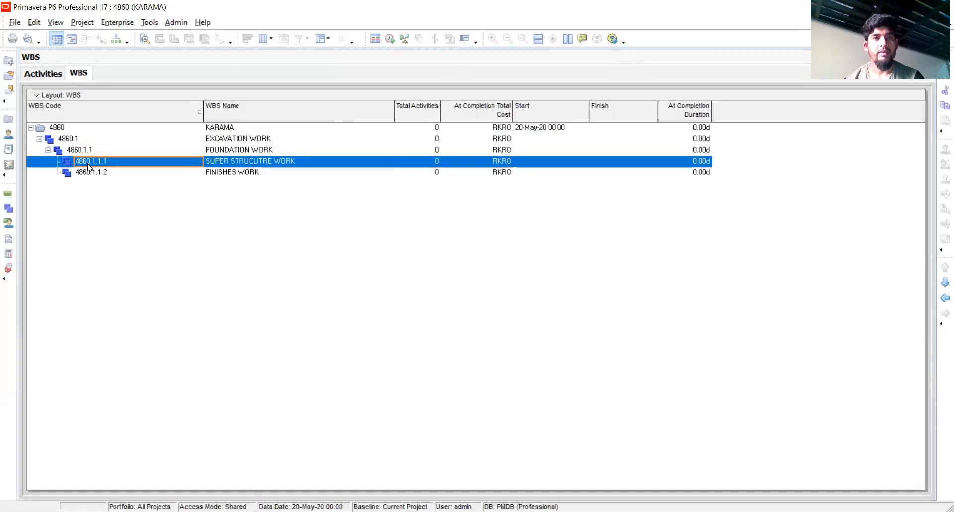
pyautogui.click(939, 300)
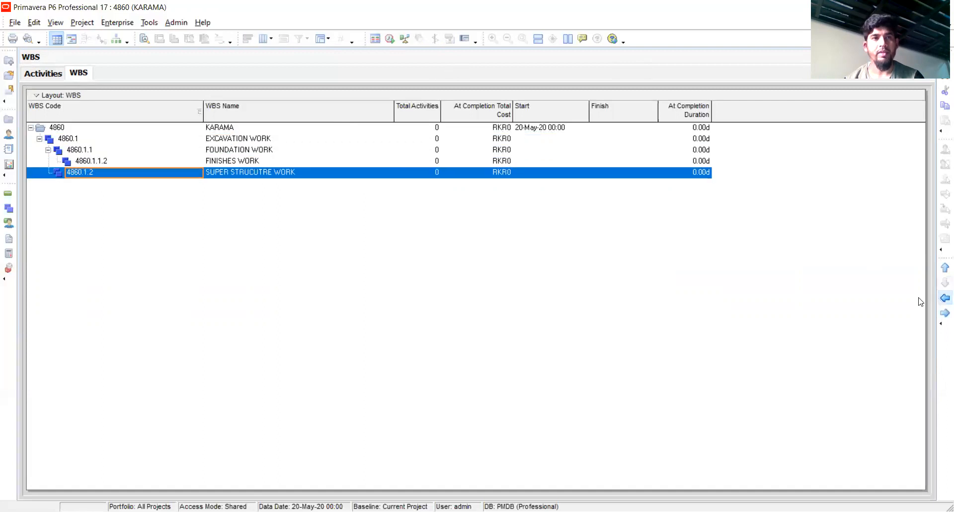
# Outdent FOUNDATION WORK, SUPER STRUCUTRE WORK and FINISHES WORK to the WBS level directly under KARAMA
pyautogui.click(48, 149)
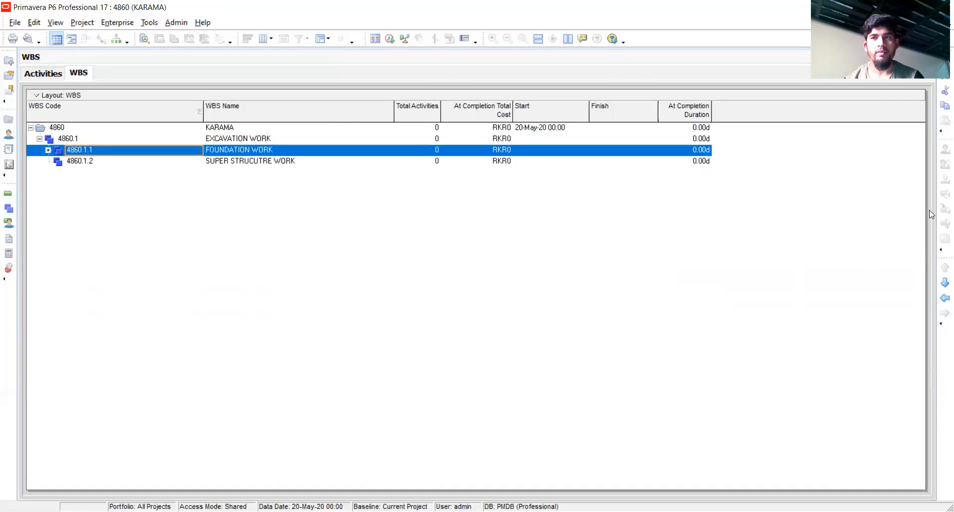
pyautogui.click(940, 297)
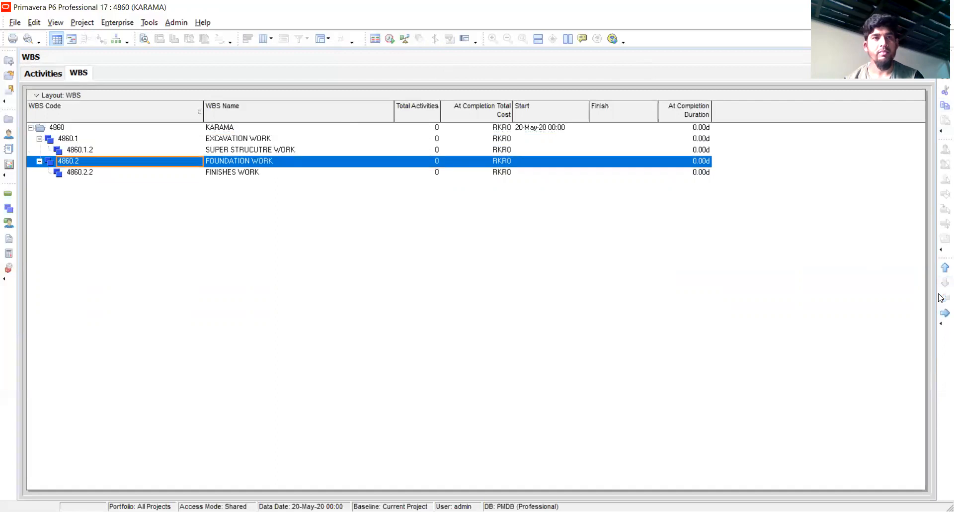
pyautogui.click(76, 151)
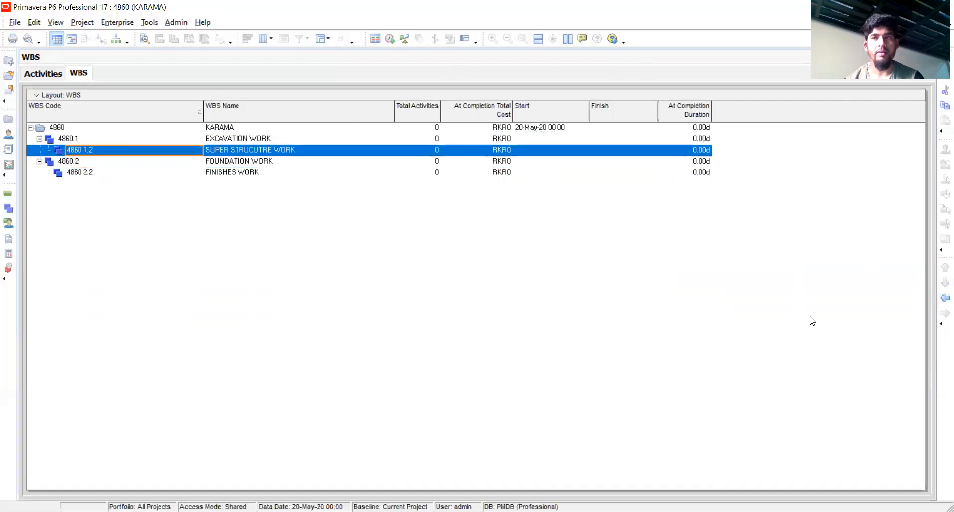
pyautogui.click(943, 298)
pyautogui.click(66, 174)
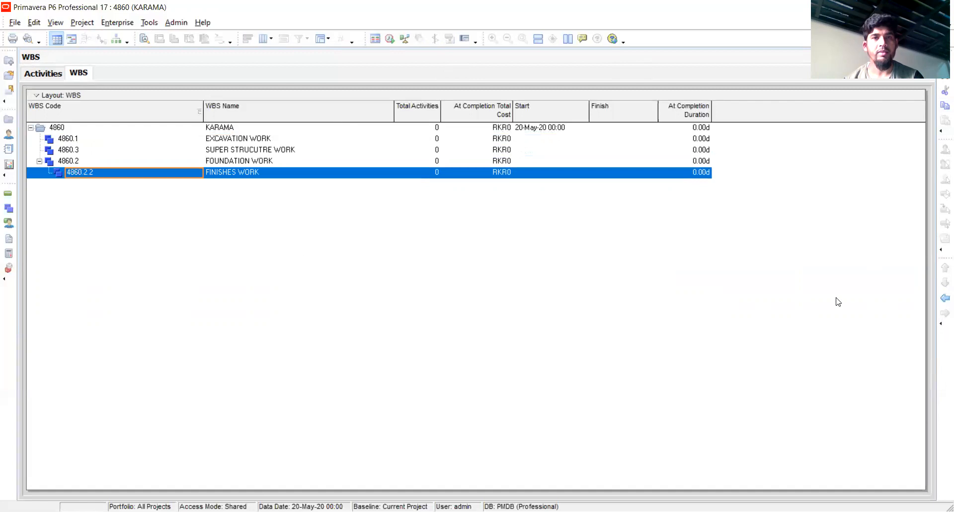
pyautogui.click(944, 297)
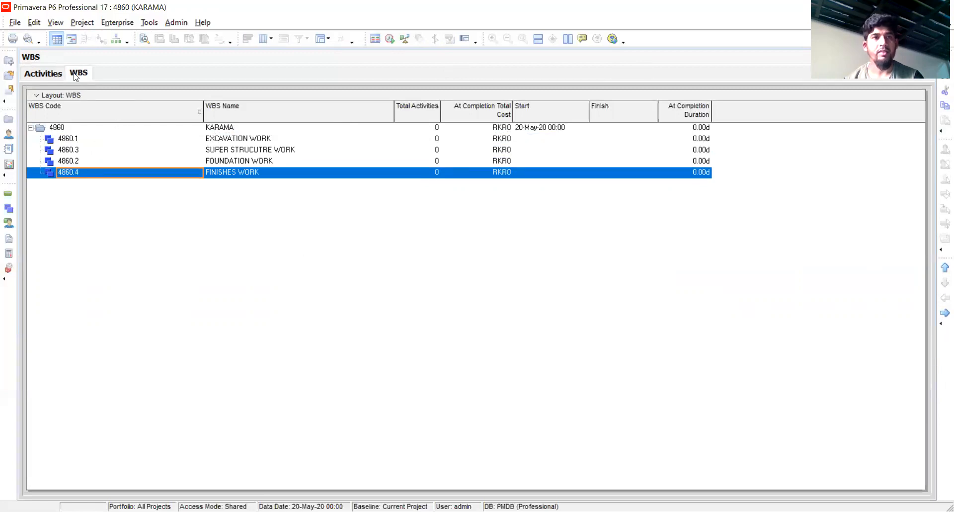
# In the activities view, add seven new activities under the EXCAVATION WORK WBS element
pyautogui.click(43, 75)
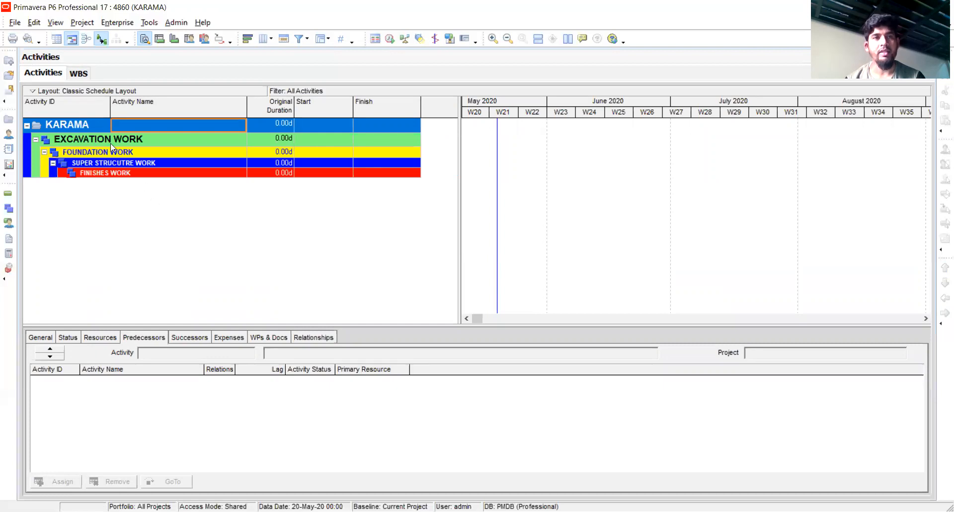
pyautogui.click(147, 138)
pyautogui.press('Insert')
pyautogui.press('Insert')
pyautogui.press('Insert')
pyautogui.press('Insert')
pyautogui.press('Insert')
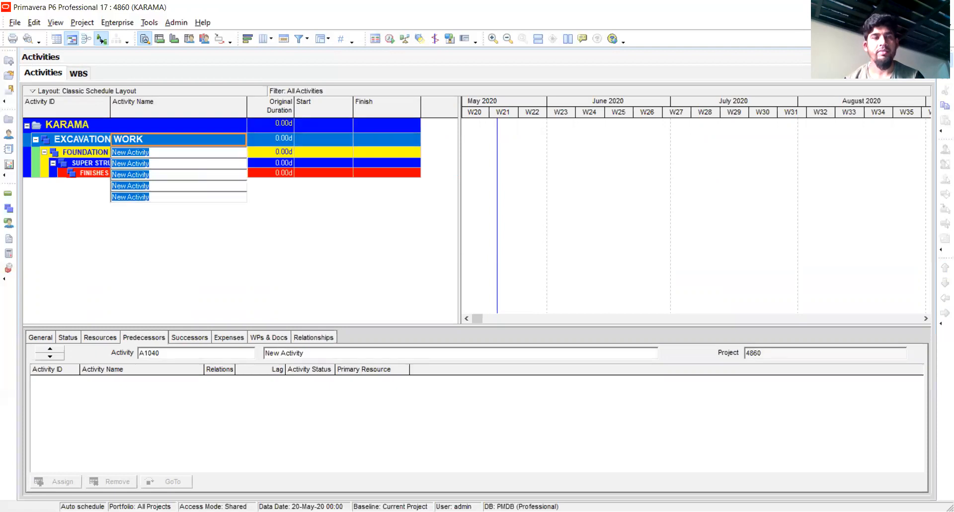
# Name activity A1000 under EXCAVATION WORK as SITE CLEARING
pyautogui.click(141, 154)
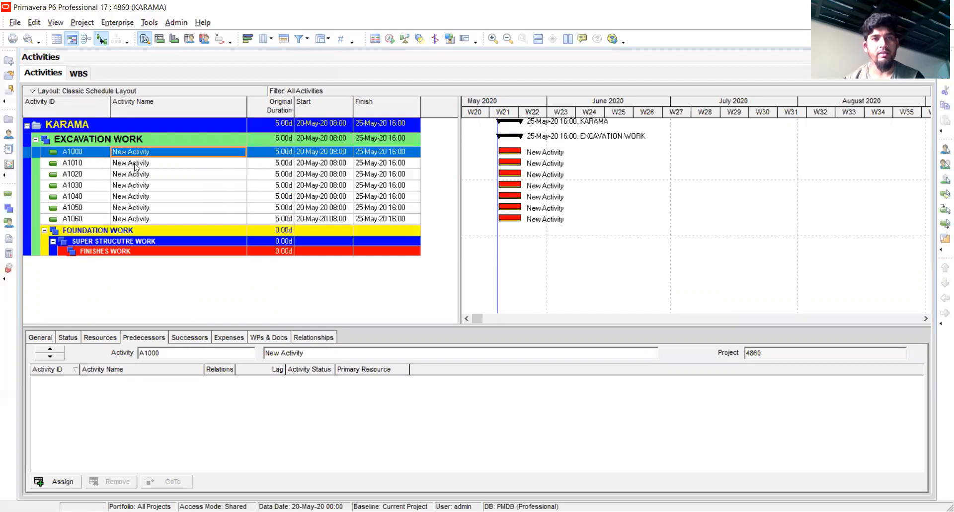
pyautogui.click(137, 165)
pyautogui.click(135, 175)
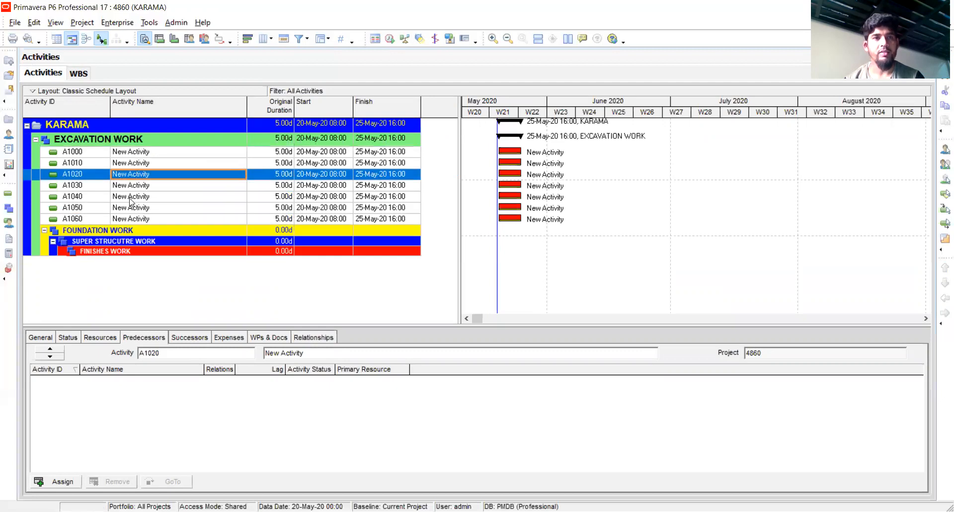
pyautogui.click(148, 154)
pyautogui.click(148, 155)
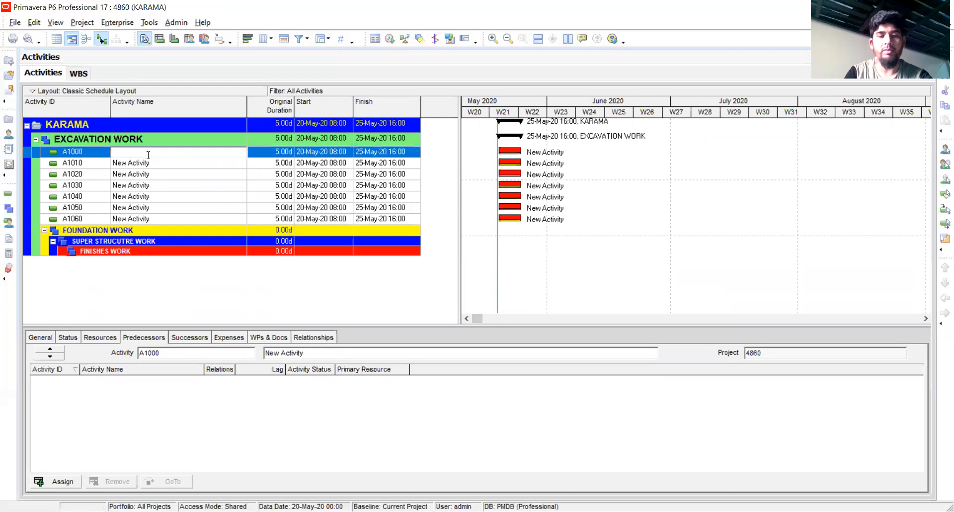
pyautogui.write('SITE CLEARING')
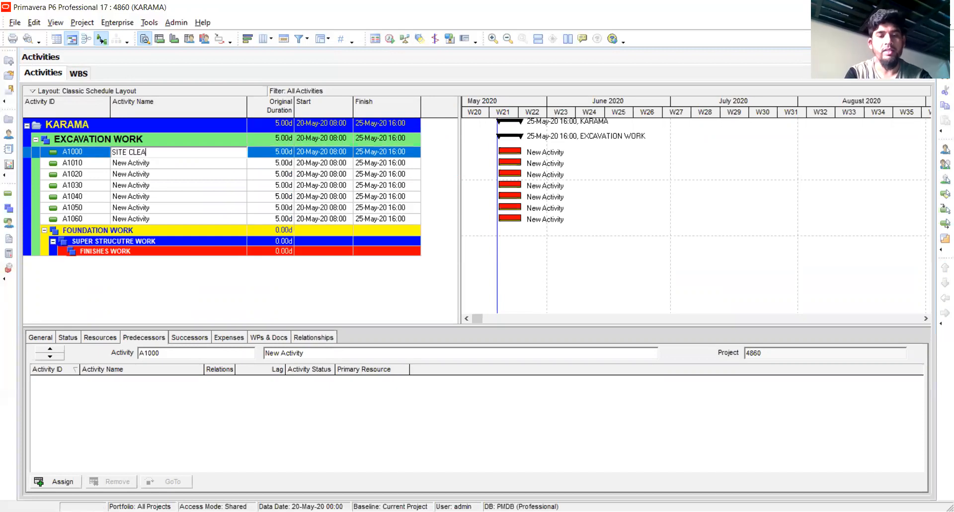
# Name activities A1010 and A1020 under EXCAVATION WORK as DEMARCATION and EXCAVATION
pyautogui.click(141, 166)
pyautogui.write('DEMA')
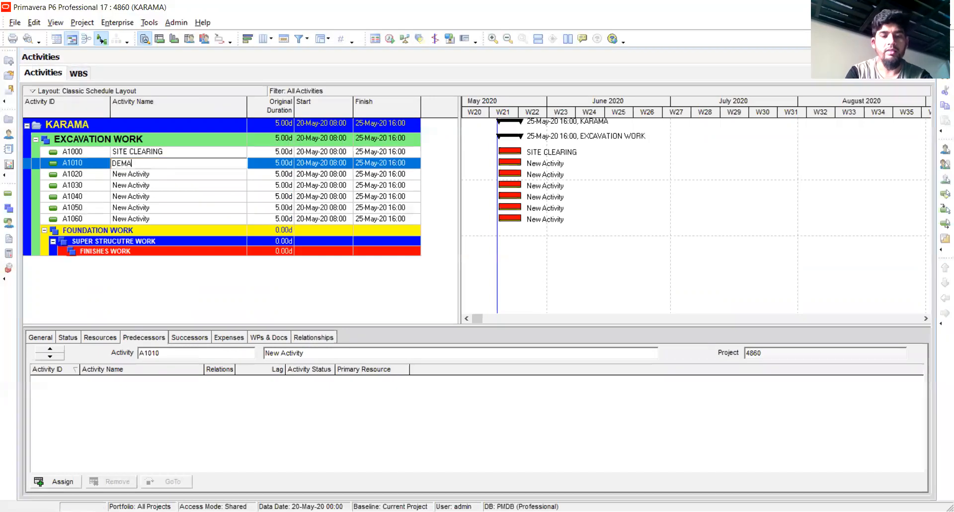
pyautogui.write('RCATION')
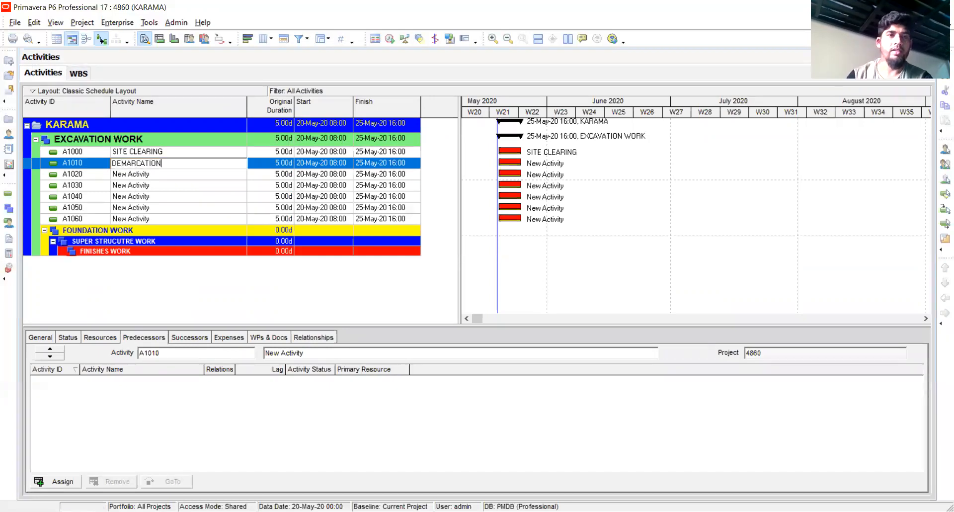
pyautogui.click(143, 176)
pyautogui.write('EX')
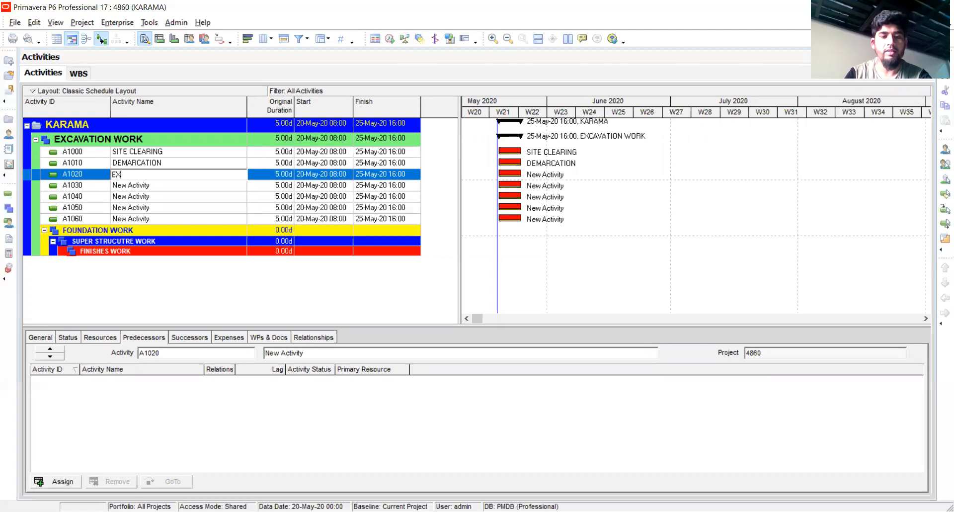
pyautogui.write('CAVATION')
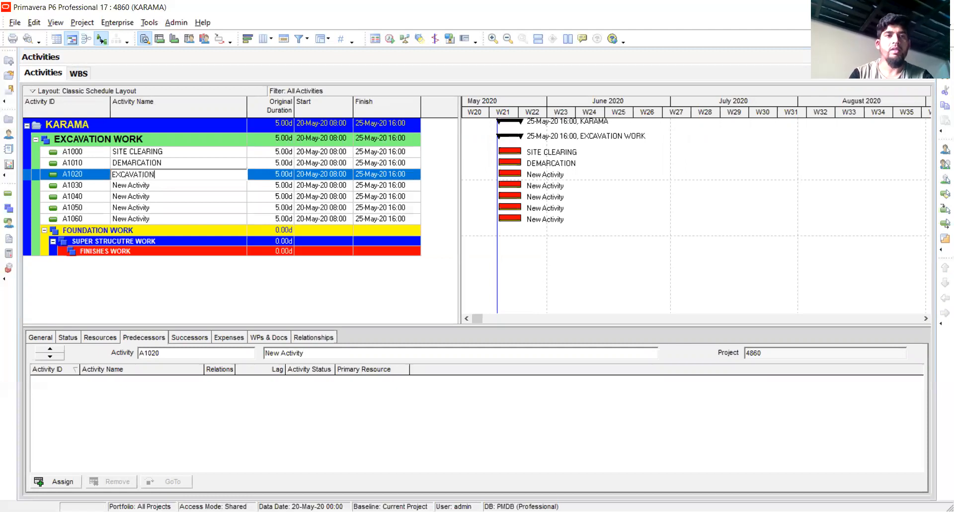
pyautogui.click(137, 187)
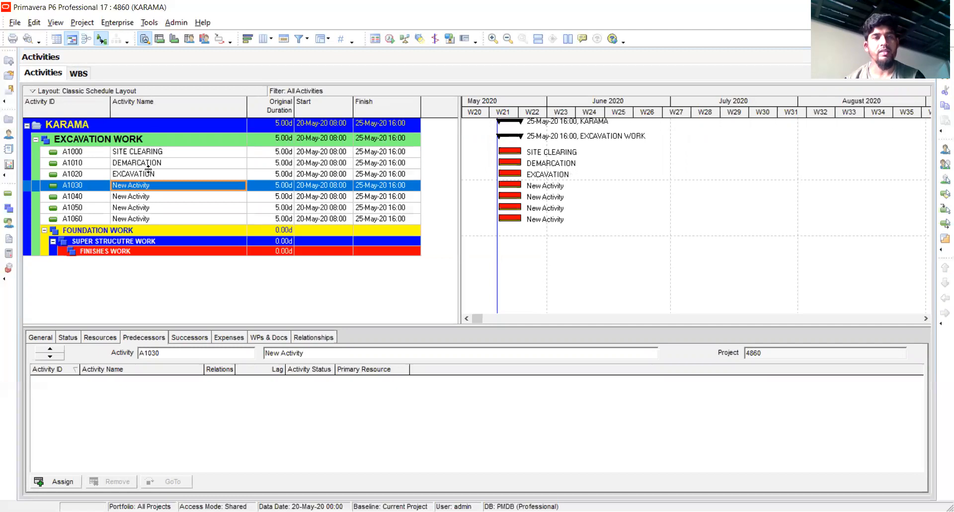
# Add four new activities under the FOUNDATION WORK WBS element
pyautogui.click(123, 231)
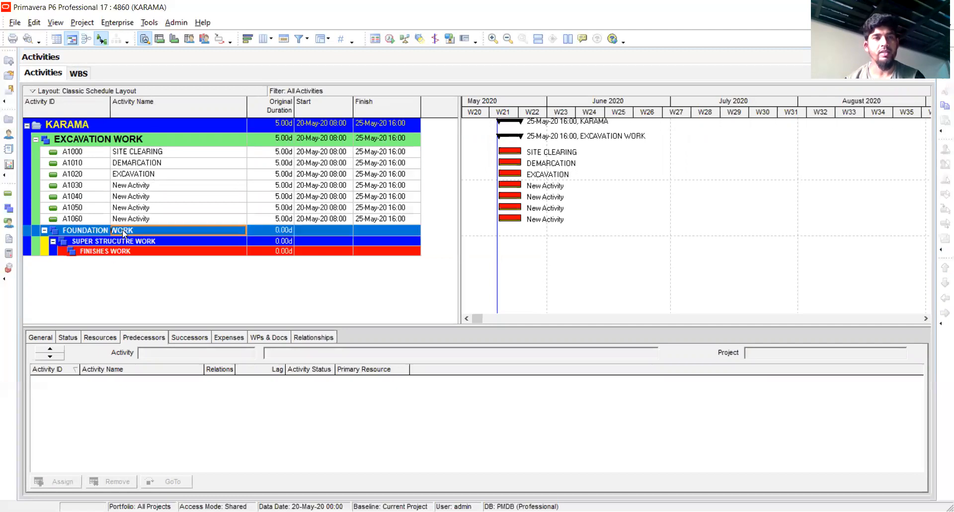
pyautogui.press('Insert')
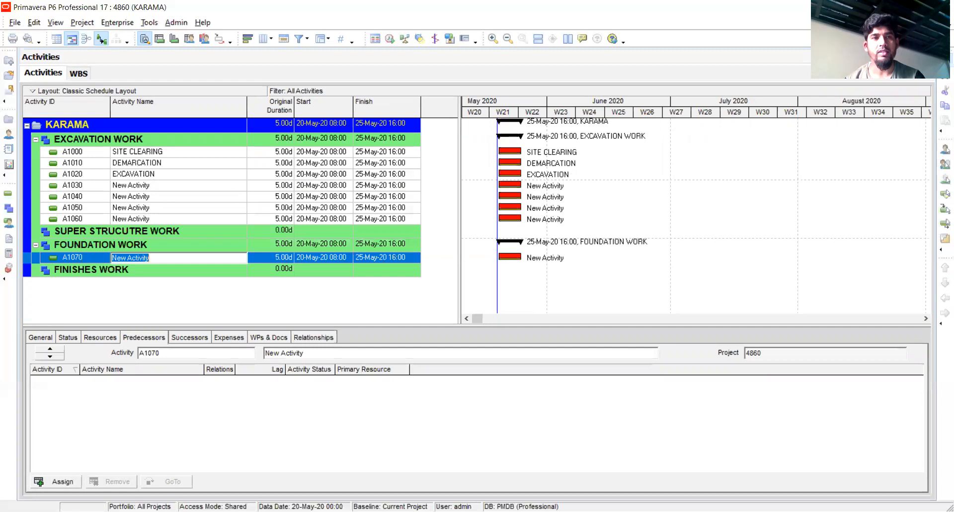
pyautogui.press('Insert')
pyautogui.press('Insert')
pyautogui.press('Insert')
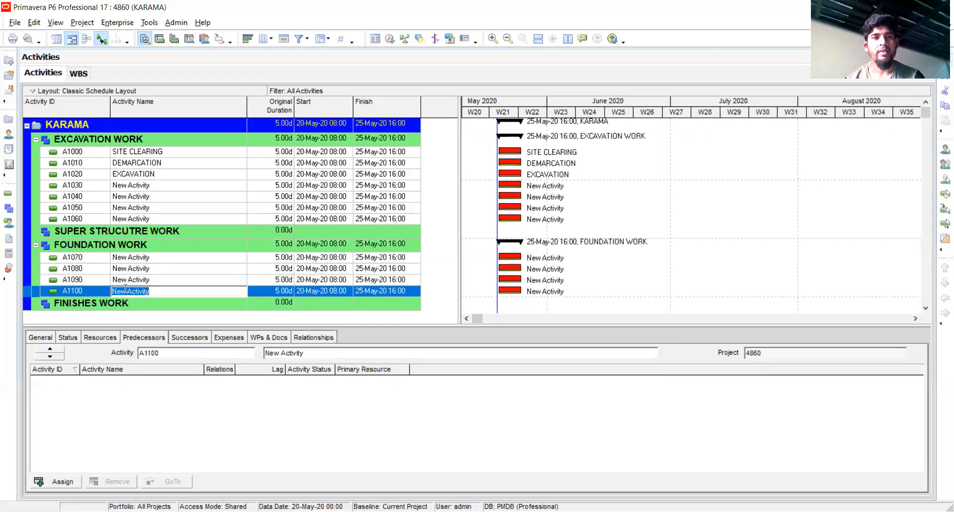
pyautogui.click(149, 258)
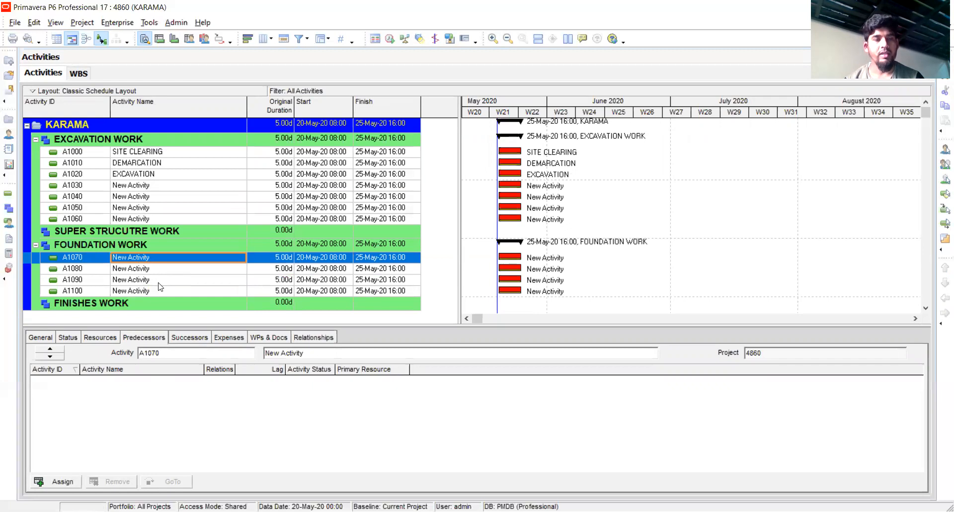
# Delete activities A1010 through A1060 under EXCAVATION WORK, keeping only SITE CLEARING
pyautogui.click(135, 165)
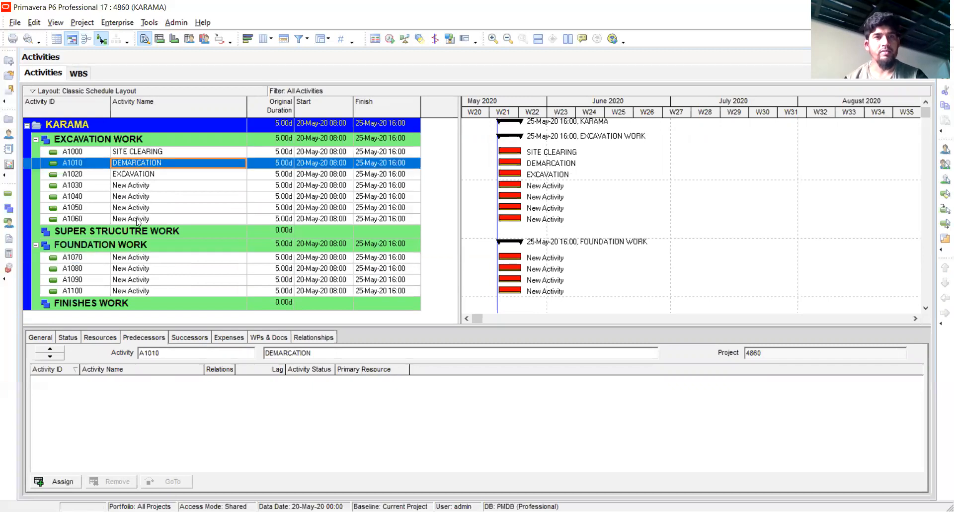
pyautogui.keyDown('shift'); pyautogui.click(137, 218); pyautogui.keyUp('shift')
pyautogui.rightClick(145, 164)
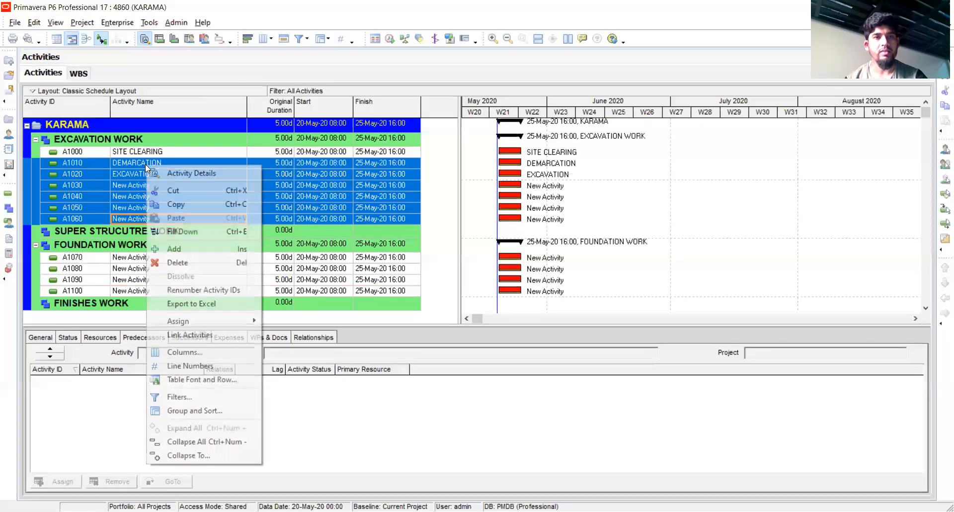
pyautogui.click(171, 263)
pyautogui.click(438, 284)
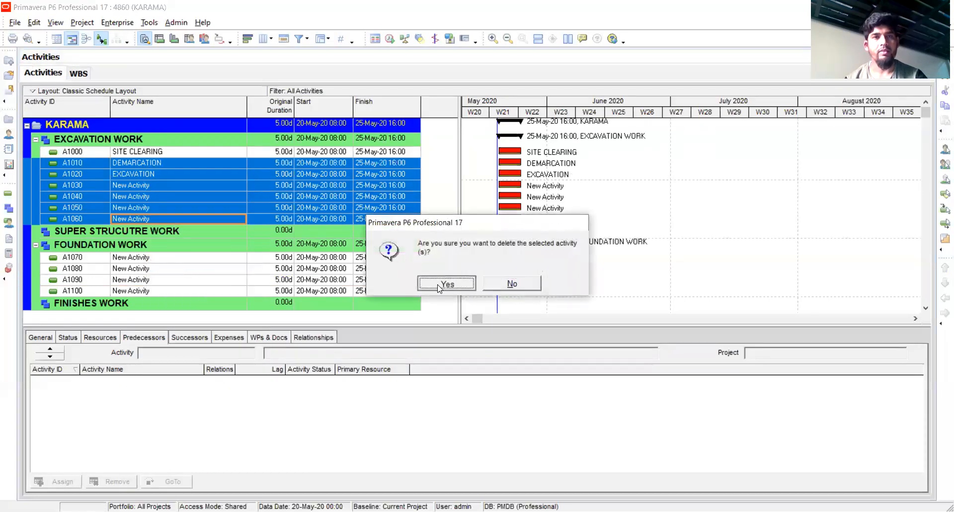
# Delete activities A1070 through A1100 under FOUNDATION WORK
pyautogui.click(166, 194)
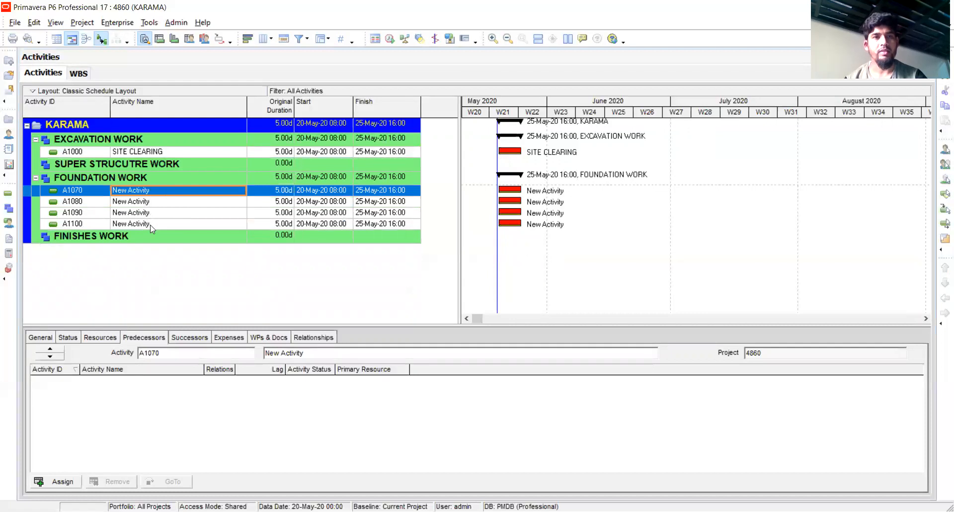
pyautogui.keyDown('shift'); pyautogui.click(147, 224); pyautogui.keyUp('shift')
pyautogui.rightClick(164, 214)
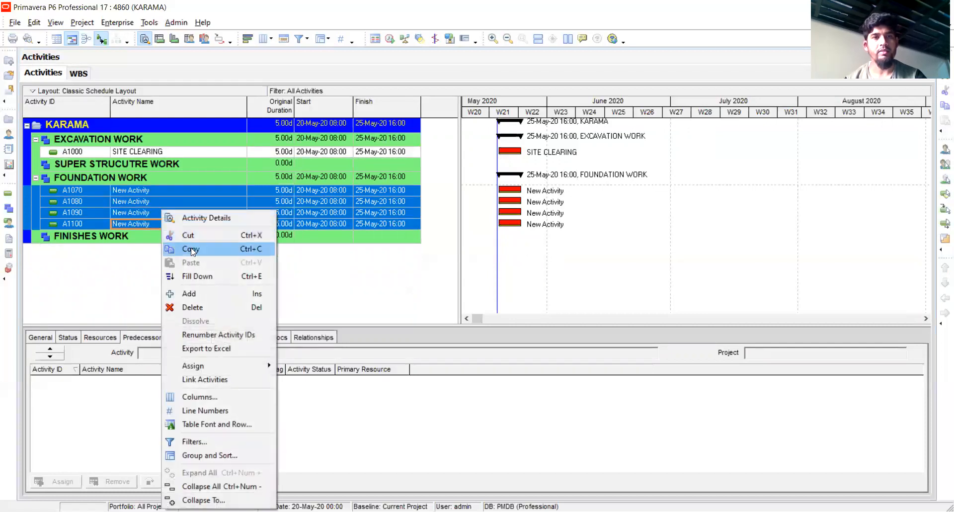
pyautogui.click(192, 307)
pyautogui.click(450, 286)
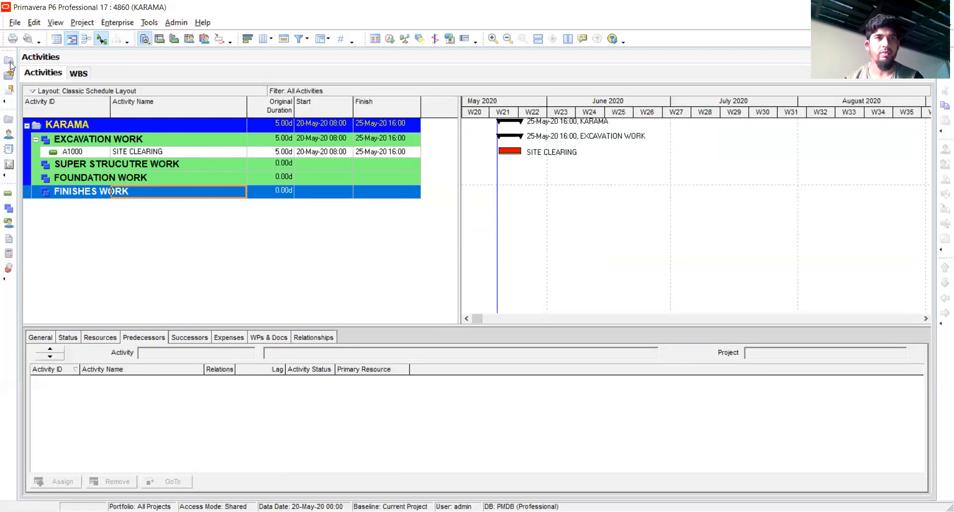
# Set up an export in Spreadsheet (XLSX) format with Activities as the data type and KARAMA as the project
pyautogui.click(15, 23)
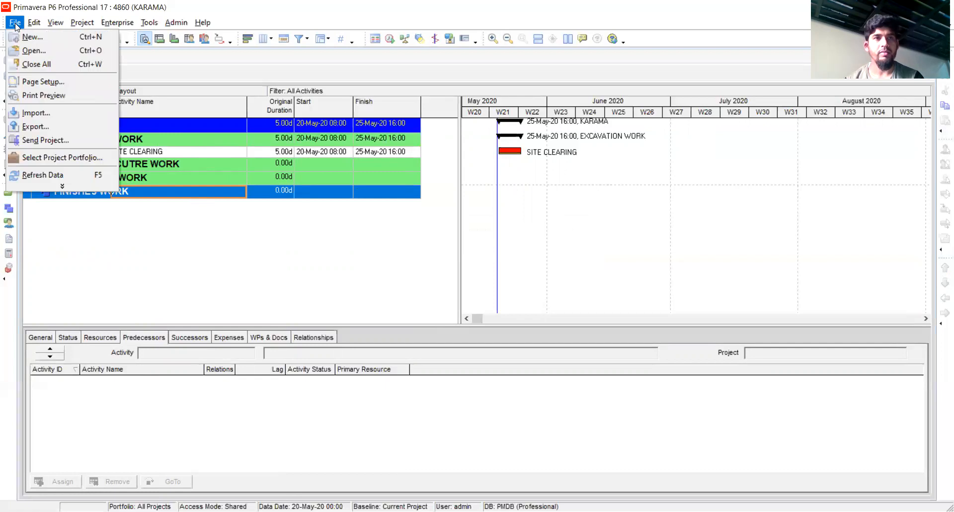
pyautogui.click(35, 126)
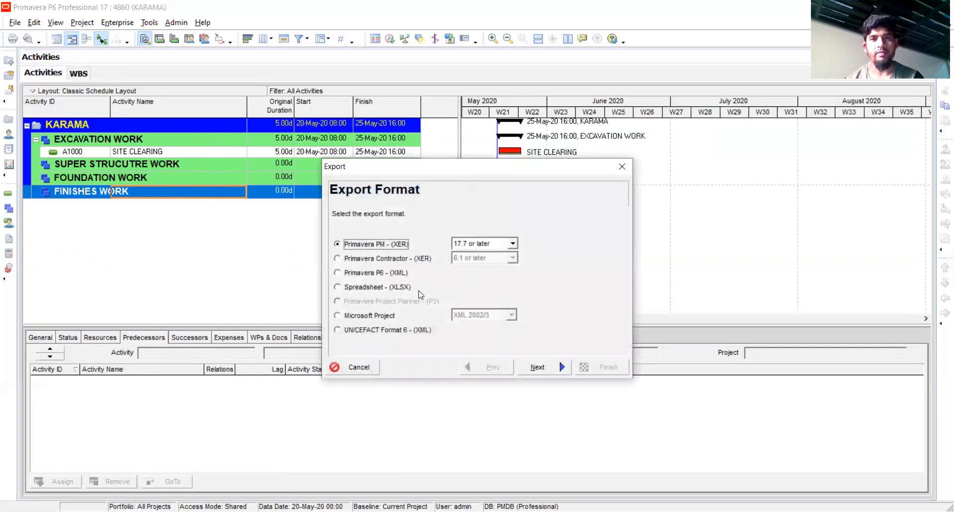
pyautogui.click(384, 288)
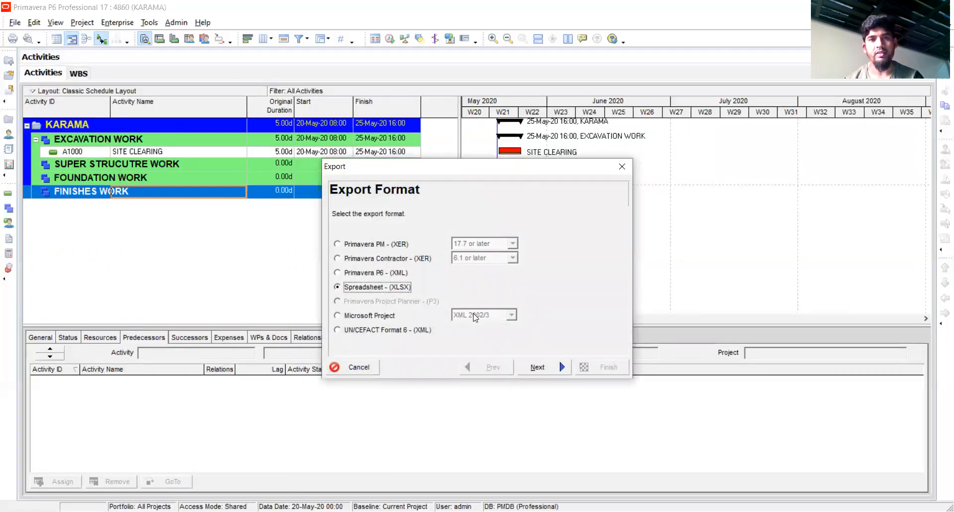
pyautogui.click(553, 369)
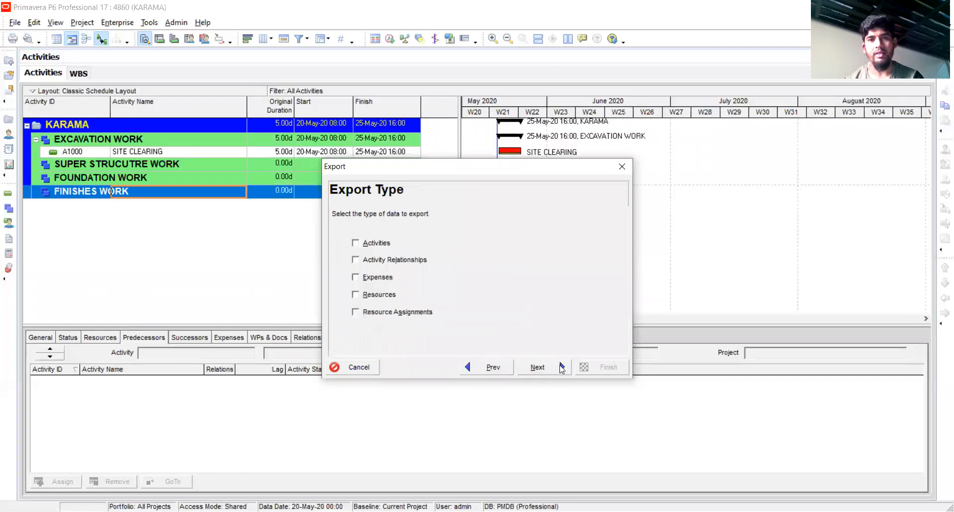
pyautogui.click(373, 244)
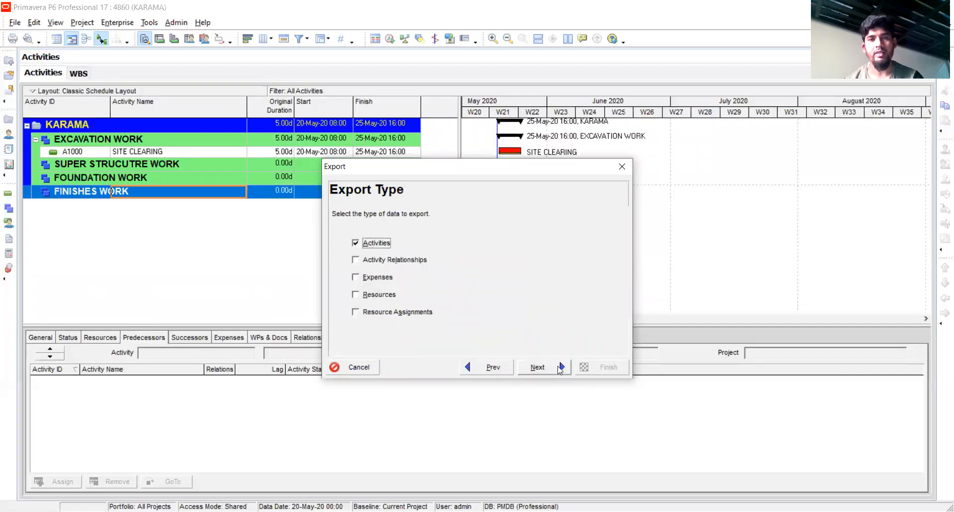
pyautogui.click(559, 370)
pyautogui.click(351, 261)
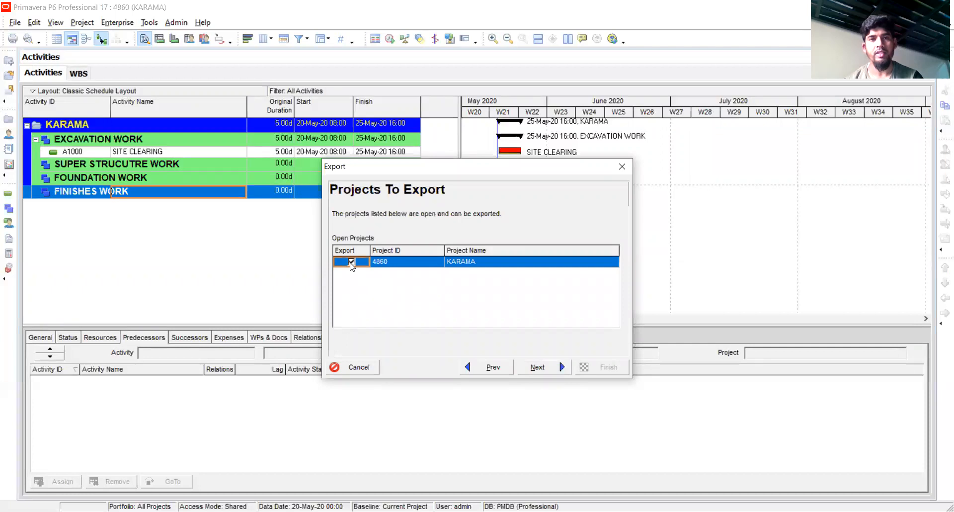
pyautogui.click(560, 366)
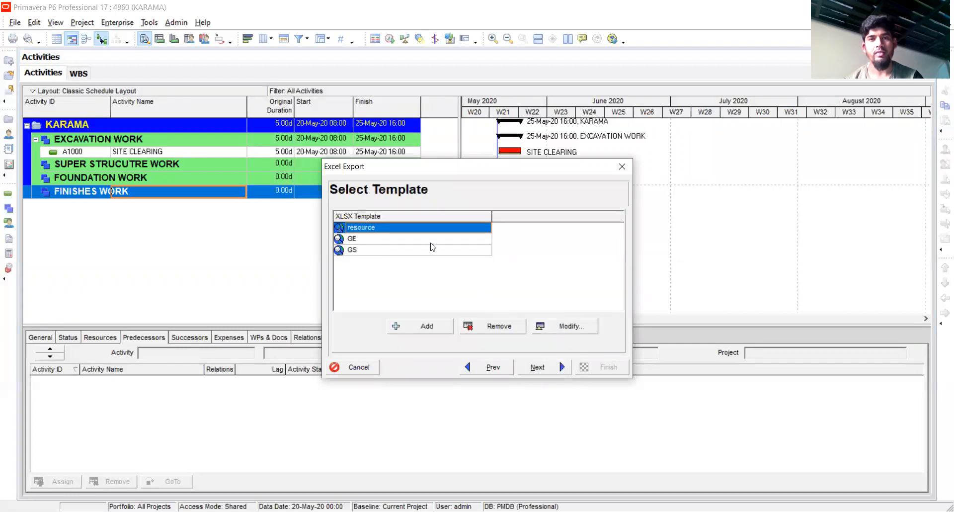
# Try adding the Actual Labor Cost column to the resource export template and remove it again
pyautogui.click(560, 327)
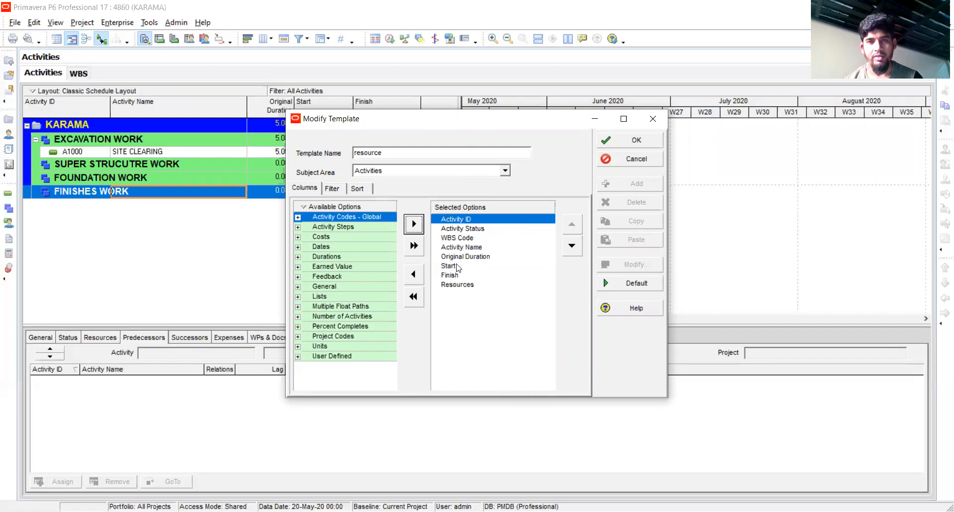
pyautogui.click(298, 237)
pyautogui.click(347, 237)
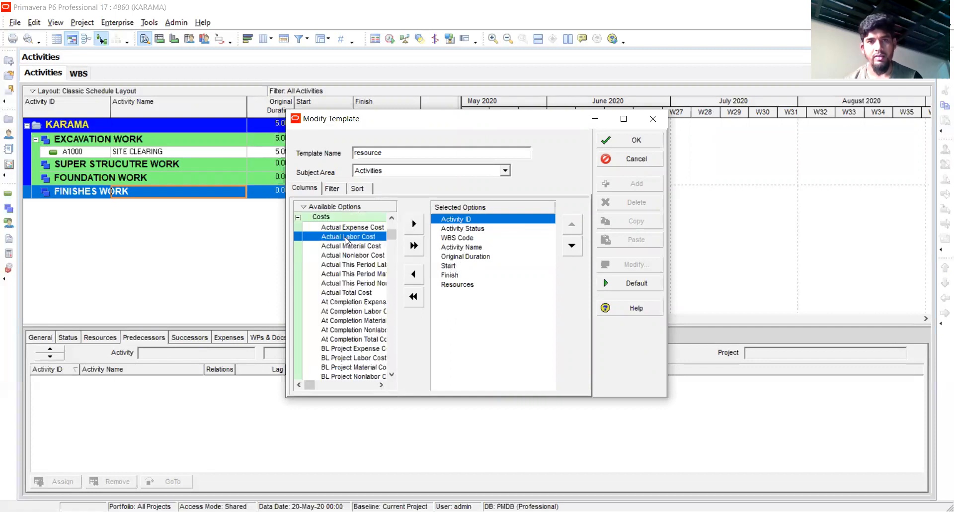
pyautogui.click(414, 223)
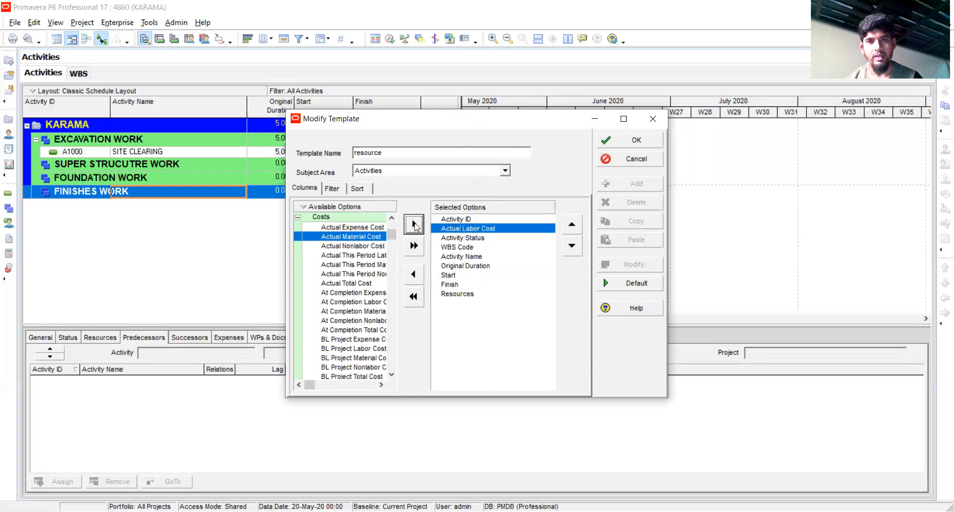
pyautogui.click(413, 274)
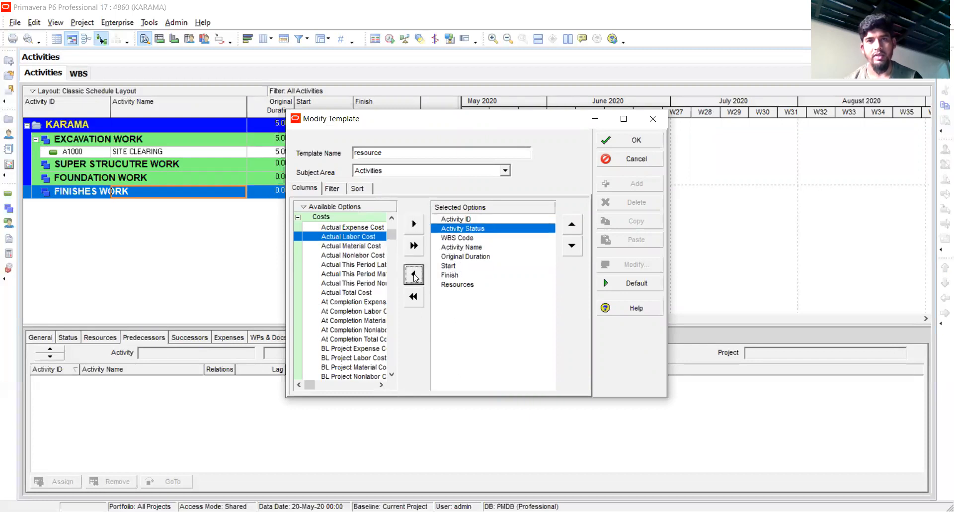
pyautogui.click(636, 143)
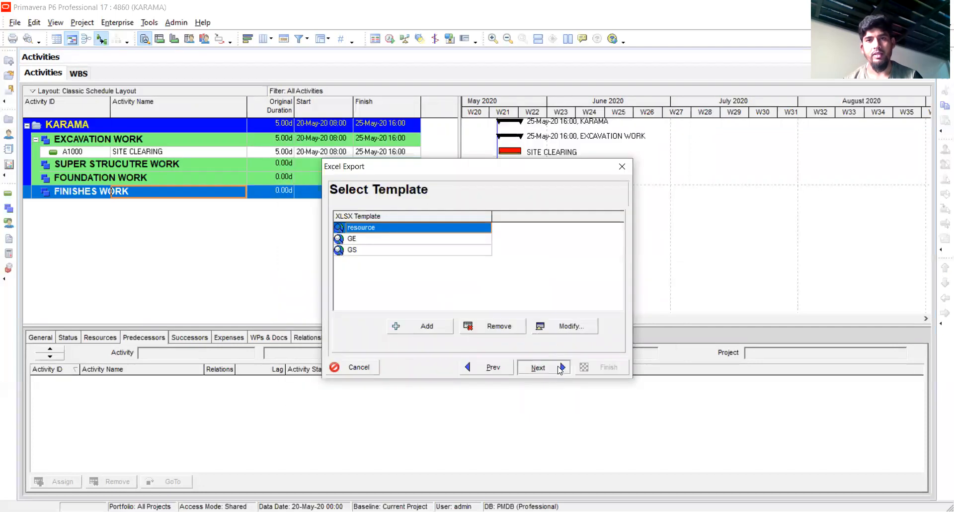
# Export with the resource template to 4860-Activities.xlsx in the Training Lecture folder, and close the export wizard
pyautogui.click(556, 367)
pyautogui.click(491, 251)
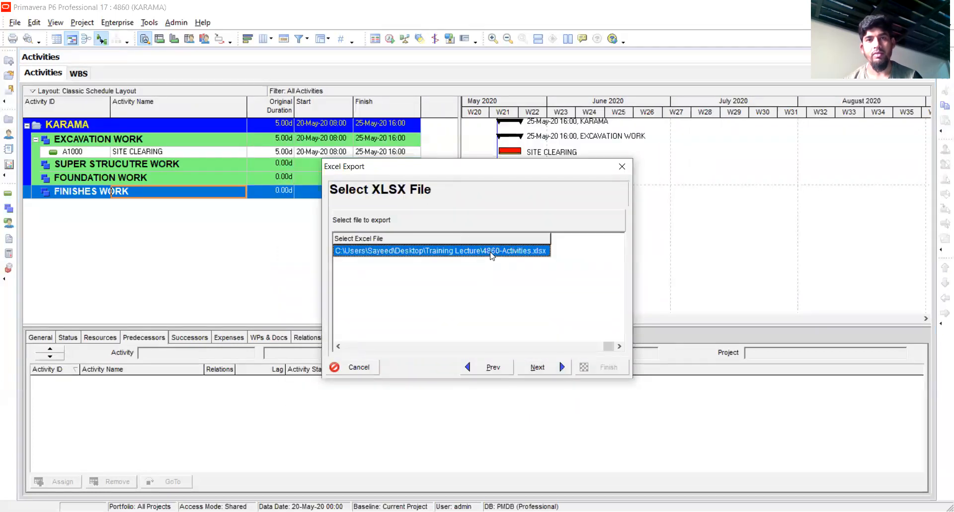
pyautogui.click(531, 250)
pyautogui.click(546, 251)
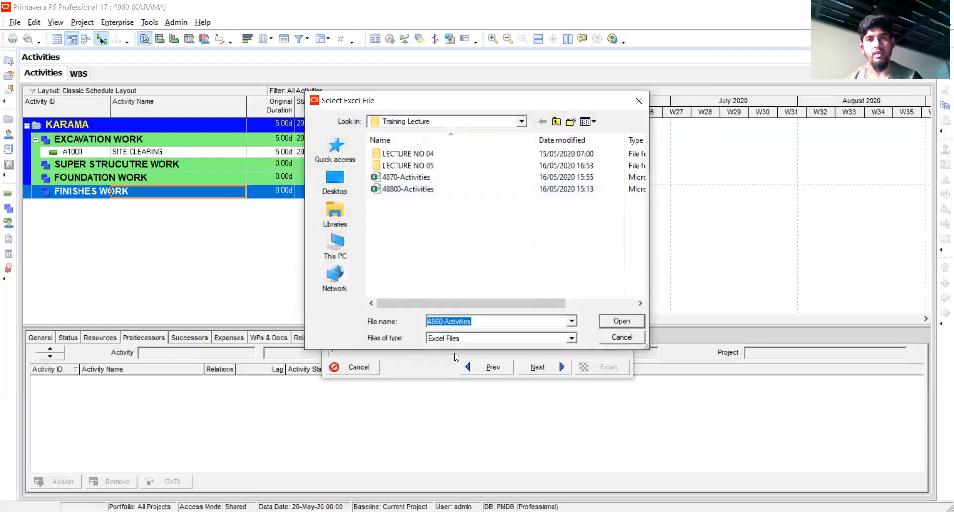
pyautogui.click(621, 321)
pyautogui.click(562, 367)
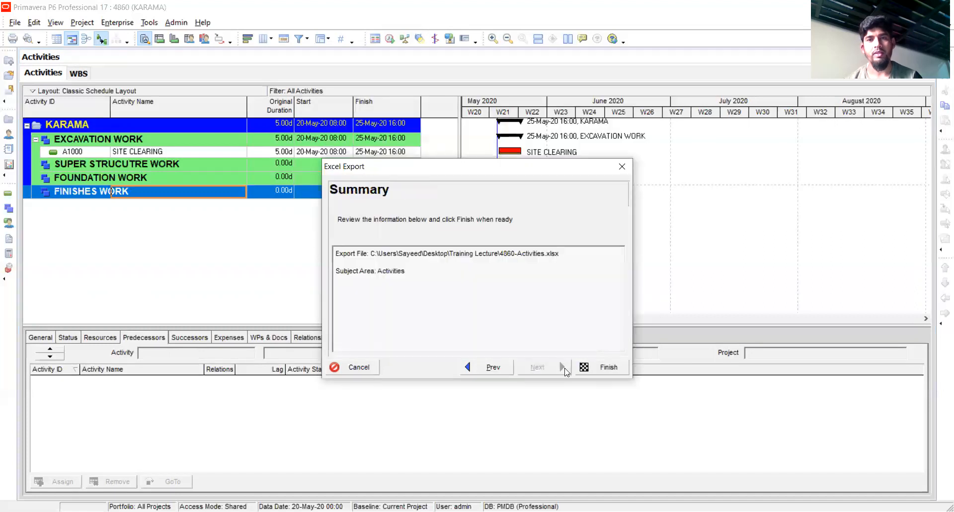
pyautogui.click(618, 367)
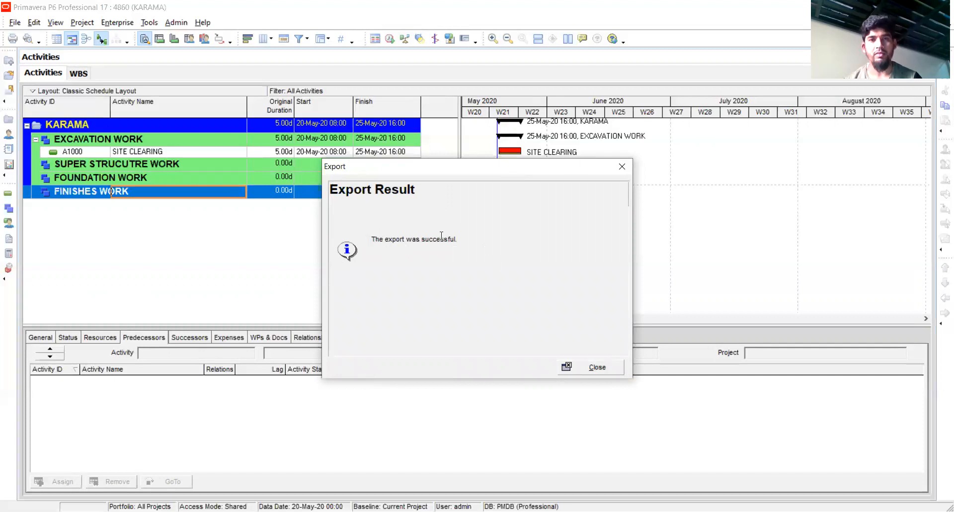
pyautogui.click(598, 367)
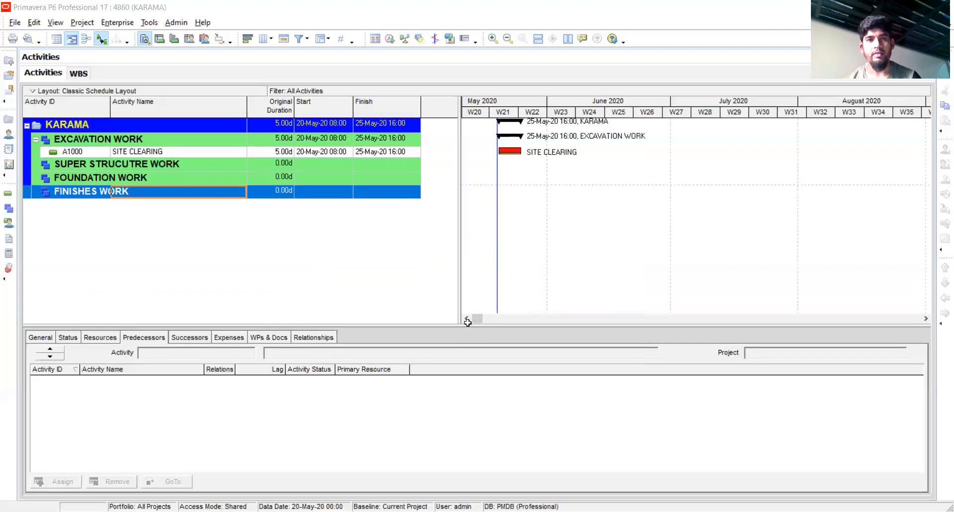
# Switch to the 4860-Activities workbook in Excel and auto-fit the widths of columns A through K on the TASK sheet
pyautogui.hotkey('alt', 'Tab')
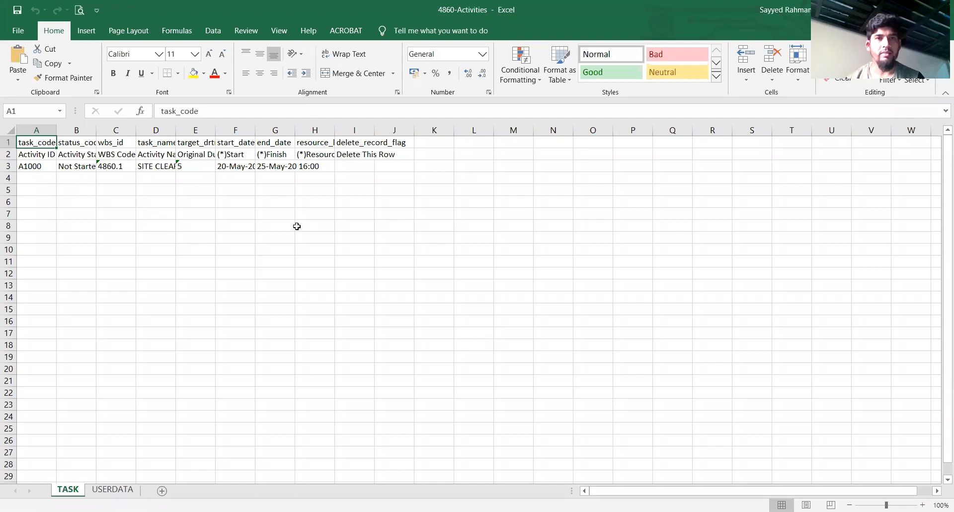
pyautogui.click(53, 129)
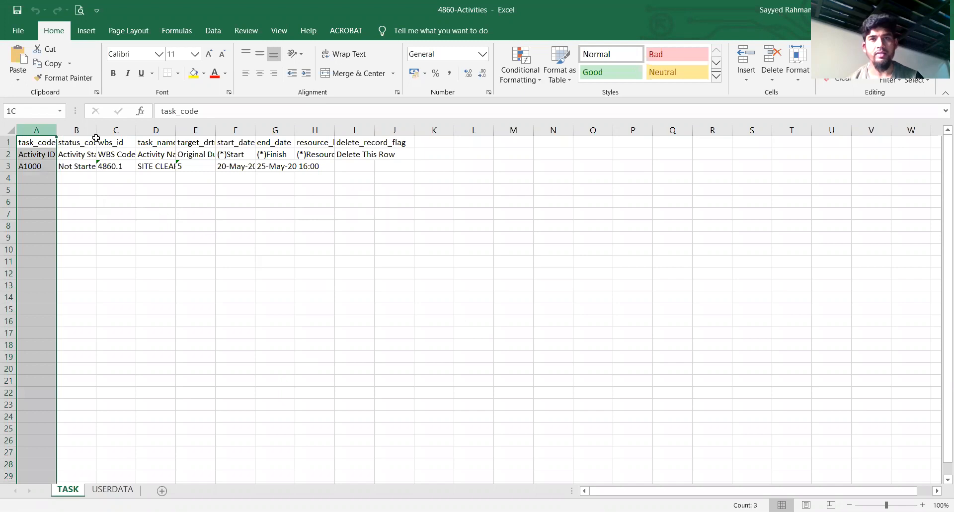
pyautogui.moveTo(96, 138); pyautogui.dragTo(452, 134)
pyautogui.doubleClick(453, 129)
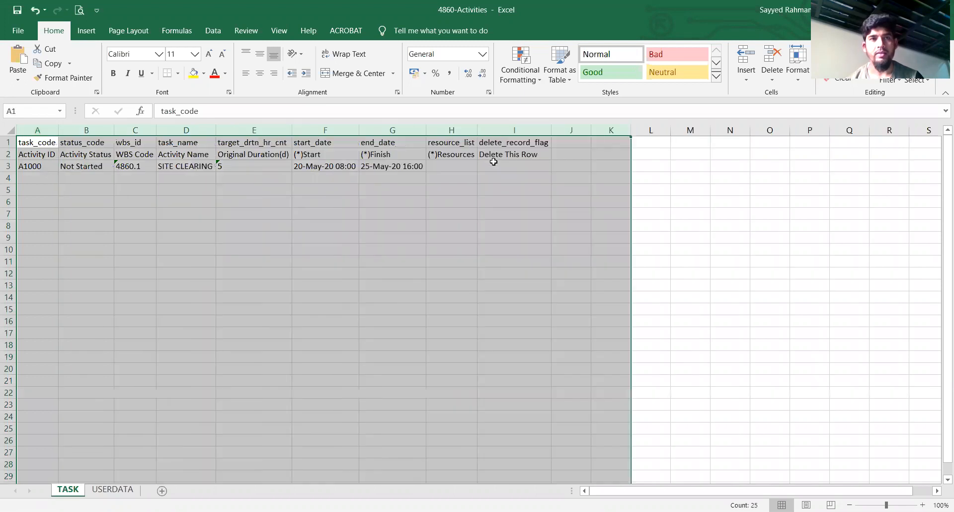
# Review the TASK sheet's column headers from Activity ID to Finish and widen the Activity Name column to about double its width
pyautogui.click(148, 237)
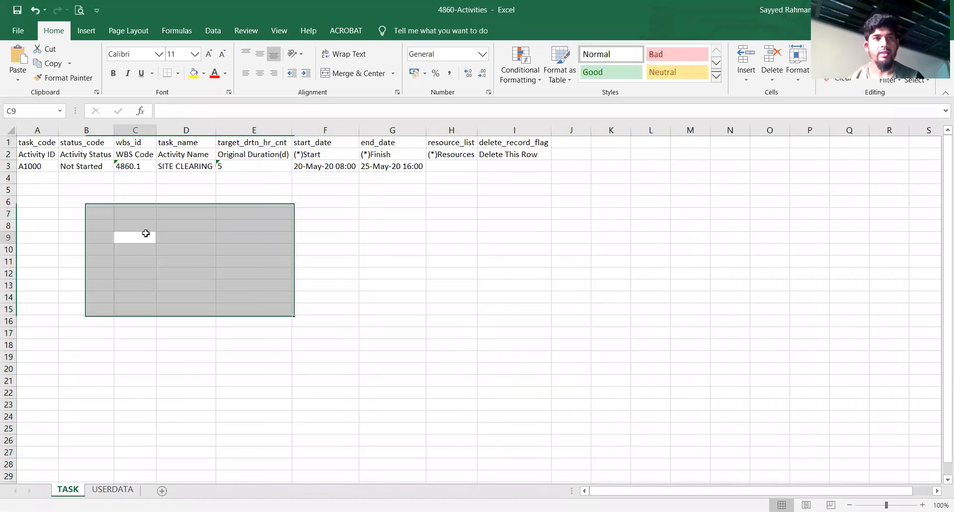
pyautogui.click(36, 154)
pyautogui.click(92, 155)
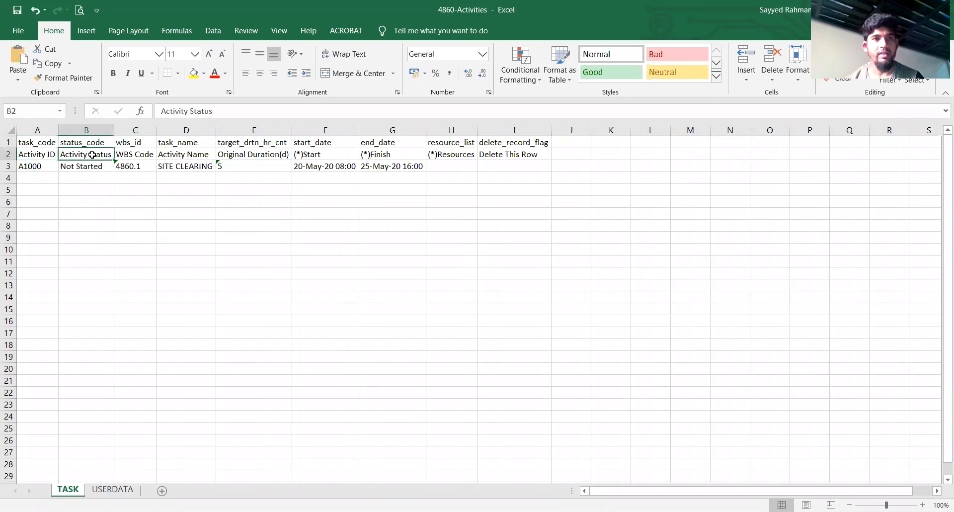
pyautogui.click(134, 155)
pyautogui.click(177, 156)
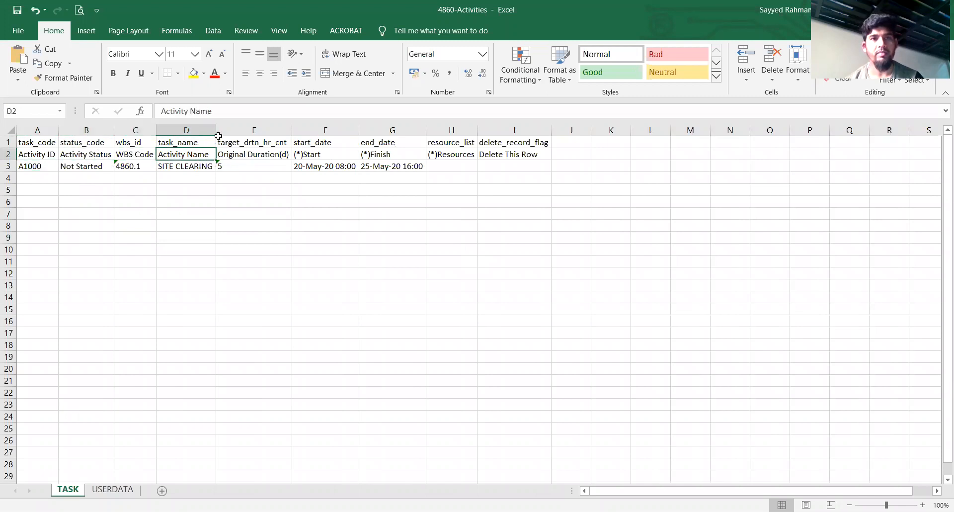
pyautogui.moveTo(217, 133); pyautogui.dragTo(295, 134)
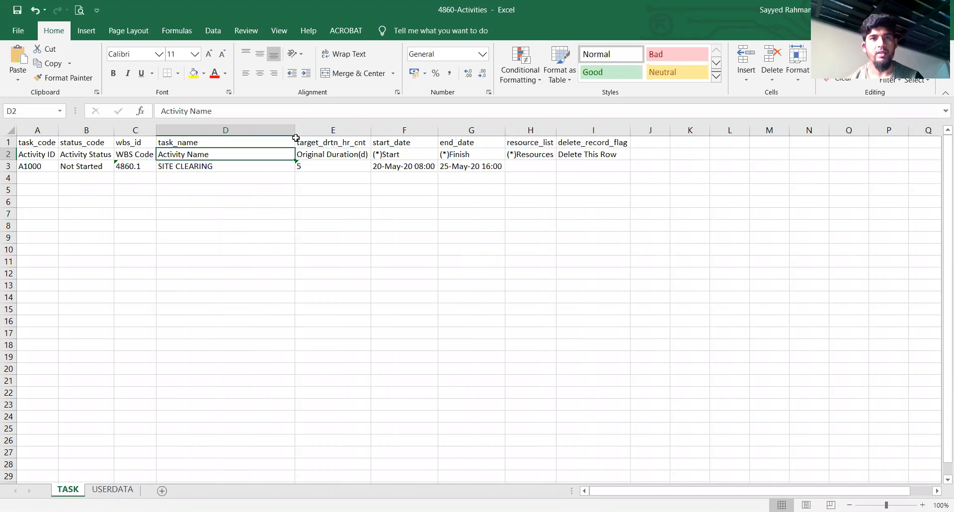
pyautogui.click(338, 163)
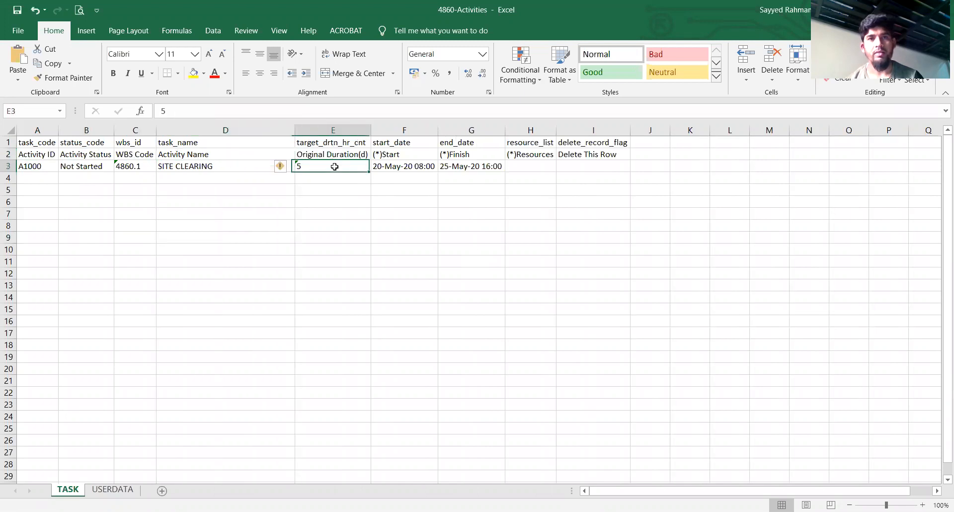
pyautogui.click(390, 154)
pyautogui.click(492, 156)
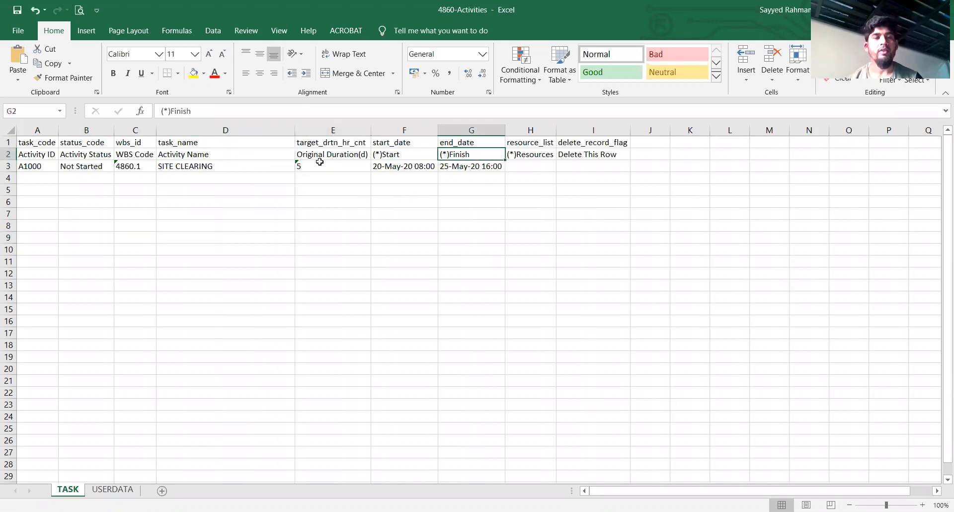
# Fill rows 3 to 19 with Activity IDs A1000 to A1016, status Not Started, and WBS codes 4860.1 to 4860.17
pyautogui.click(40, 165)
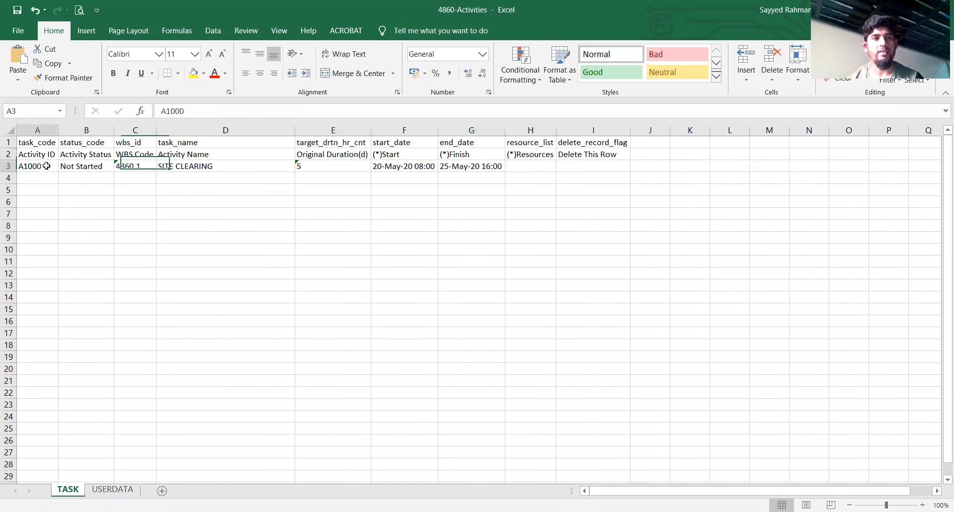
pyautogui.moveTo(59, 172); pyautogui.dragTo(63, 359)
pyautogui.click(95, 169)
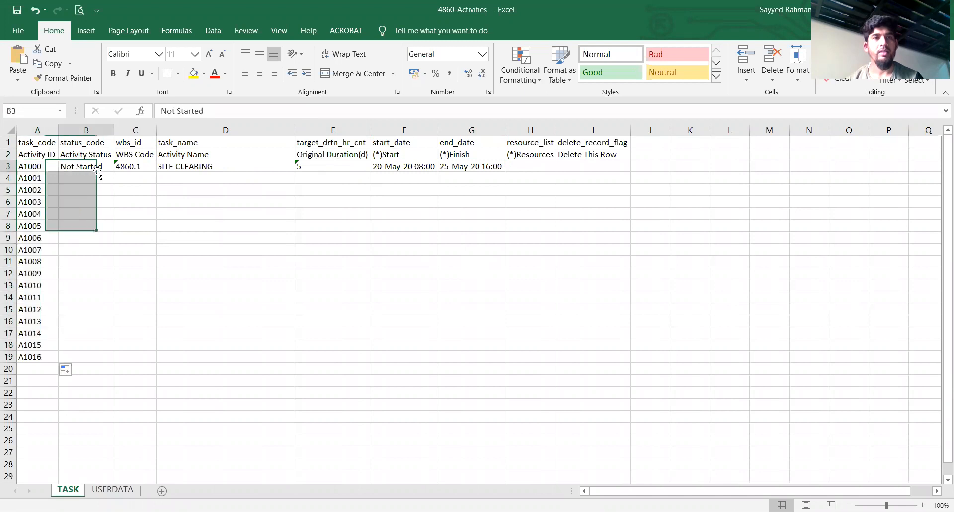
pyautogui.doubleClick(114, 172)
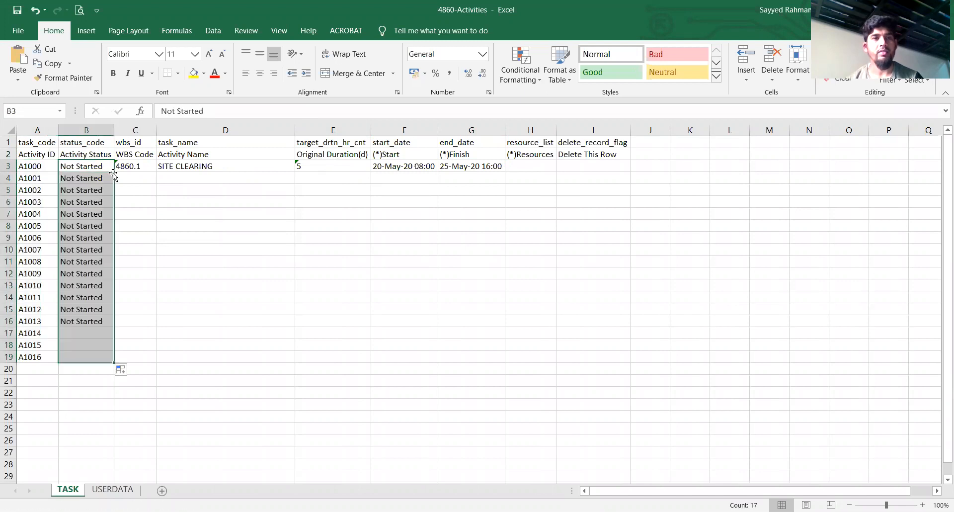
pyautogui.click(149, 166)
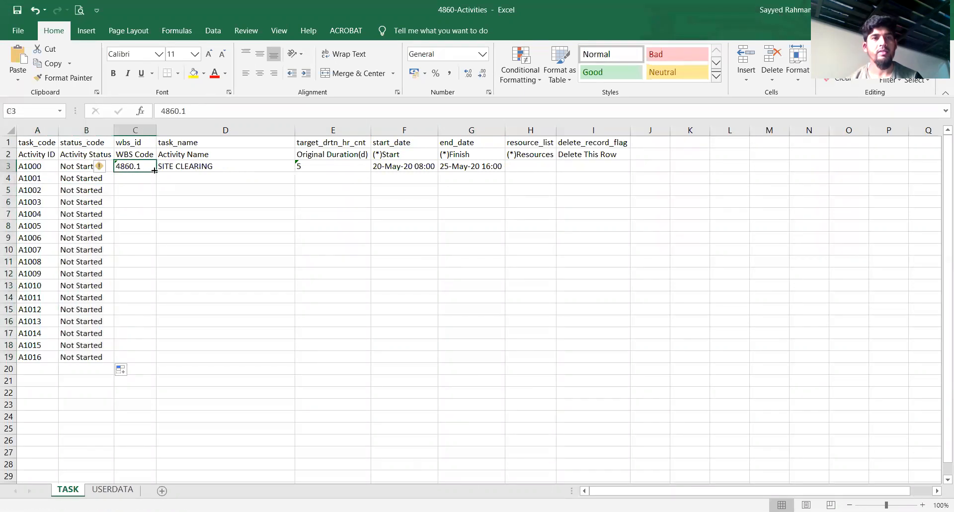
pyautogui.doubleClick(156, 172)
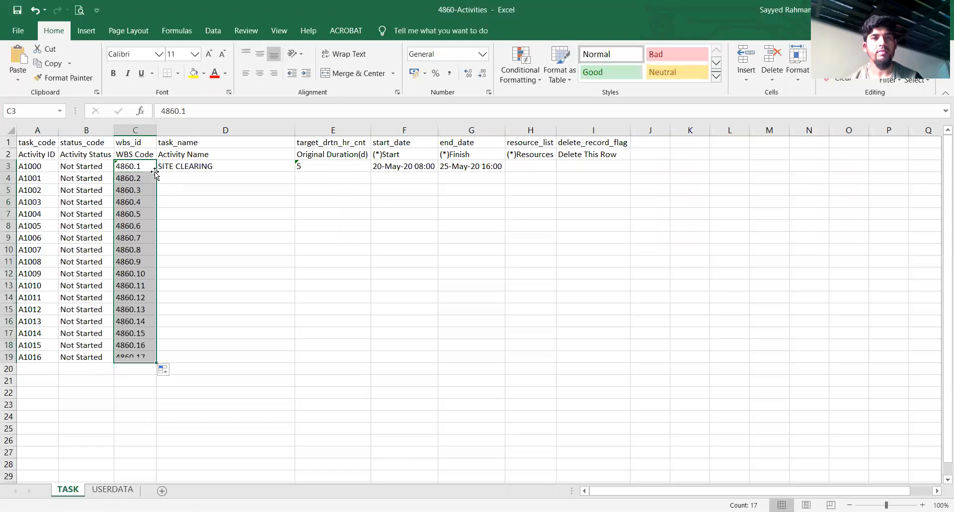
# Copy the 18 activity names, DEMARCATION to PAINTING WORKS, from Sheet5 of the SCHEDULE - Copy workbook into 4860-Activities starting at cell D3
pyautogui.click(237, 166)
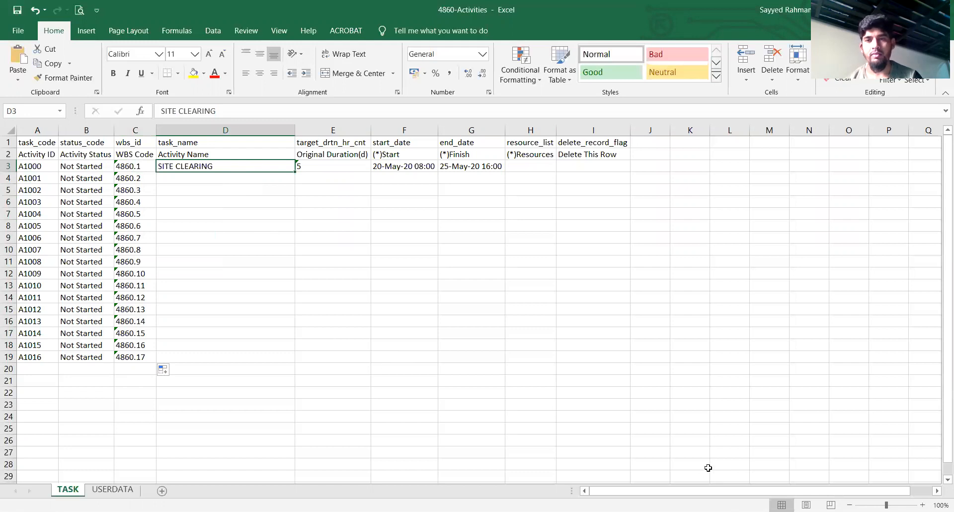
pyautogui.hotkey('alt', 'Tab')
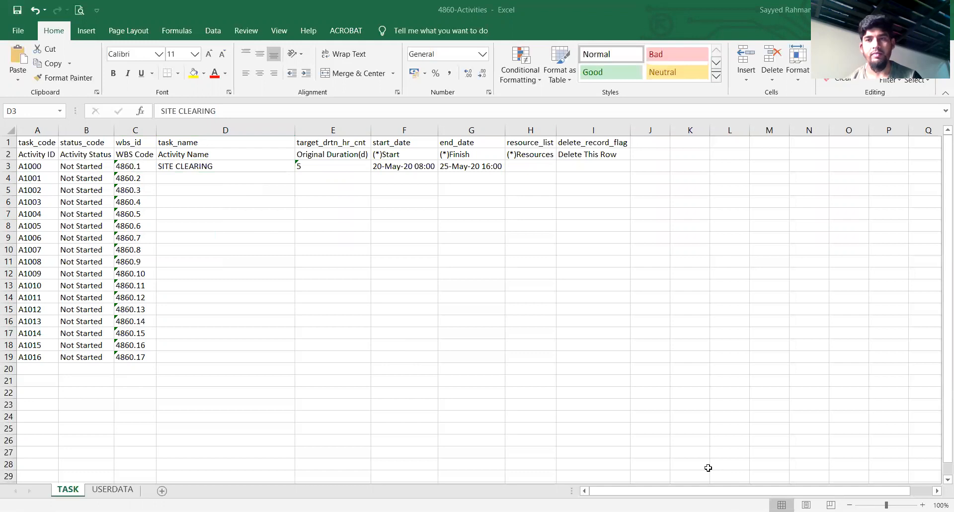
pyautogui.hotkey('alt', 'Tab')
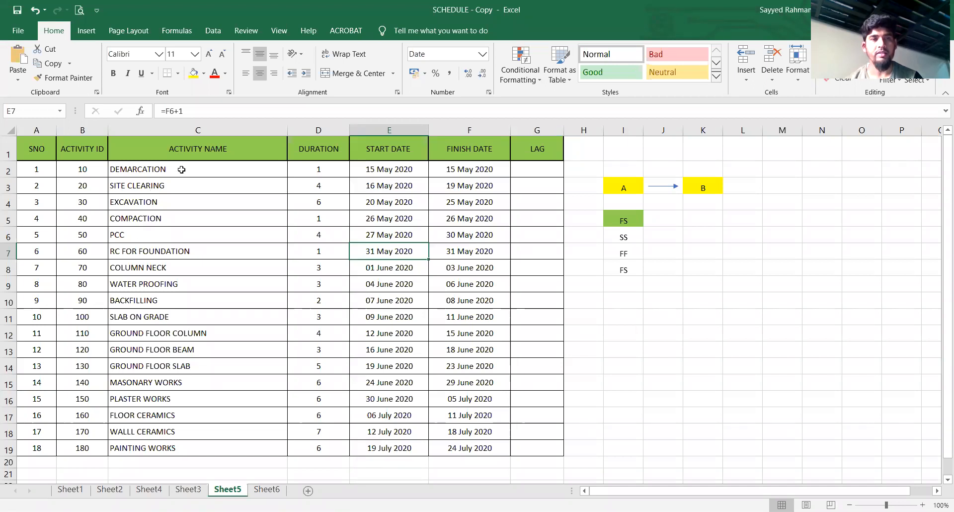
pyautogui.moveTo(181, 170); pyautogui.dragTo(197, 439)
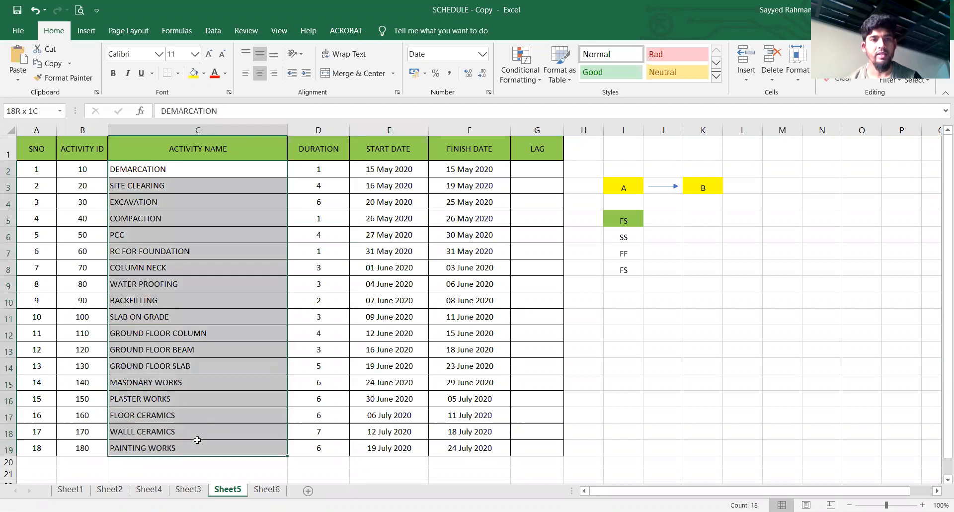
pyautogui.hotkey('ctrl', 'c')
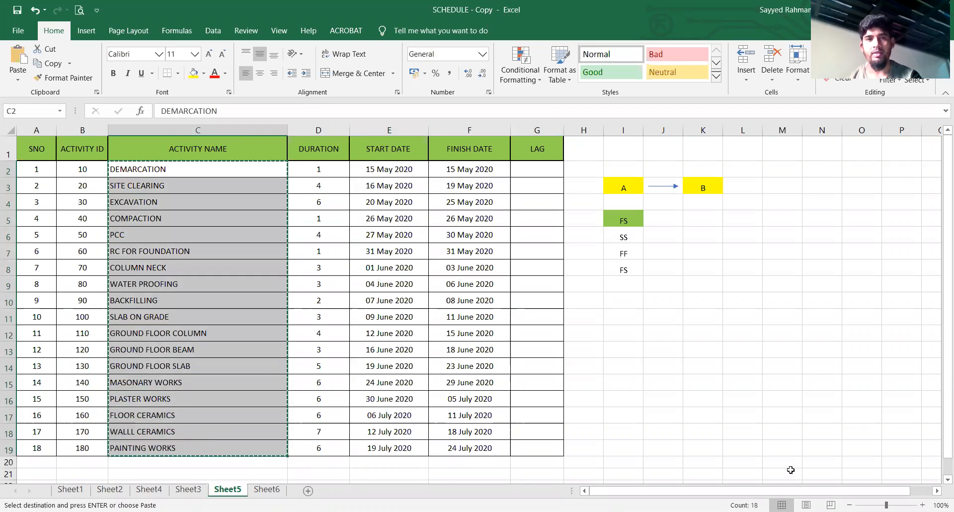
pyautogui.hotkey('alt', 'Tab')
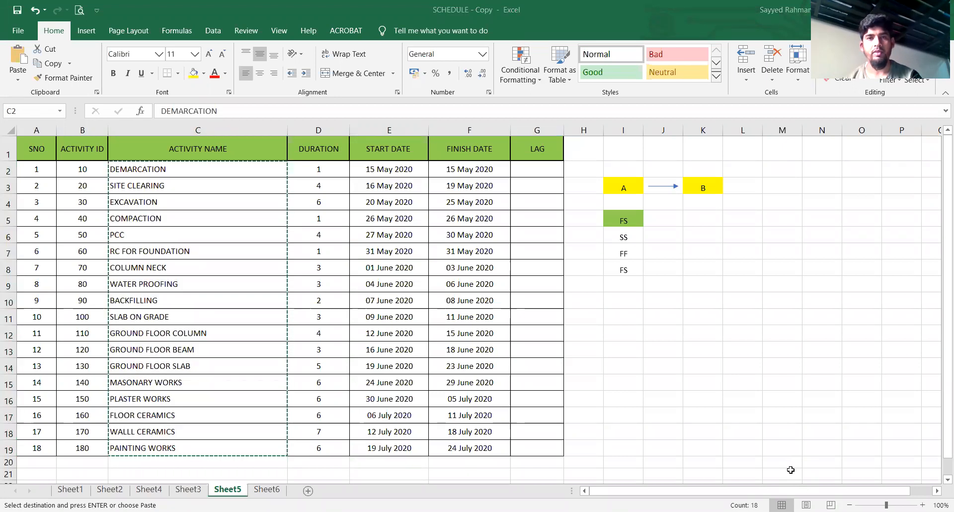
pyautogui.hotkey('alt', 'Tab')
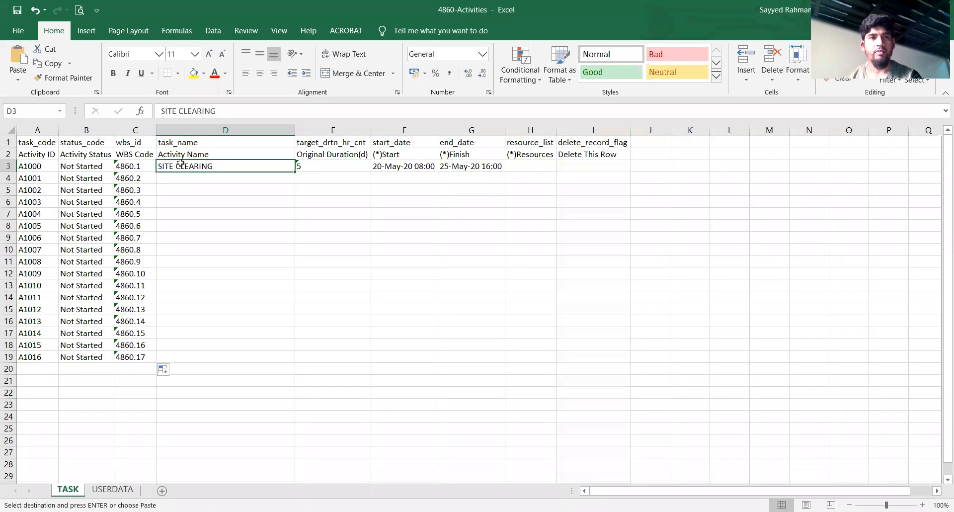
pyautogui.hotkey('ctrl', 'v')
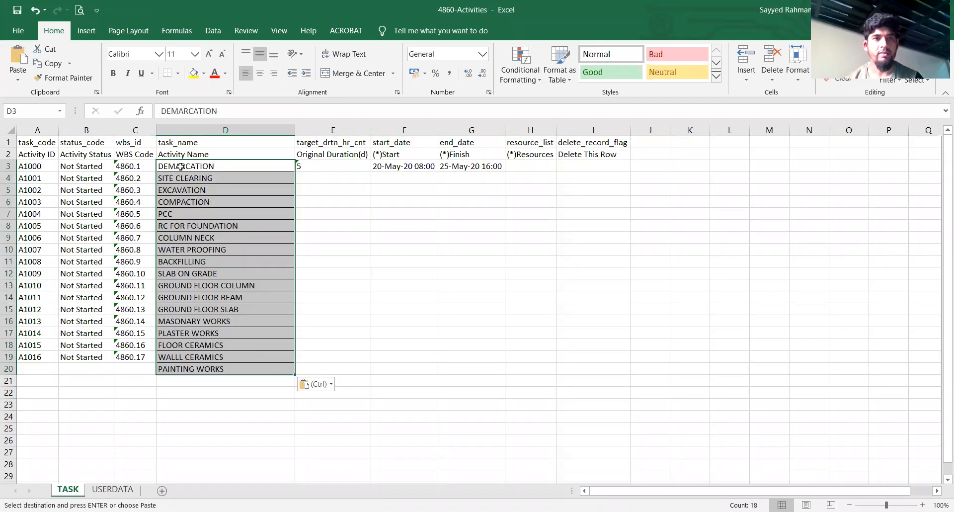
# Extend the Activity ID, Activity Status and WBS Code columns to row 20 with A1017, Not Started and 4860.18
pyautogui.click(90, 392)
pyautogui.click(43, 360)
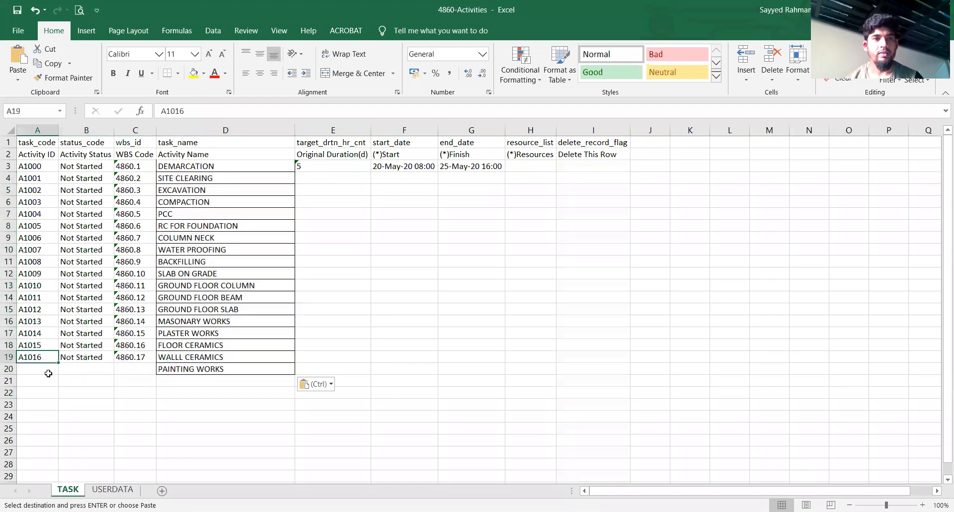
pyautogui.moveTo(57, 365); pyautogui.dragTo(57, 371)
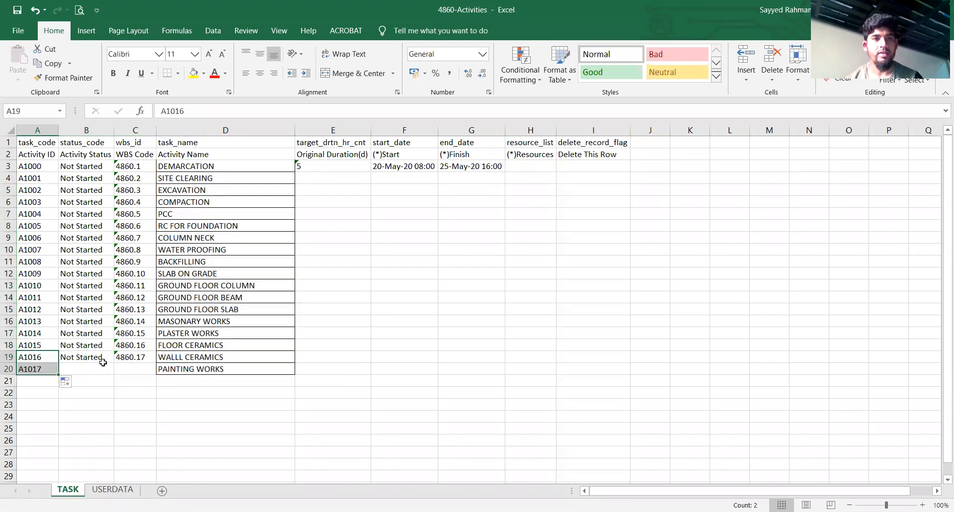
pyautogui.click(102, 359)
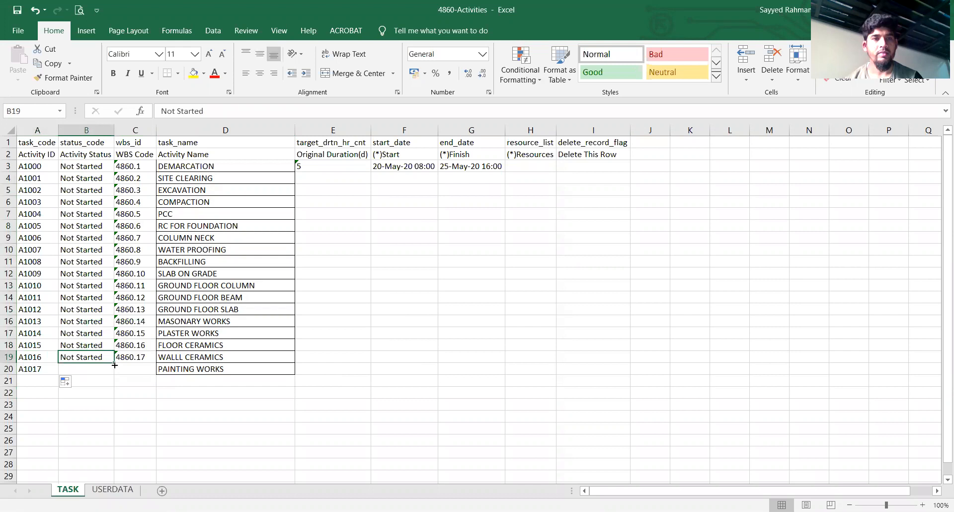
pyautogui.moveTo(115, 364); pyautogui.dragTo(156, 371)
pyautogui.click(148, 358)
pyautogui.click(141, 395)
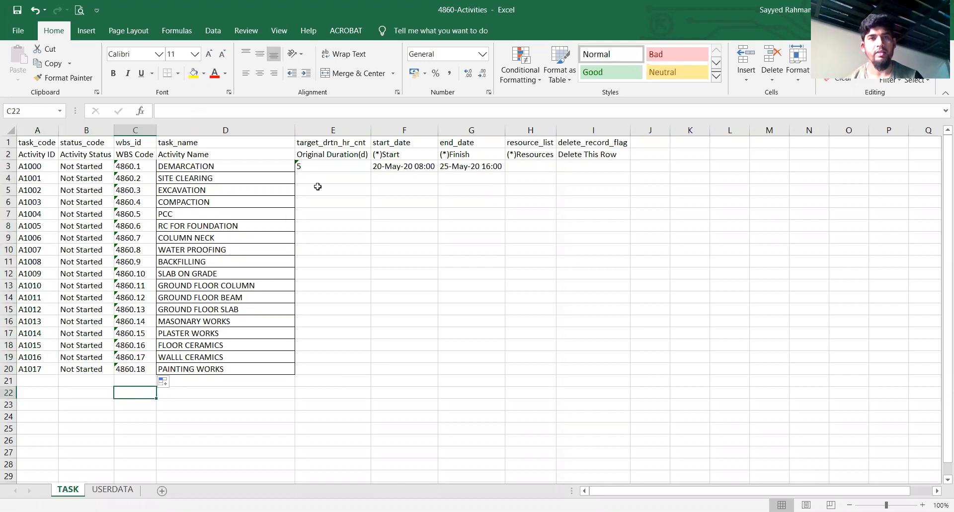
# Copy the durations of all 18 activities from the SCHEDULE - Copy workbook into the Original Duration column of 4860-Activities starting at E3
pyautogui.click(313, 156)
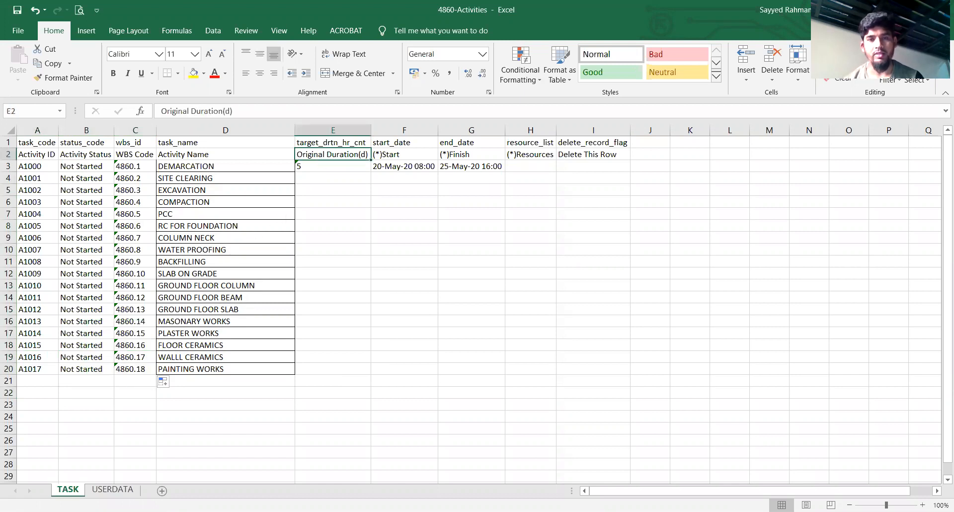
pyautogui.hotkey('alt', 'Tab')
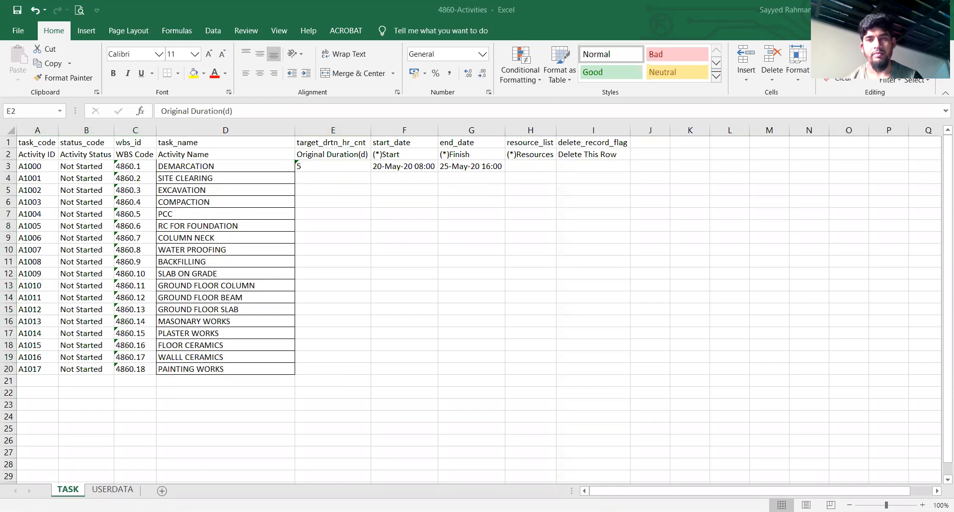
pyautogui.hotkey('alt', 'Tab')
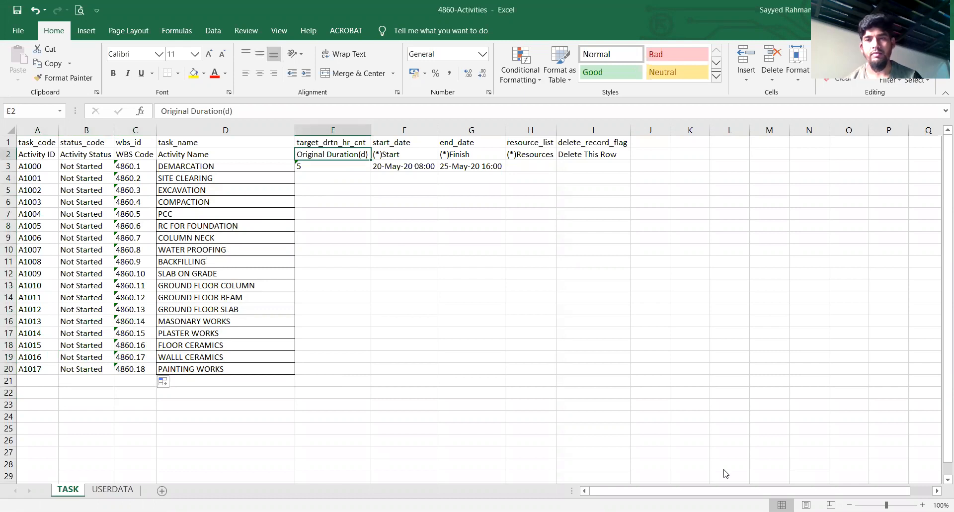
pyautogui.hotkey('alt', 'Tab')
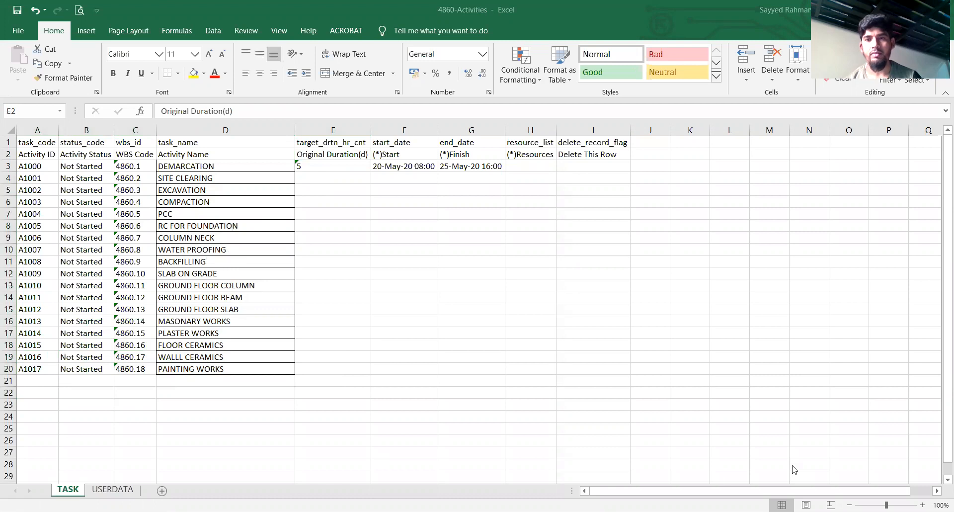
pyautogui.hotkey('alt', 'Tab')
pyautogui.moveTo(318, 169); pyautogui.dragTo(316, 447)
pyautogui.hotkey('ctrl', 'c')
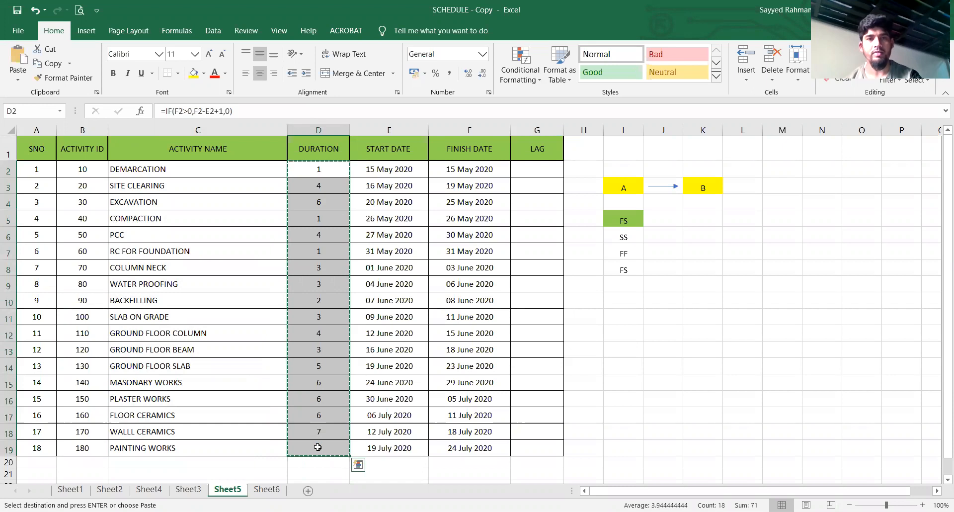
pyautogui.hotkey('alt', 'Tab')
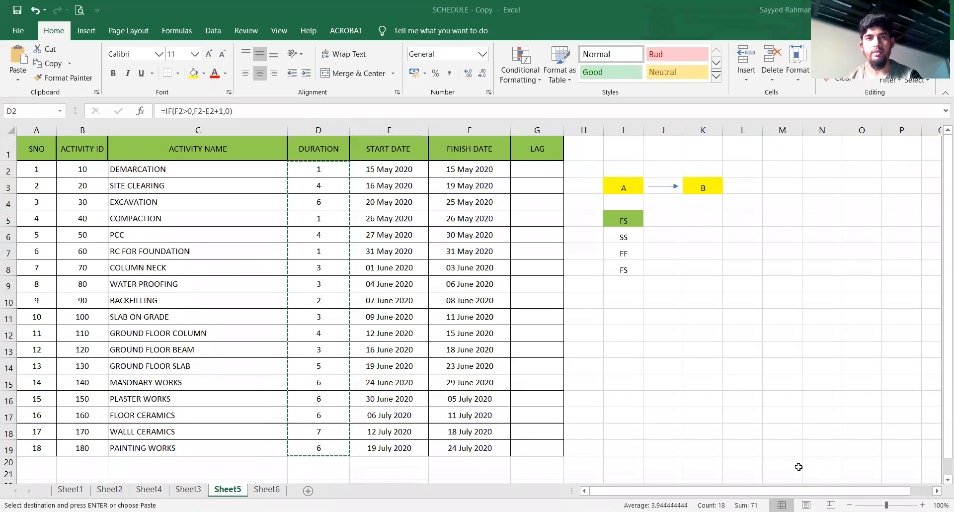
pyautogui.hotkey('alt', 'Tab')
pyautogui.click(322, 169)
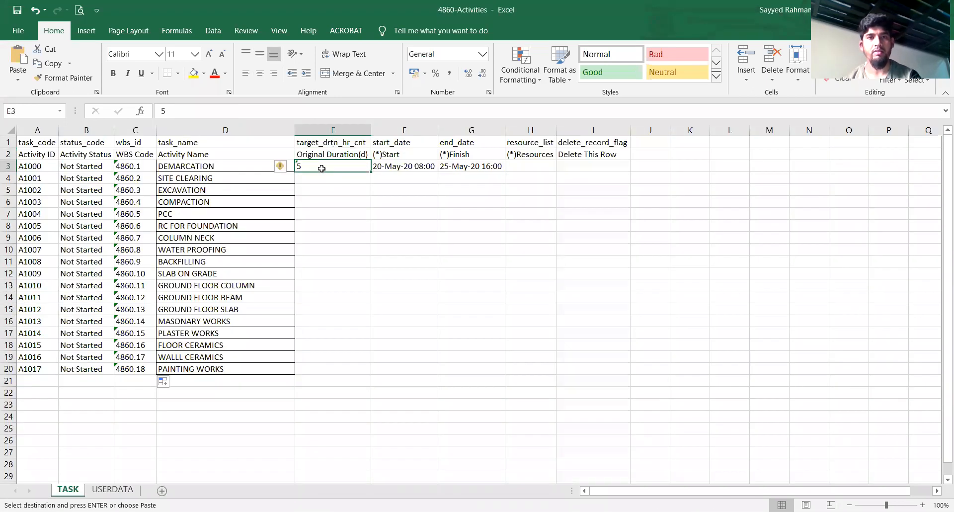
pyautogui.hotkey('ctrl', 'v')
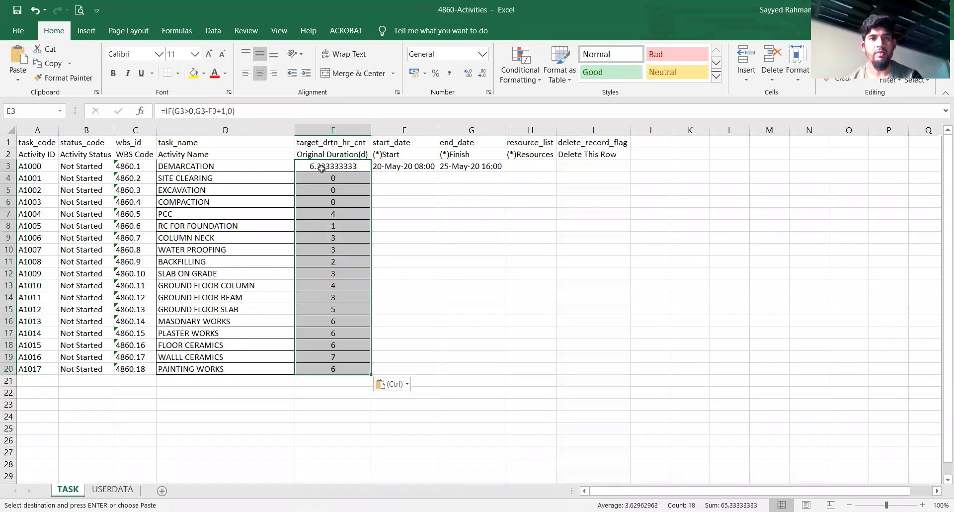
# Change the pasted durations from formulas to values with number formatting, and center them in their cells
pyautogui.click(407, 385)
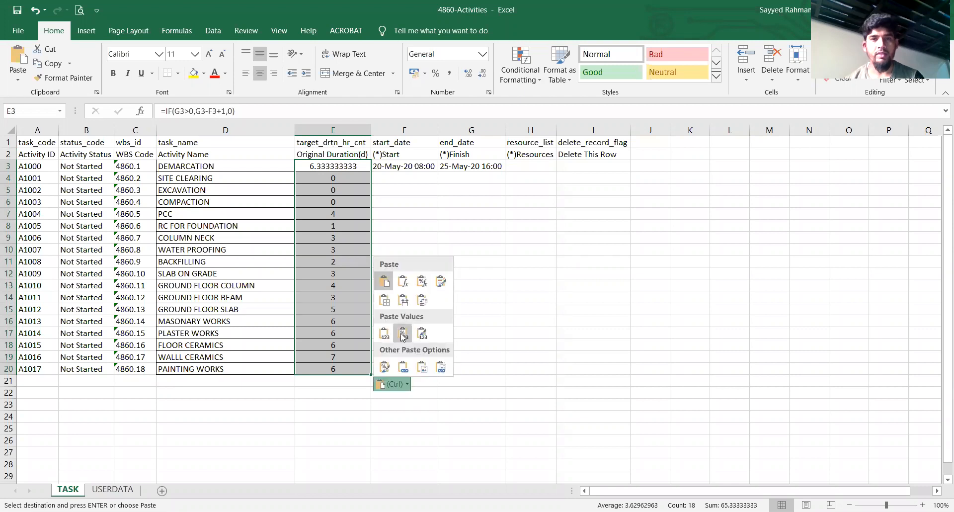
pyautogui.click(403, 333)
pyautogui.click(260, 73)
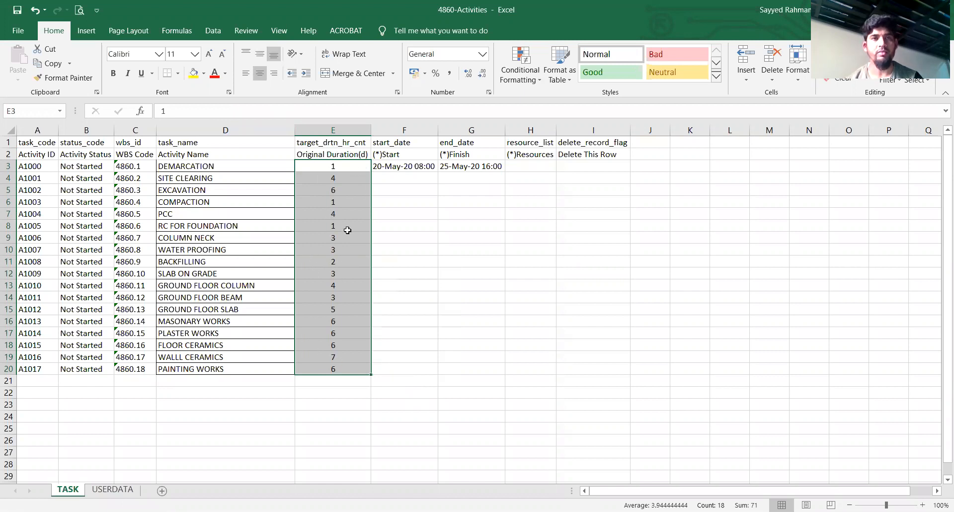
# Convert the Original Duration values in E3:E20 to text with Text to Columns, keeping the delimited option
pyautogui.click(212, 31)
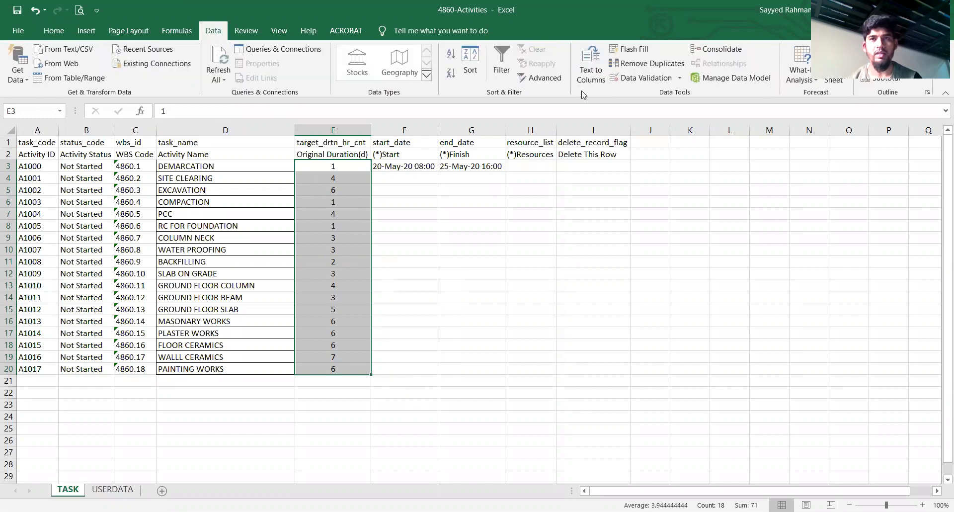
pyautogui.click(590, 68)
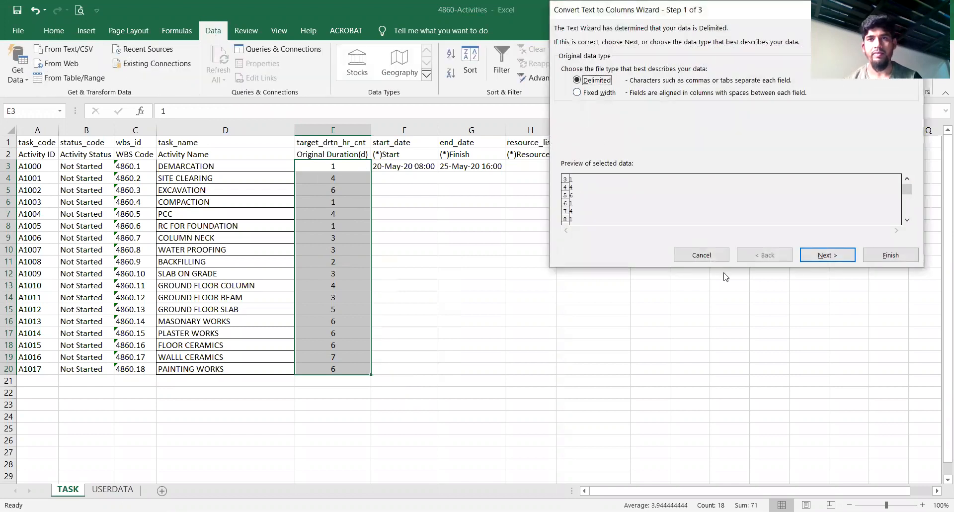
pyautogui.click(823, 256)
pyautogui.click(824, 255)
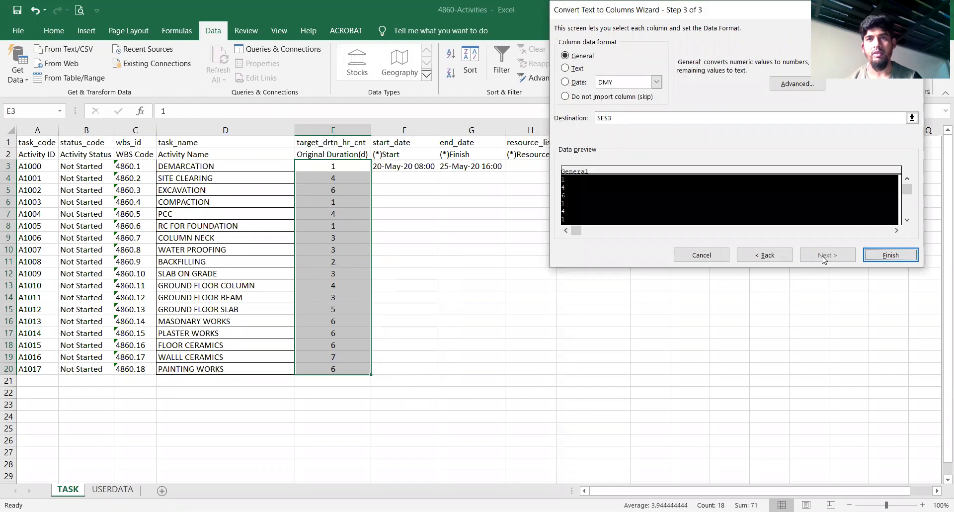
pyautogui.click(566, 69)
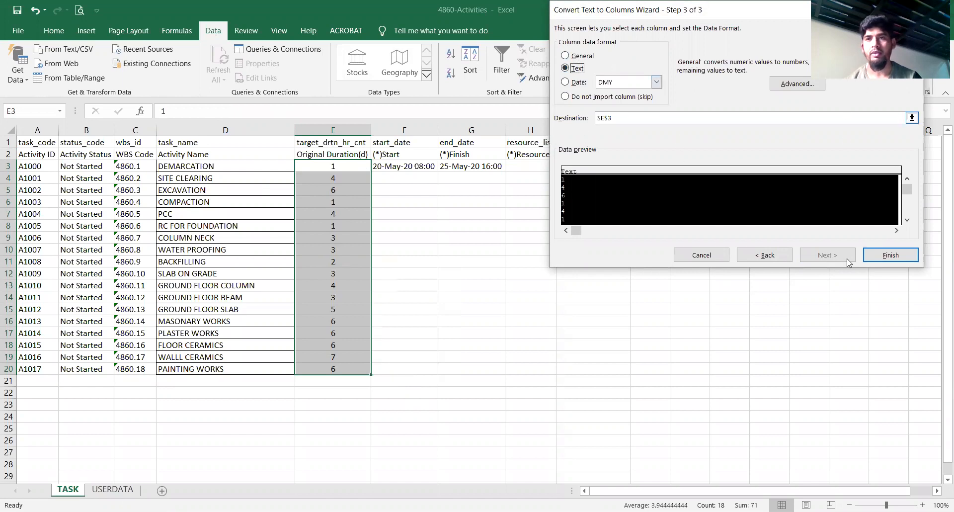
pyautogui.click(889, 257)
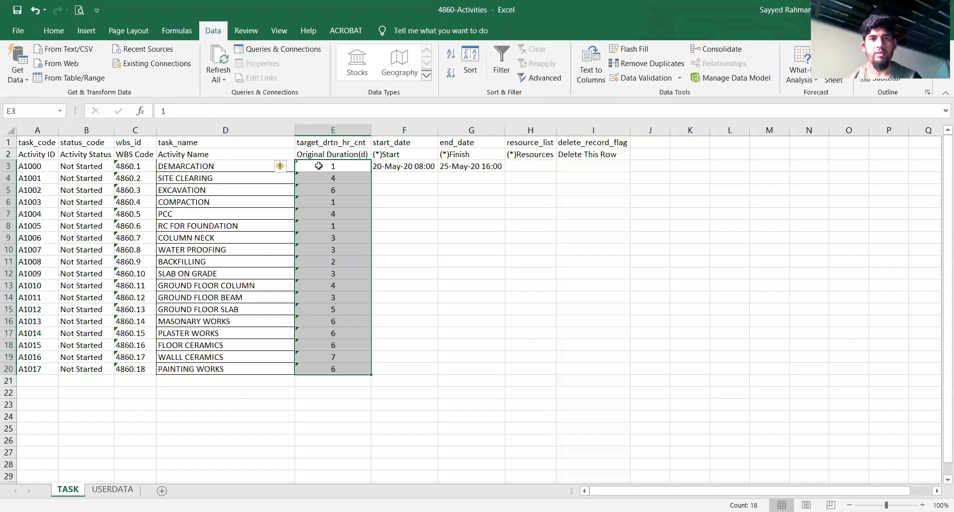
# Fill the start and finish dates in F3:G3 down to row 20 and save the 4860-Activities workbook
pyautogui.moveTo(400, 166); pyautogui.dragTo(470, 168)
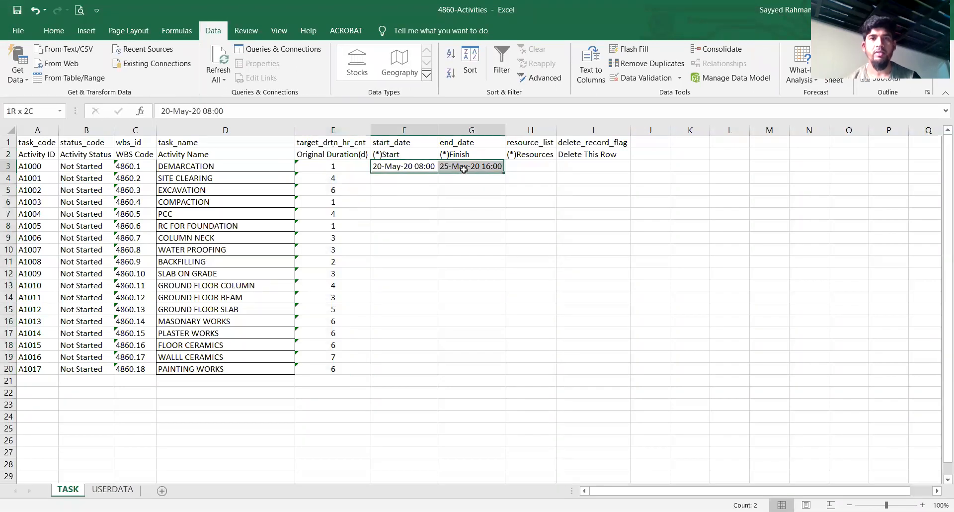
pyautogui.doubleClick(505, 172)
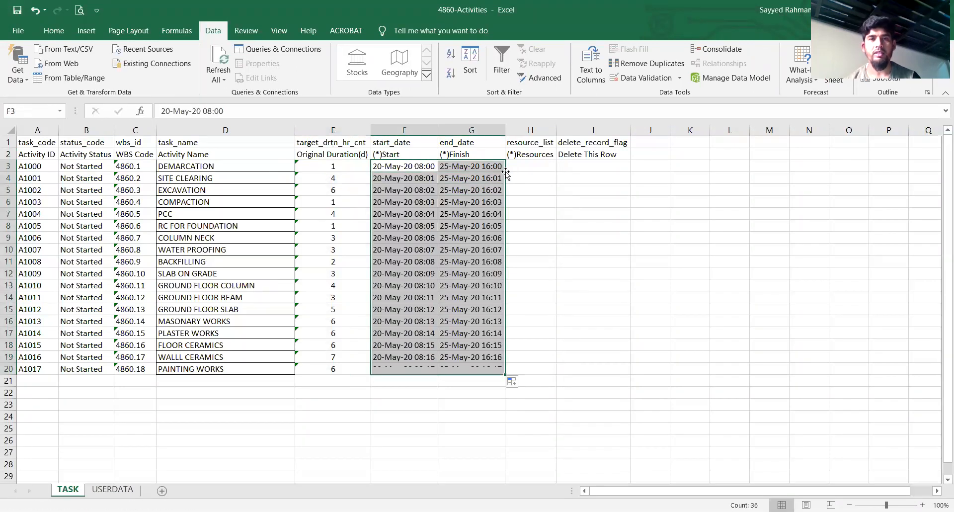
pyautogui.click(588, 245)
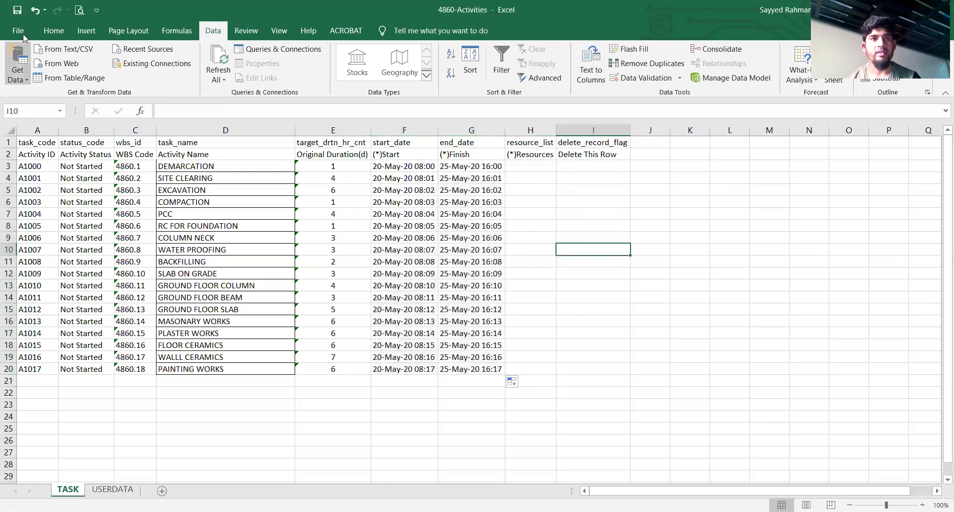
pyautogui.click(17, 13)
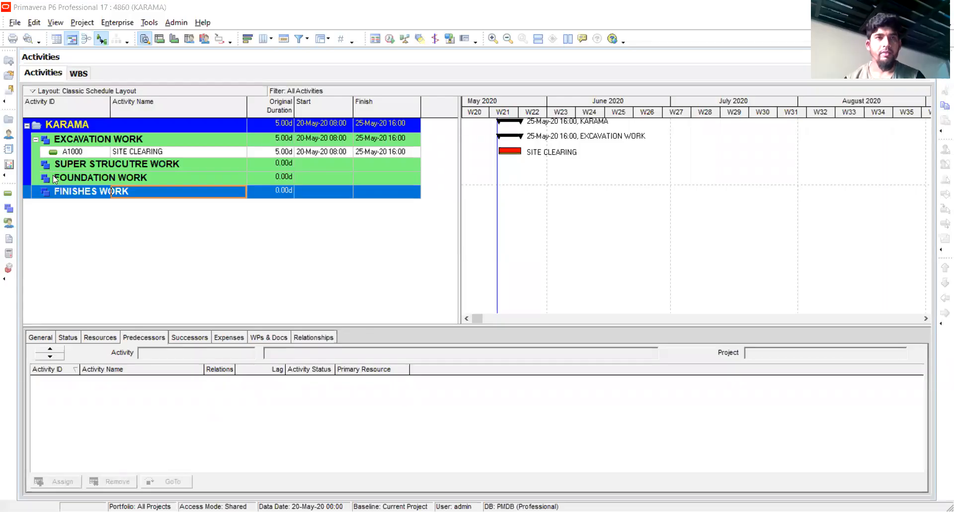
# In Primavera P6, start an Excel import and choose 4860-Activities from the Training Lecture folder on the Desktop as the source file
pyautogui.click(13, 23)
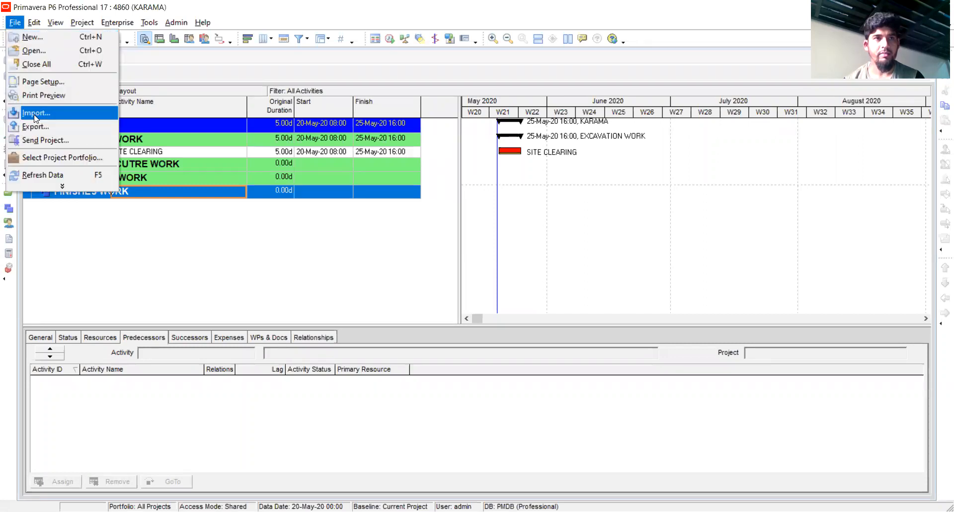
pyautogui.click(35, 109)
pyautogui.click(361, 268)
pyautogui.click(561, 368)
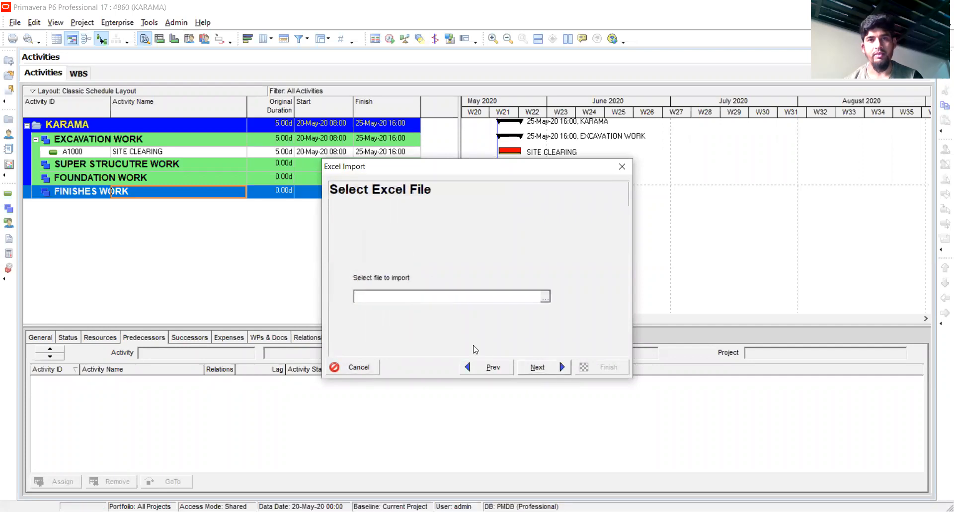
pyautogui.click(546, 298)
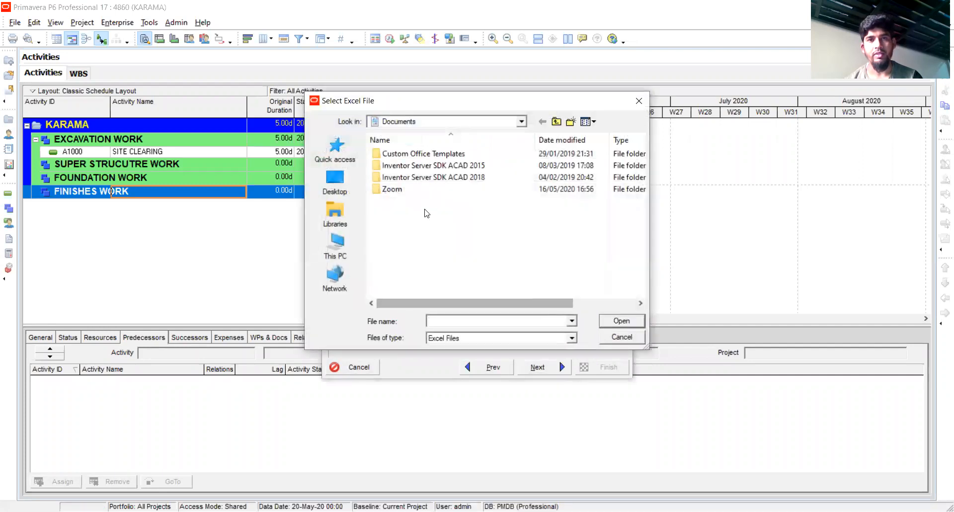
pyautogui.click(341, 251)
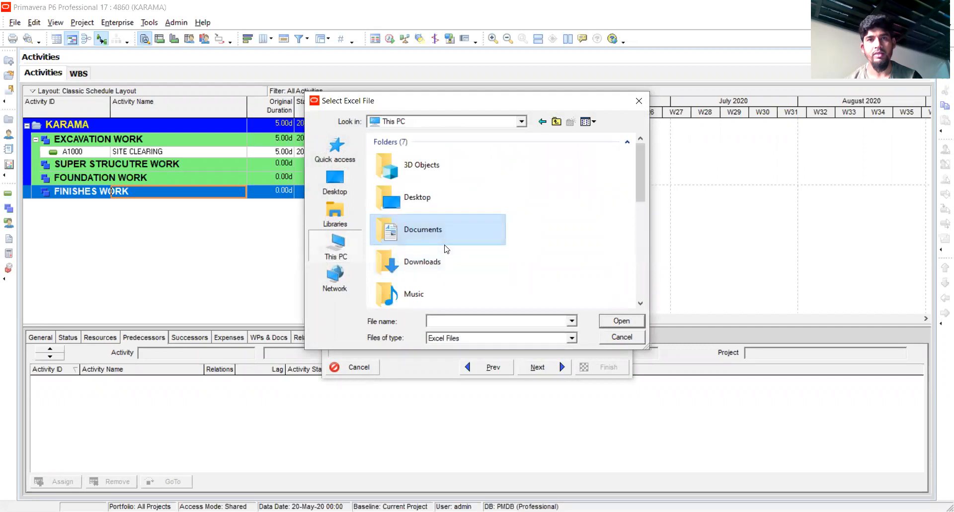
pyautogui.doubleClick(425, 201)
pyautogui.doubleClick(426, 201)
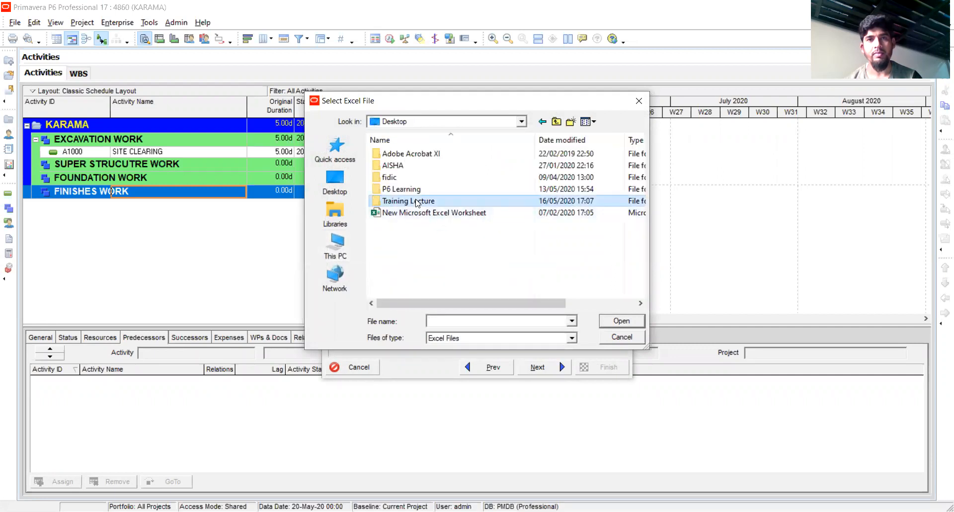
pyautogui.click(396, 182)
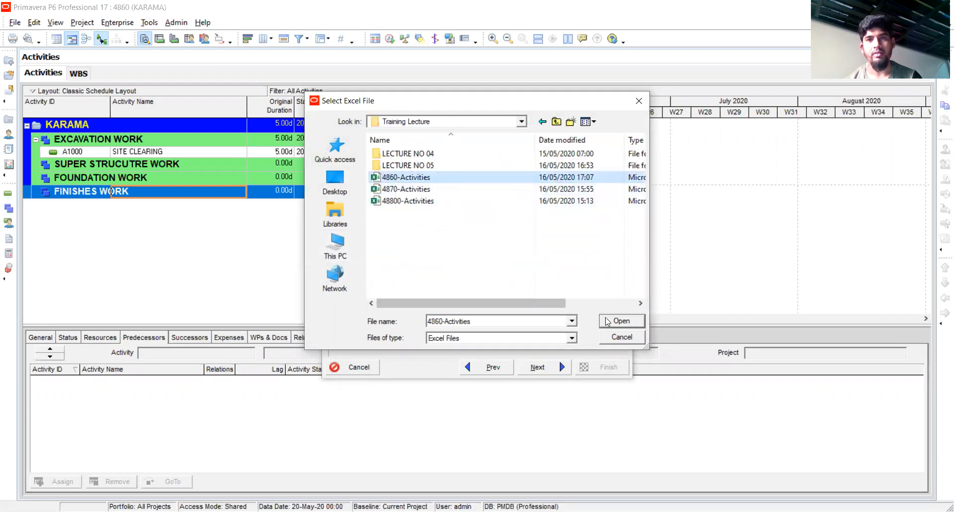
pyautogui.click(611, 325)
pyautogui.click(560, 368)
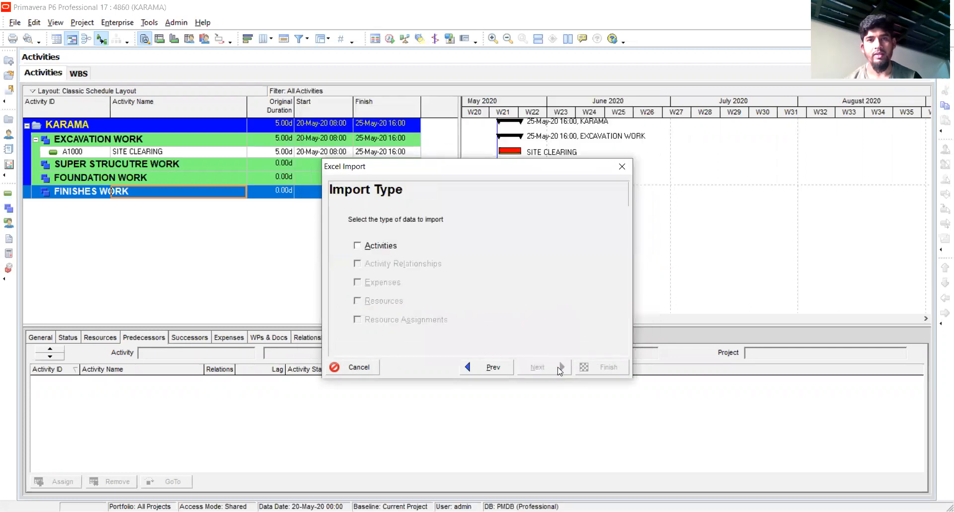
# Import the Activities data with the Update Existing Project action into project 4860 KARAMA, and close the import result
pyautogui.click(357, 246)
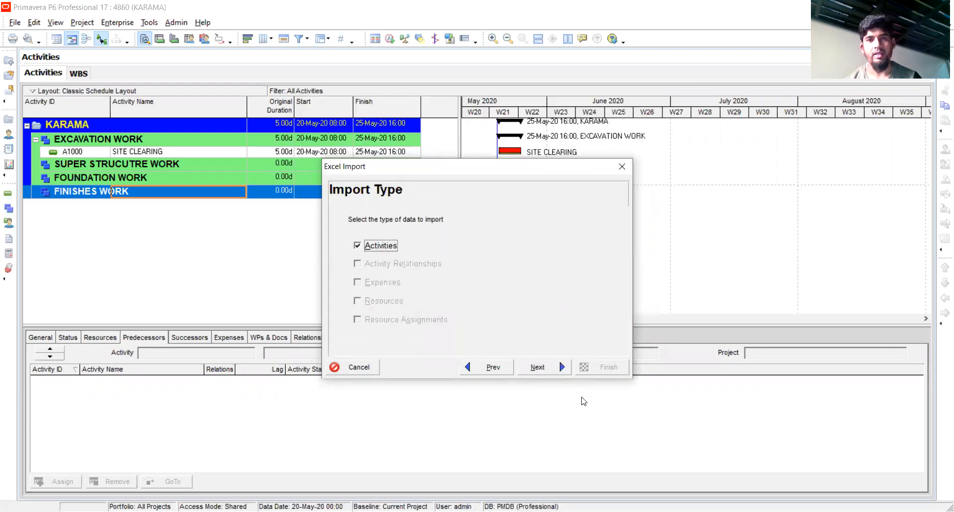
pyautogui.click(561, 369)
pyautogui.click(572, 279)
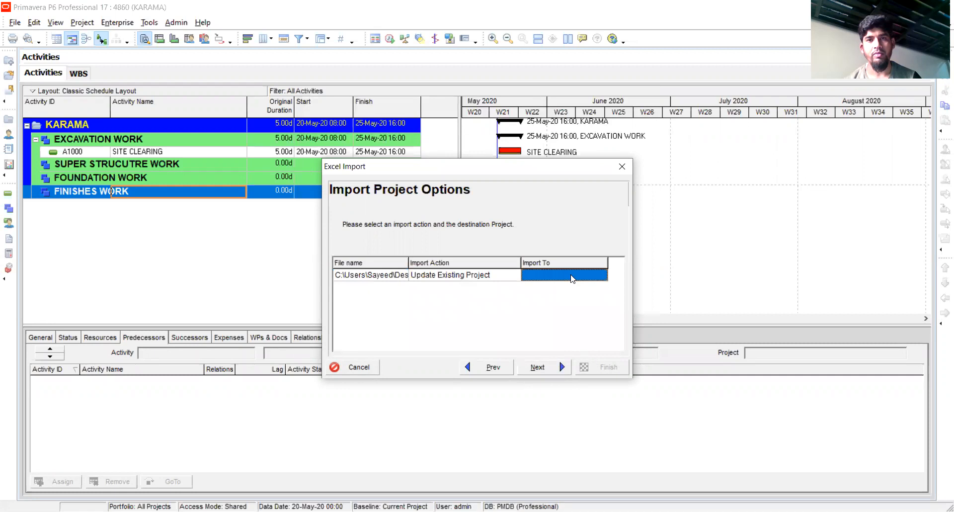
pyautogui.doubleClick(587, 281)
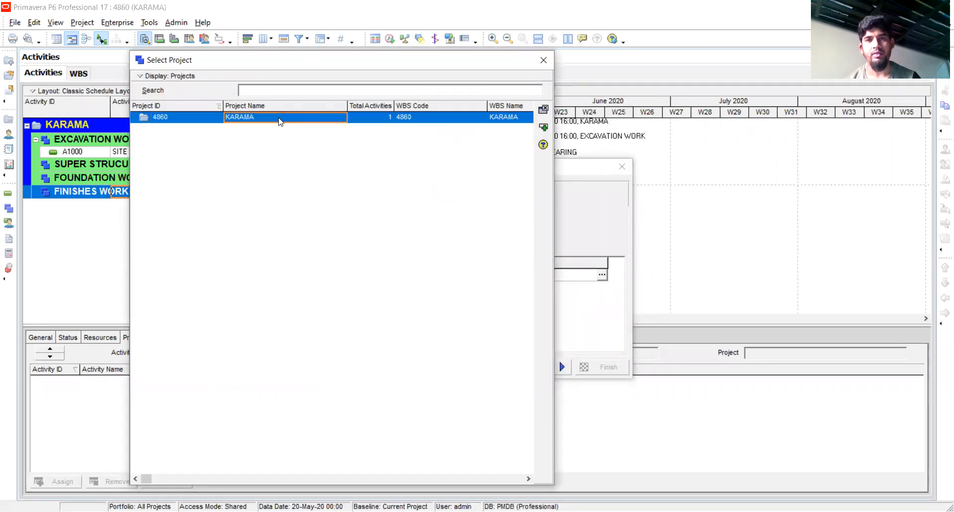
pyautogui.doubleClick(281, 121)
pyautogui.click(560, 367)
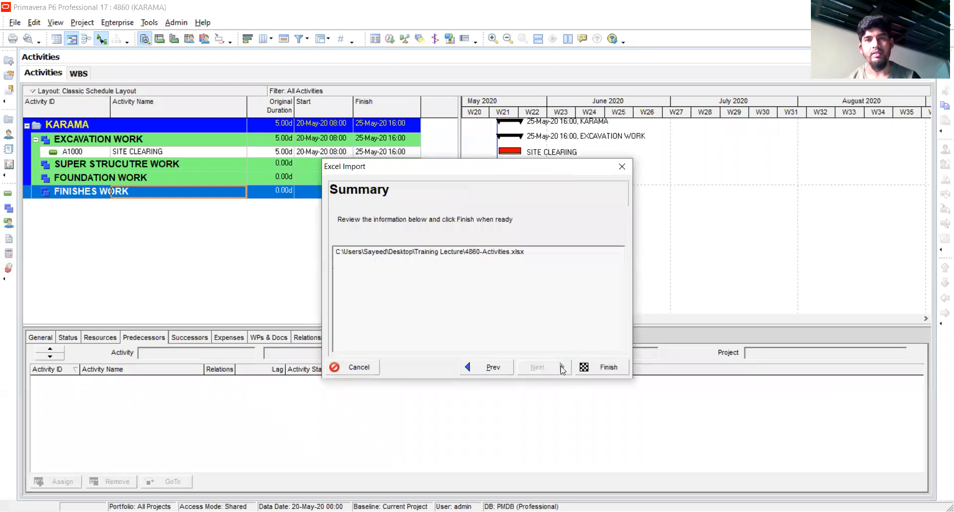
pyautogui.click(606, 369)
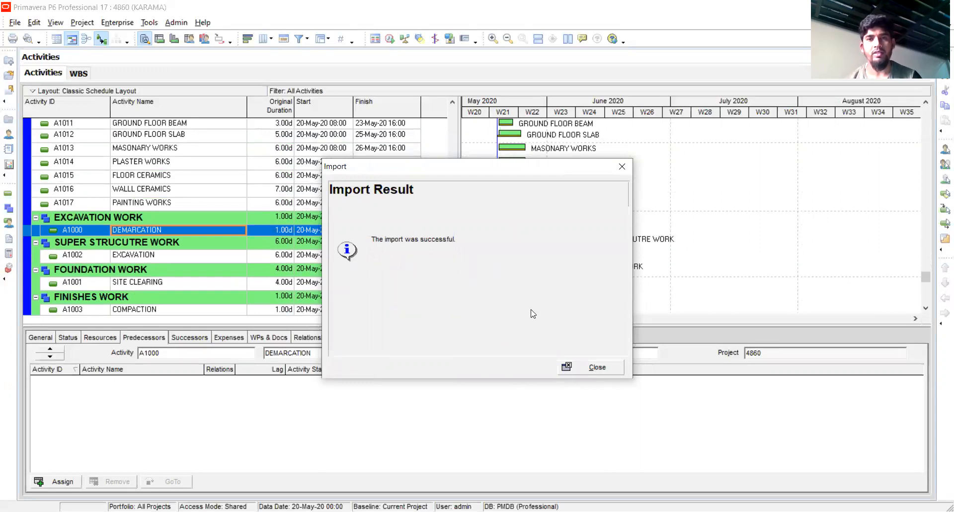
pyautogui.click(594, 367)
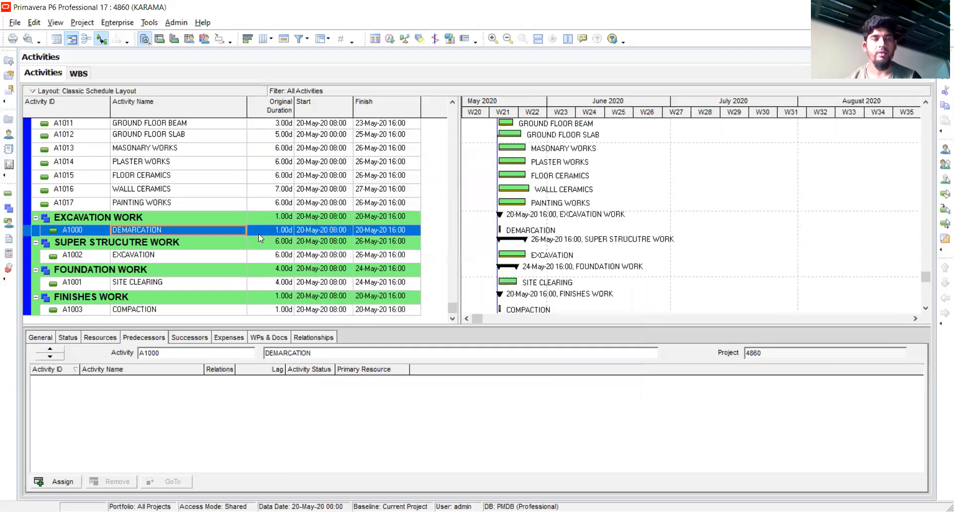
# Move activity A1002 EXCAVATION from SUPER STRUCUTRE WORK to the EXCAVATION WORK WBS
pyautogui.scroll(3, 258, 233)
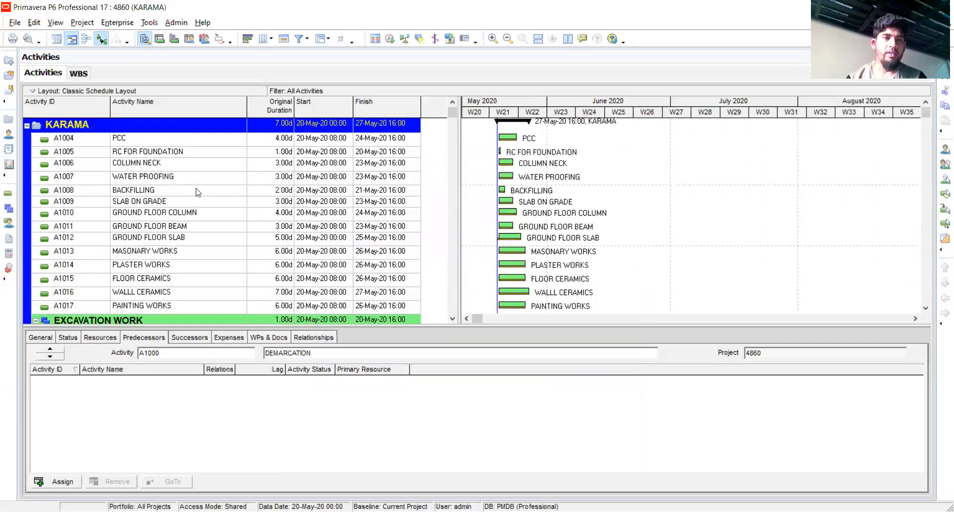
pyautogui.scroll(-4, 181, 224)
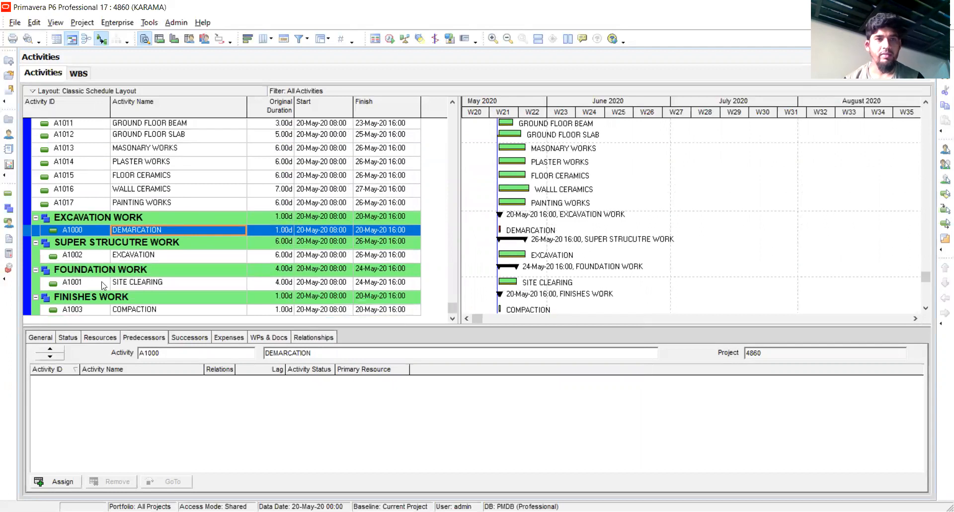
pyautogui.click(130, 257)
pyautogui.rightClick(129, 256)
pyautogui.click(167, 244)
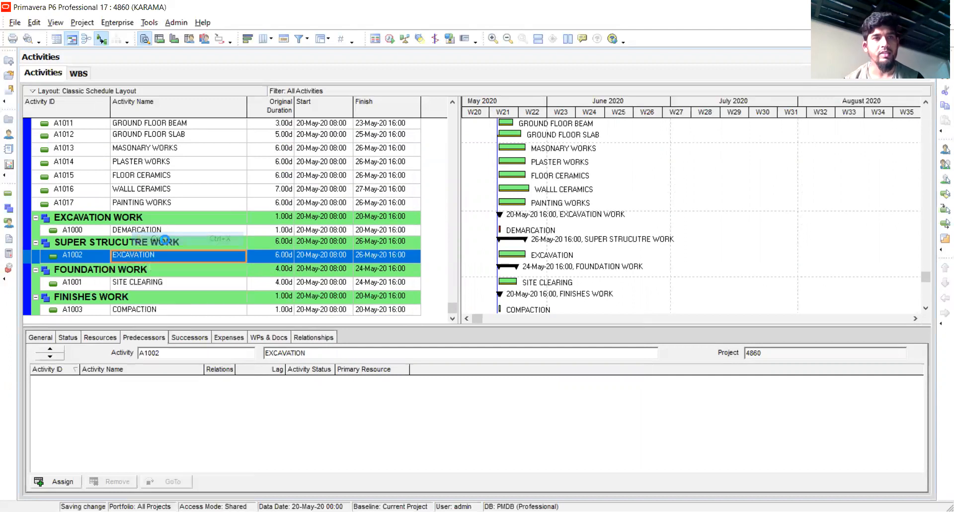
pyautogui.click(144, 215)
pyautogui.rightClick(145, 215)
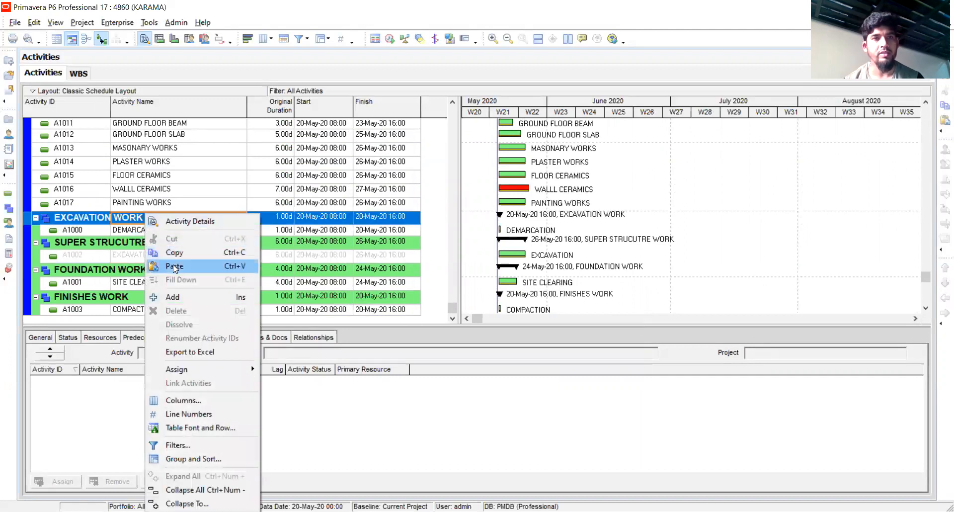
pyautogui.click(173, 265)
# Move activity A1001 SITE CLEARING from FOUNDATION WORK to the EXCAVATION WORK WBS
pyautogui.click(148, 283)
pyautogui.rightClick(148, 283)
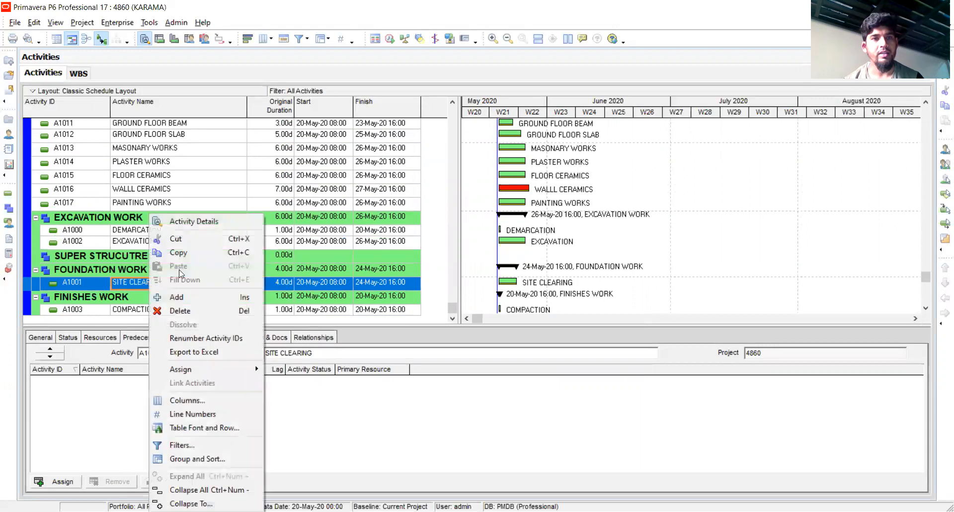
pyautogui.click(180, 239)
pyautogui.rightClick(155, 216)
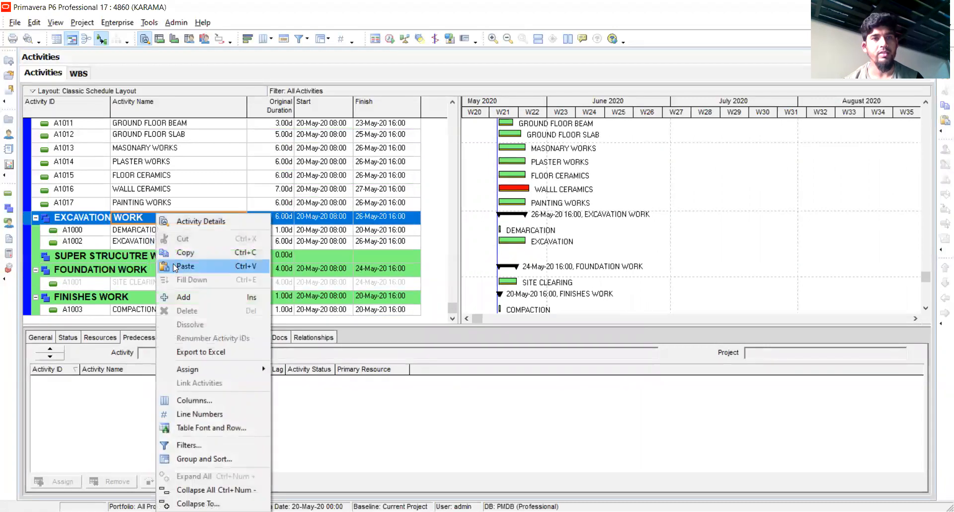
pyautogui.click(181, 265)
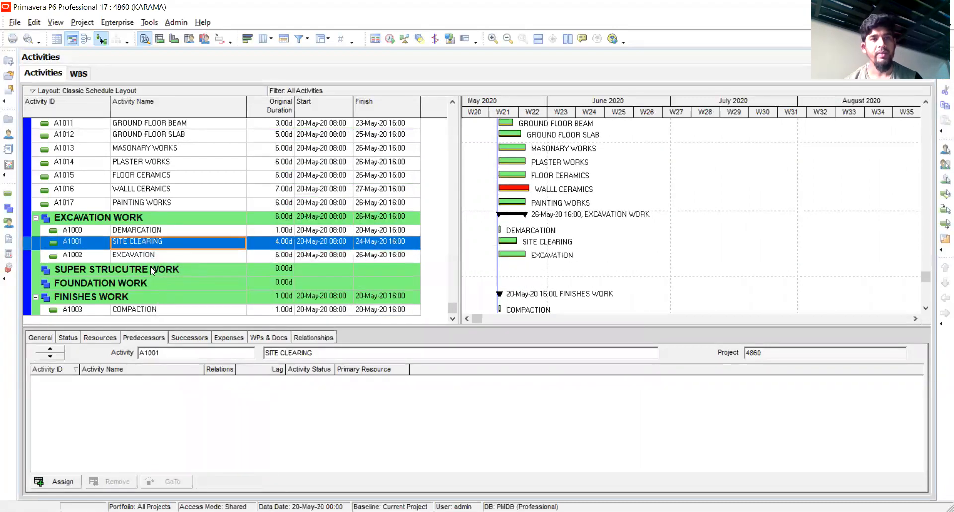
# Move activity A1003 COMPACTION from FINISHES WORK to the EXCAVATION WORK WBS
pyautogui.click(151, 312)
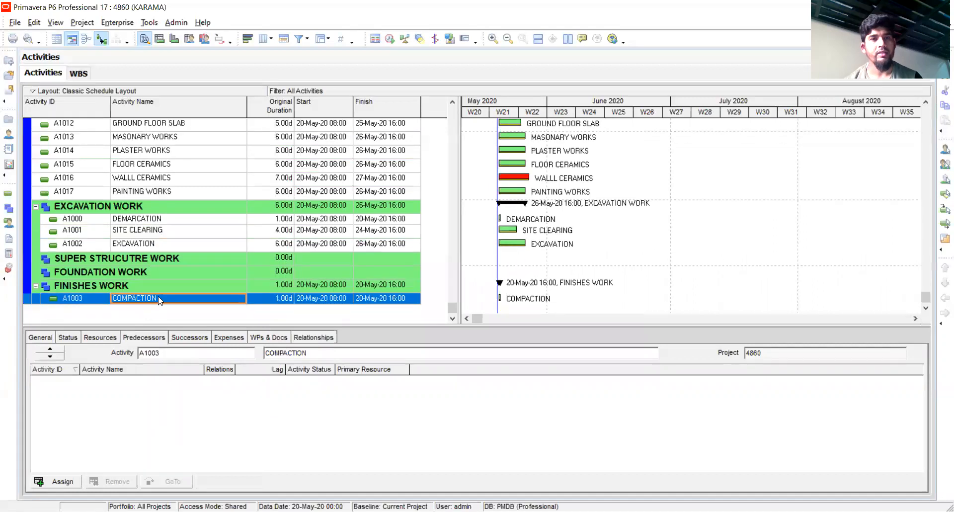
pyautogui.rightClick(158, 300)
pyautogui.click(183, 239)
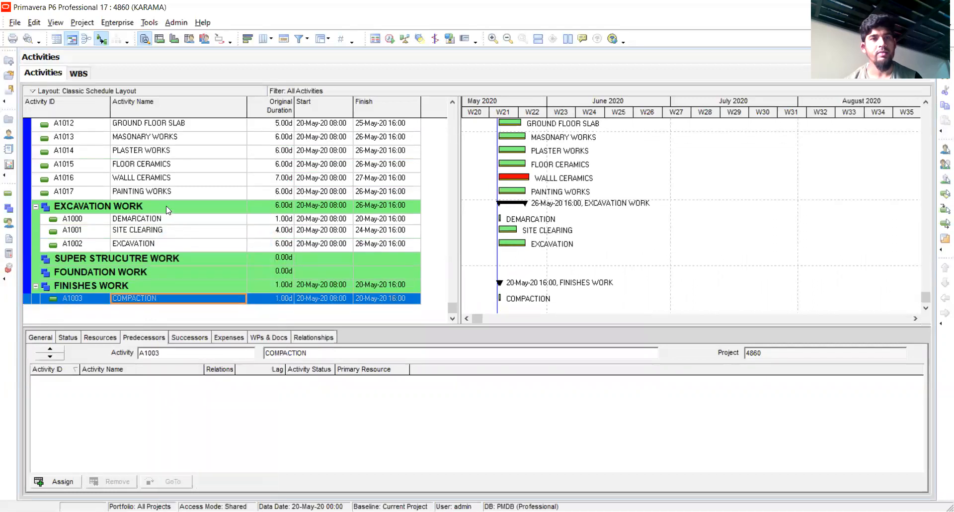
pyautogui.rightClick(168, 210)
pyautogui.click(192, 259)
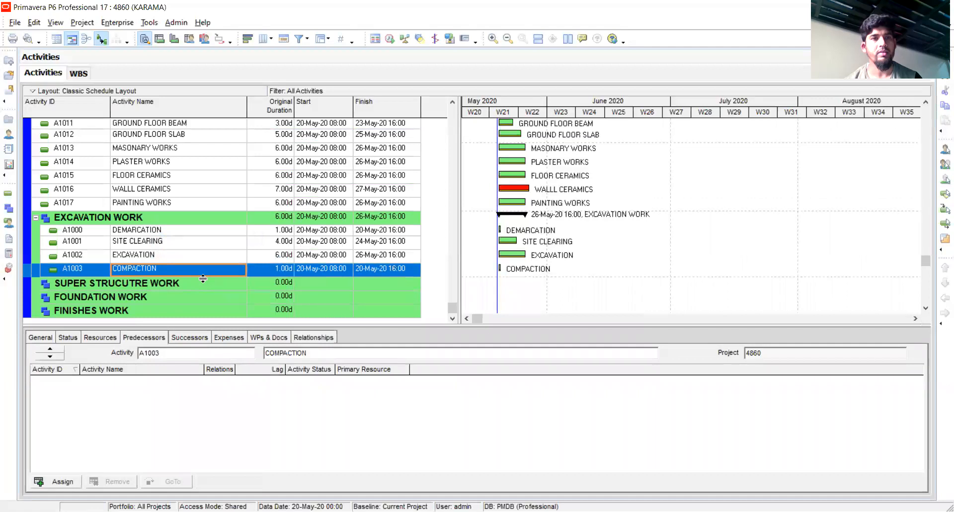
# Move activities A1013 MASONARY WORKS through A1017 PAINTING WORKS to the FINISHES WORK WBS
pyautogui.scroll(3, 209, 273)
pyautogui.scroll(-2, 124, 235)
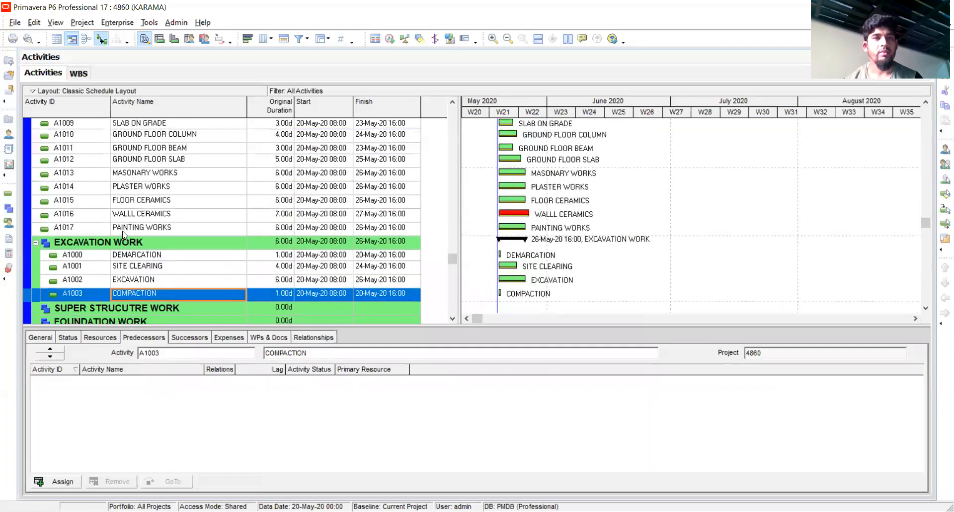
pyautogui.click(125, 228)
pyautogui.moveTo(124, 219); pyautogui.dragTo(131, 173)
pyautogui.rightClick(132, 174)
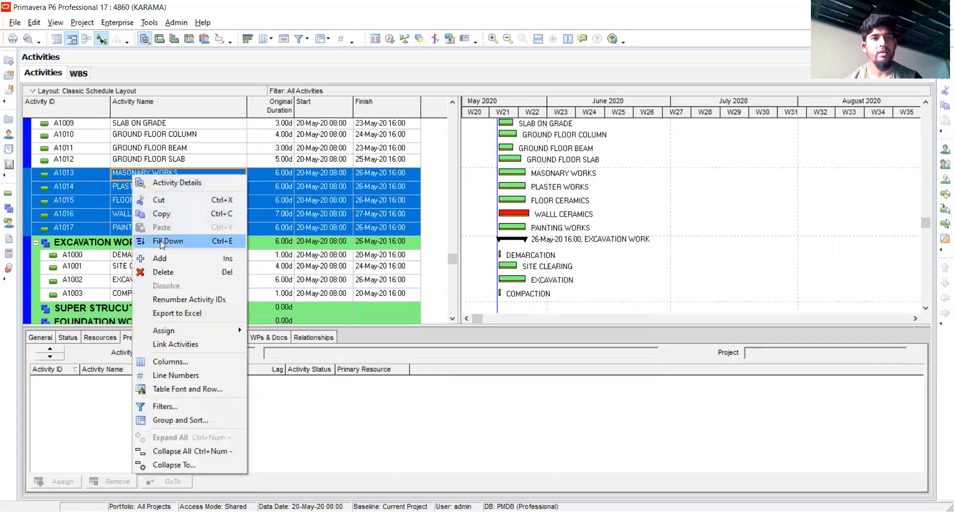
pyautogui.click(159, 200)
pyautogui.scroll(-1, 115, 311)
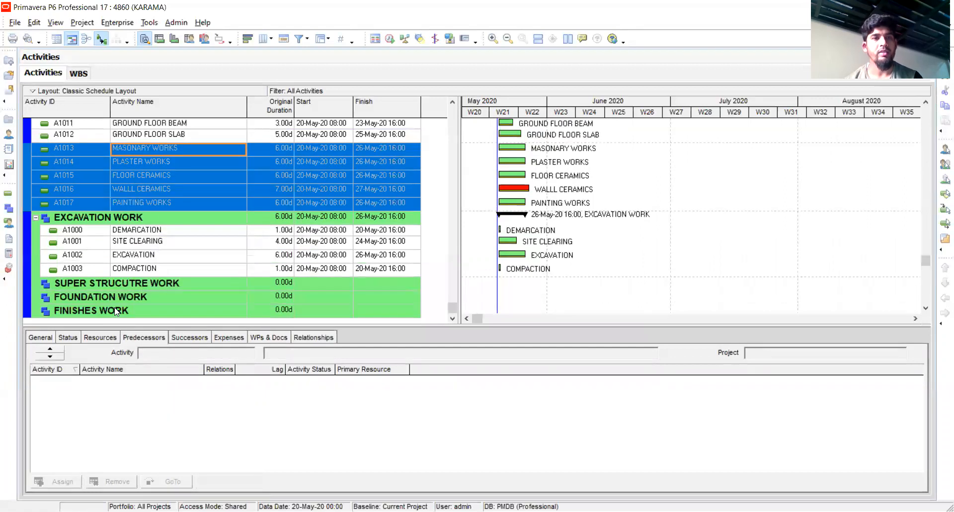
pyautogui.click(115, 311)
pyautogui.scroll(-1, 116, 312)
pyautogui.rightClick(124, 286)
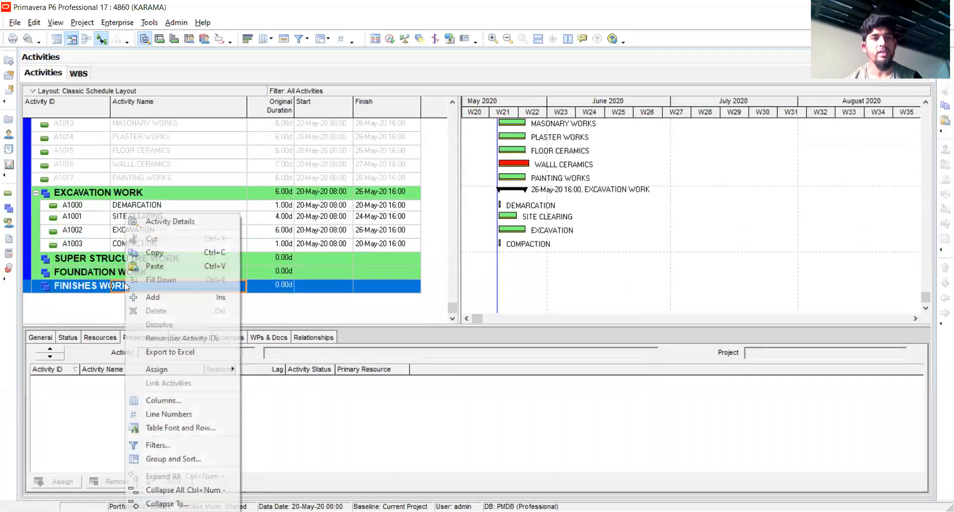
pyautogui.click(155, 265)
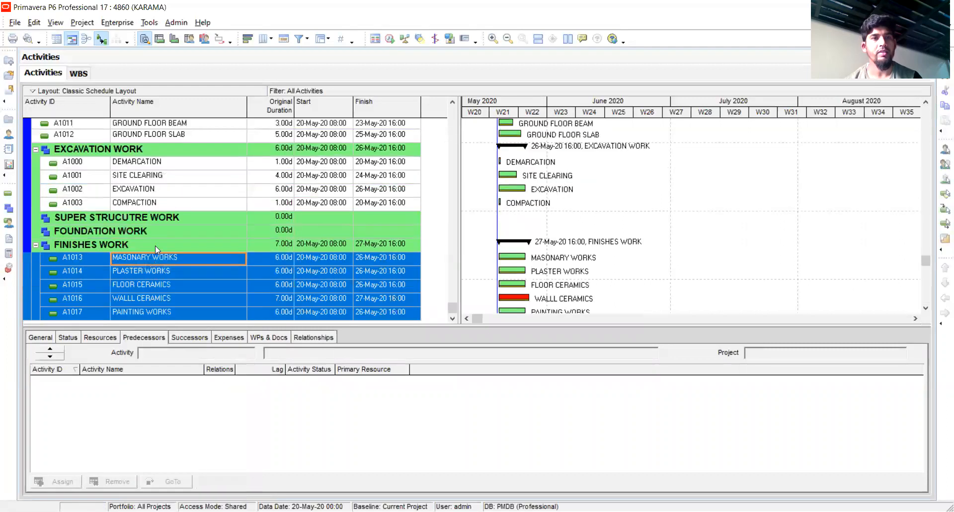
# Move activities A1010 GROUND FLOOR COLUMN through A1012 GROUND FLOOR SLAB to the SUPER STRUCUTRE WORK WBS
pyautogui.scroll(1, 144, 221)
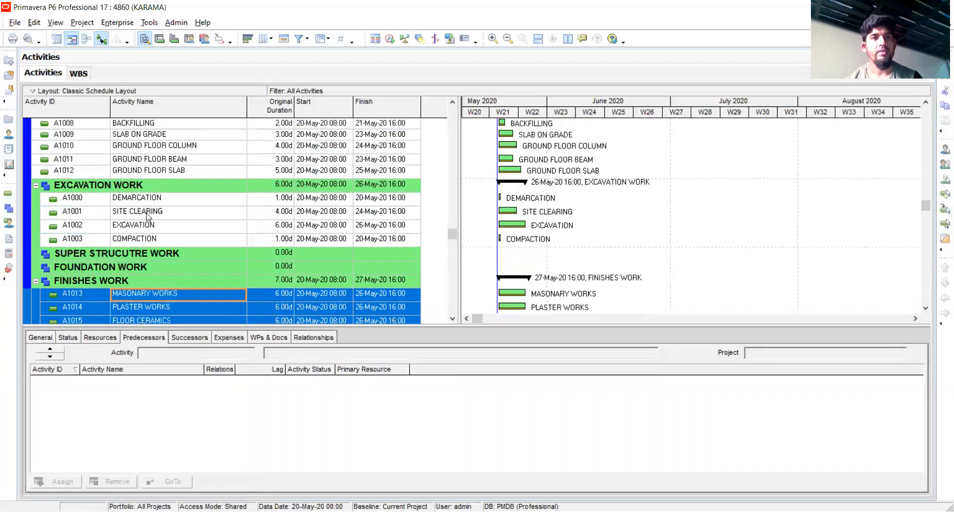
pyautogui.click(154, 171)
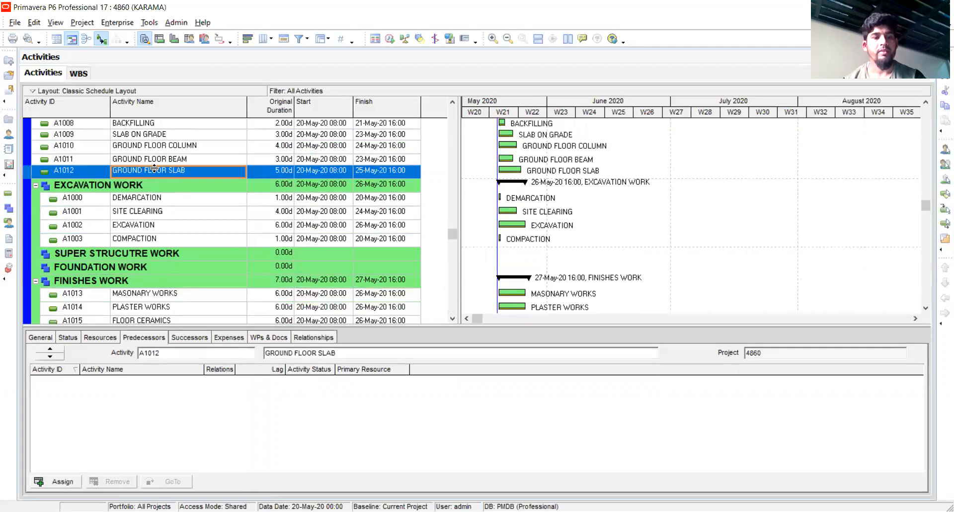
pyautogui.keyDown('shift'); pyautogui.click(155, 160); pyautogui.keyUp('shift')
pyautogui.keyDown('shift'); pyautogui.click(146, 144); pyautogui.keyUp('shift')
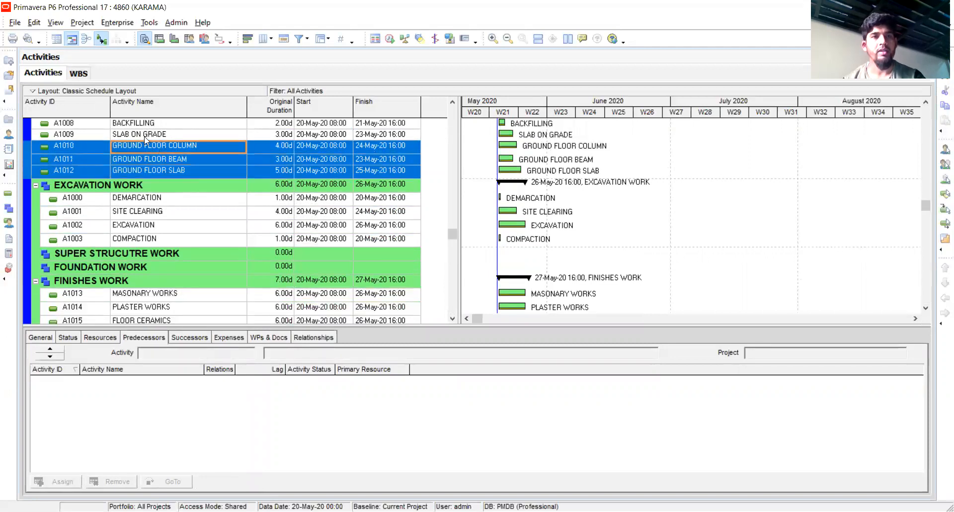
pyautogui.rightClick(158, 144)
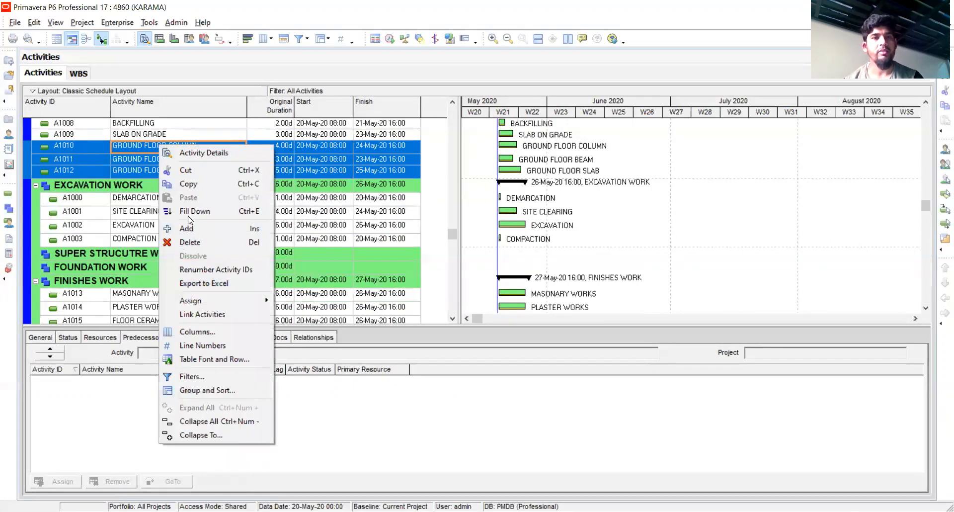
pyautogui.click(188, 172)
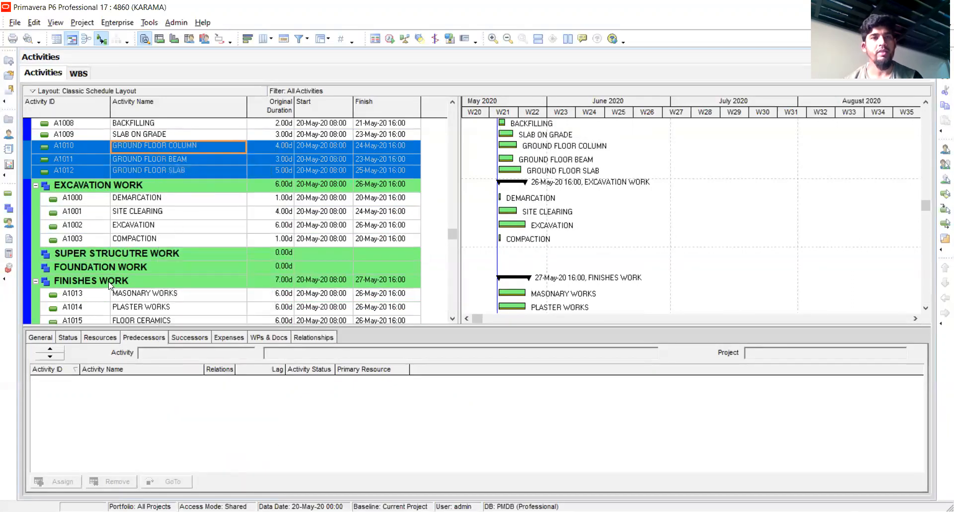
pyautogui.click(106, 253)
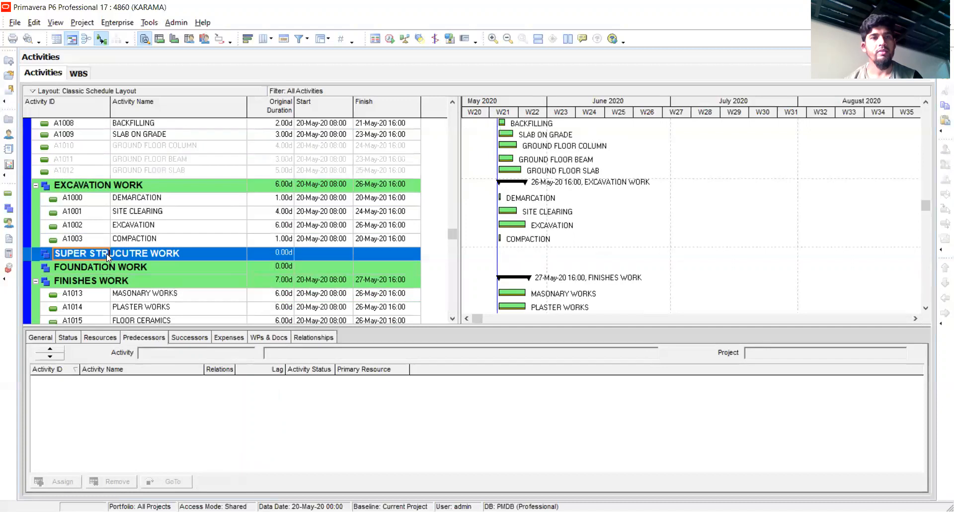
pyautogui.rightClick(107, 254)
pyautogui.click(138, 267)
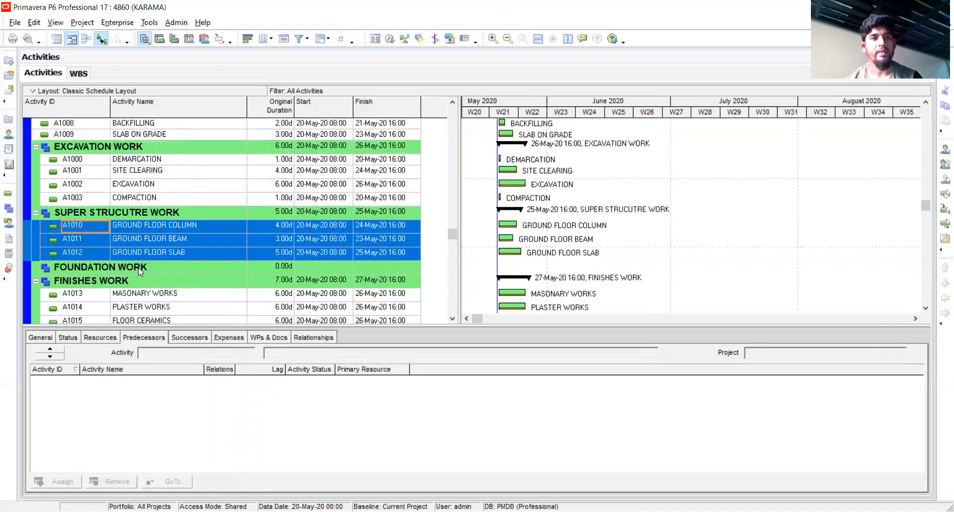
# Move activity A1008 BACKFILLING from the KARAMA project level to the EXCAVATION WORK WBS
pyautogui.scroll(1, 138, 225)
pyautogui.scroll(1, 149, 199)
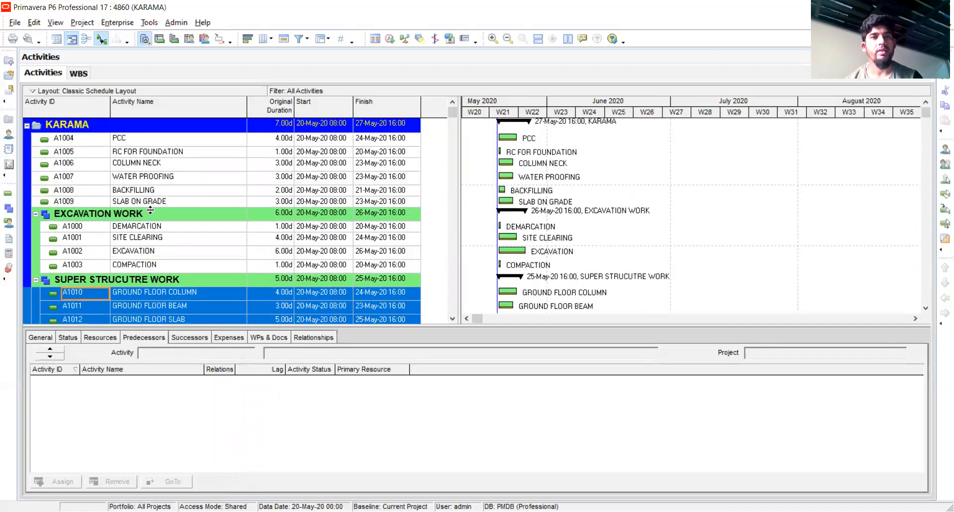
pyautogui.click(143, 200)
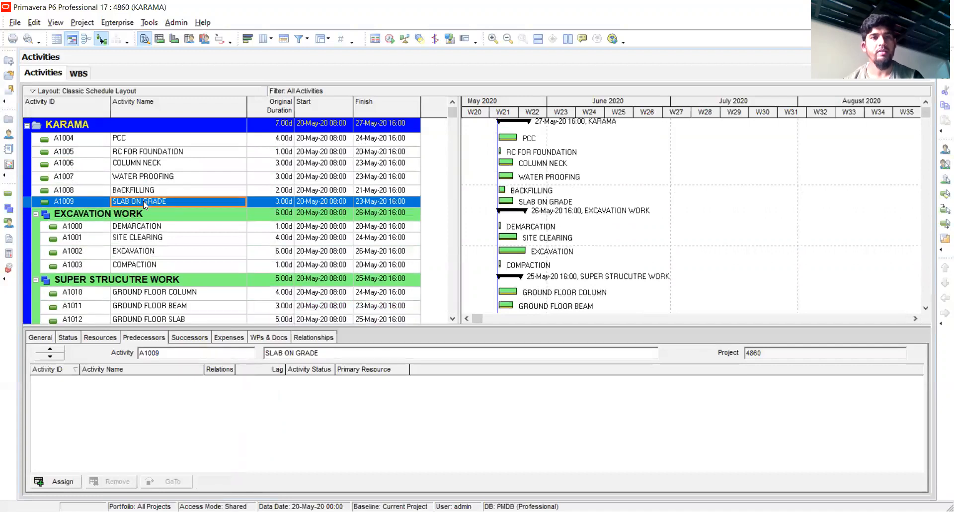
pyautogui.click(141, 191)
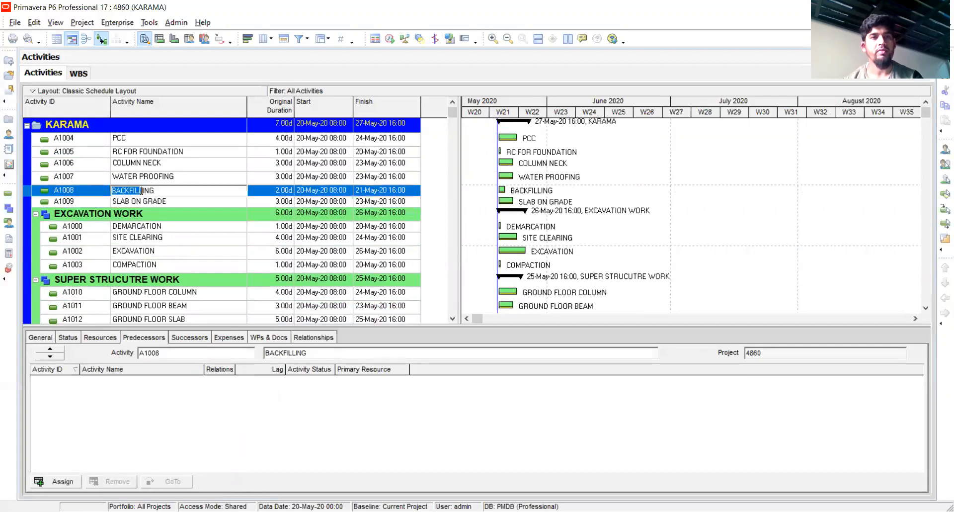
pyautogui.click(173, 203)
pyautogui.click(164, 193)
pyautogui.rightClick(164, 193)
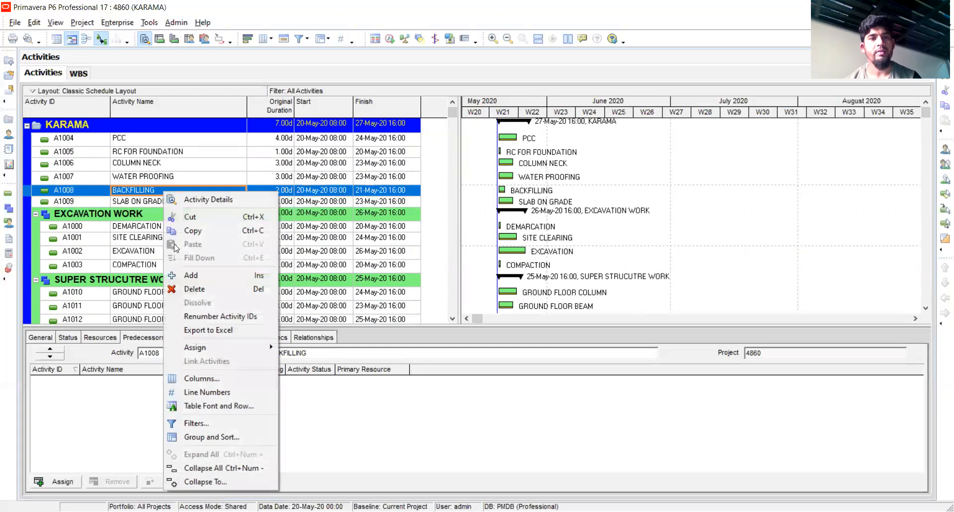
pyautogui.click(191, 229)
pyautogui.scroll(-2, 193, 257)
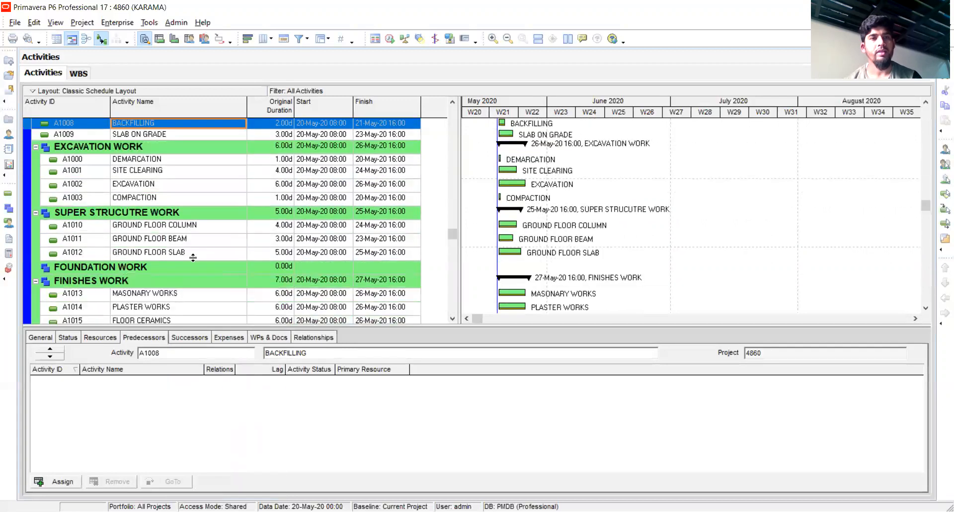
pyautogui.scroll(1, 135, 269)
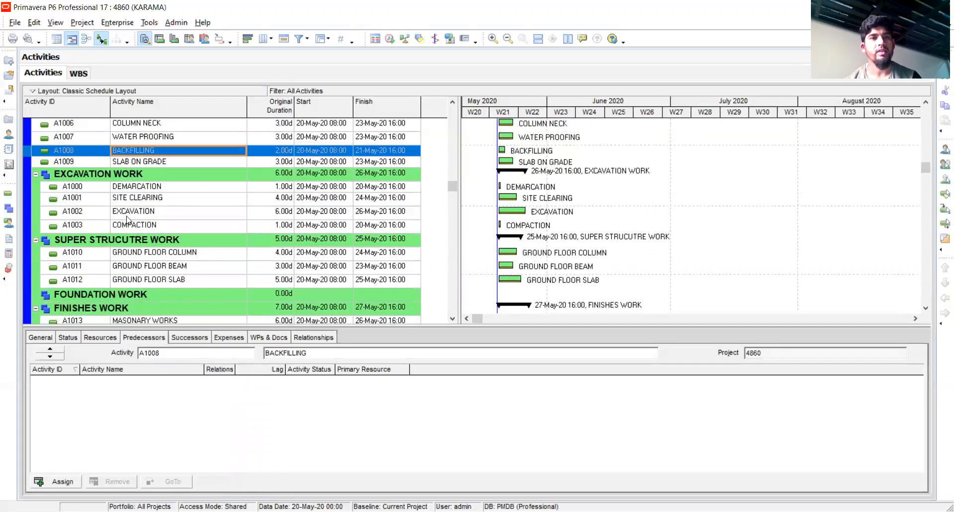
pyautogui.click(144, 174)
pyautogui.rightClick(147, 175)
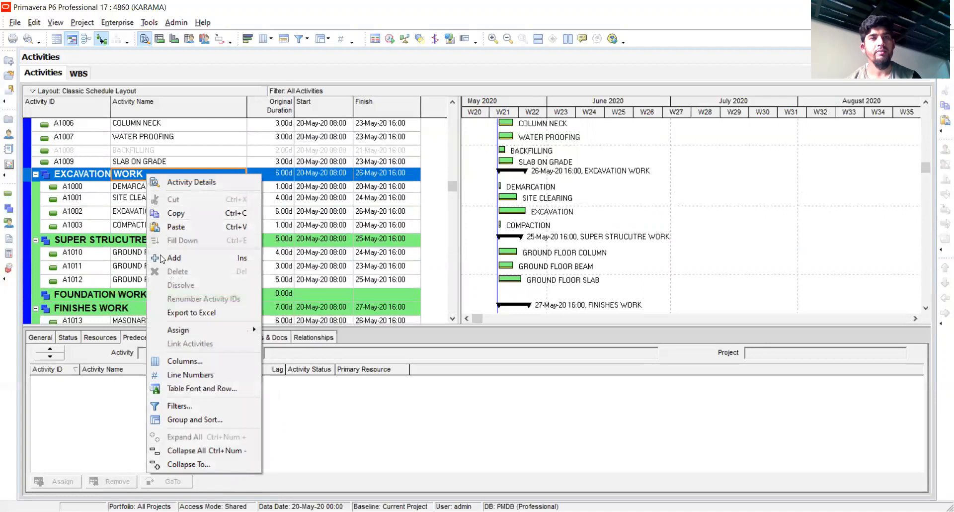
pyautogui.click(177, 226)
# Move the remaining unsorted activities, A1004 PCC through A1007 WATER PROOFING and A1009 SLAB ON GRADE, to the FOUNDATION WORK WBS
pyautogui.scroll(1, 167, 201)
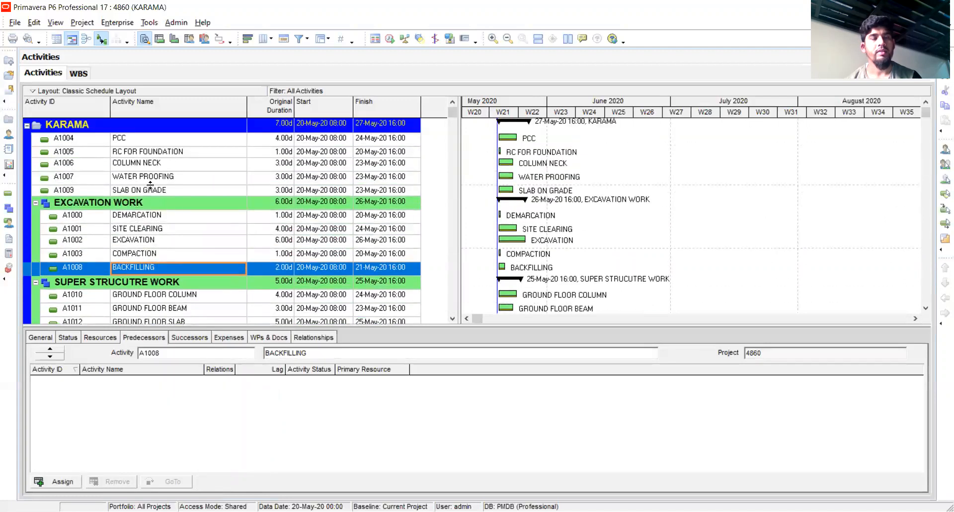
pyautogui.click(162, 191)
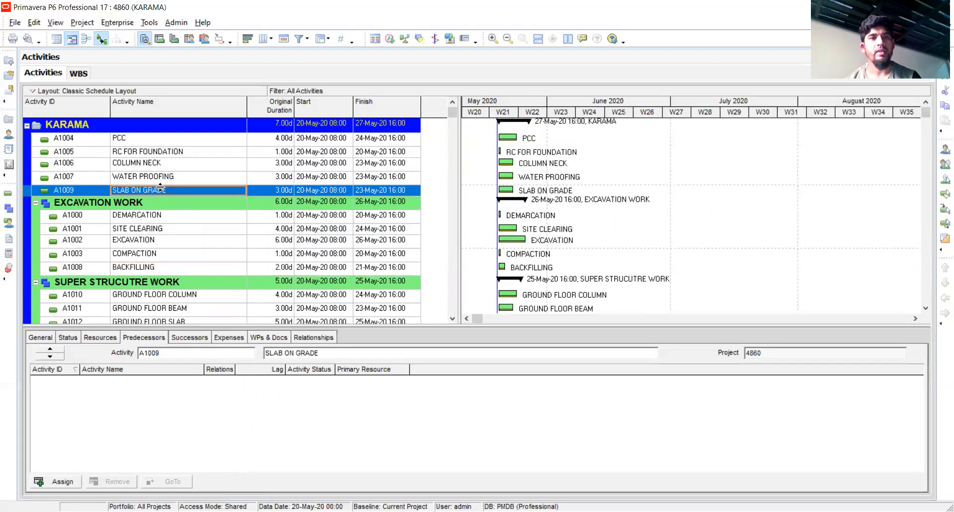
pyautogui.click(194, 137)
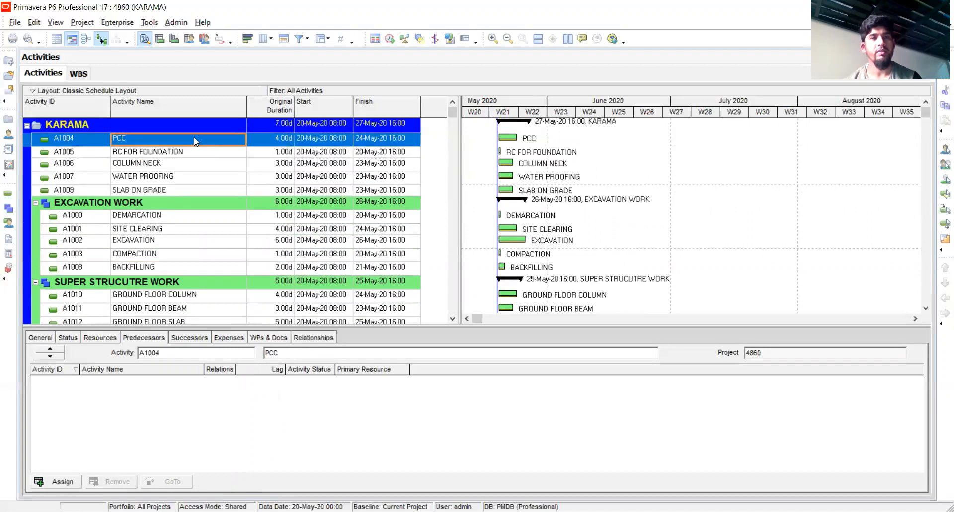
pyautogui.keyDown('shift'); pyautogui.click(178, 191); pyautogui.keyUp('shift')
pyautogui.rightClick(183, 162)
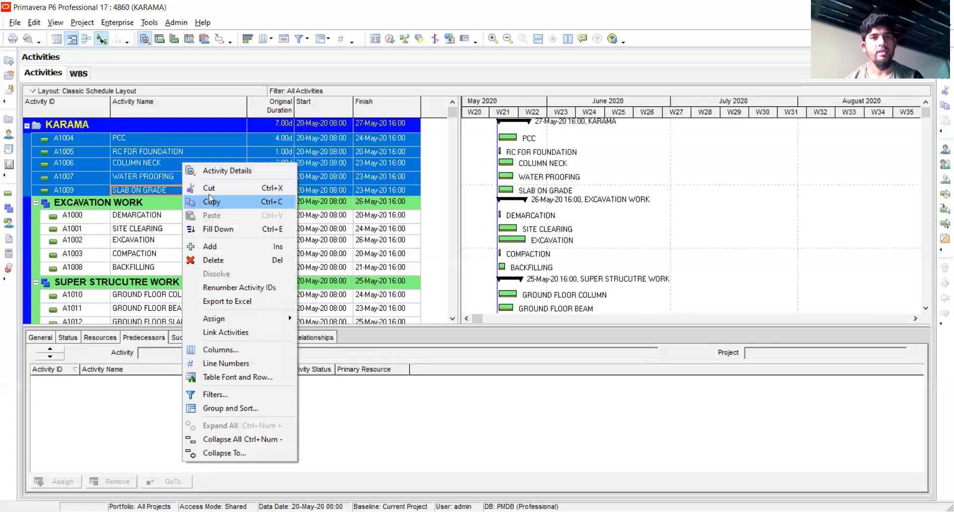
pyautogui.click(209, 198)
pyautogui.scroll(-2, 173, 217)
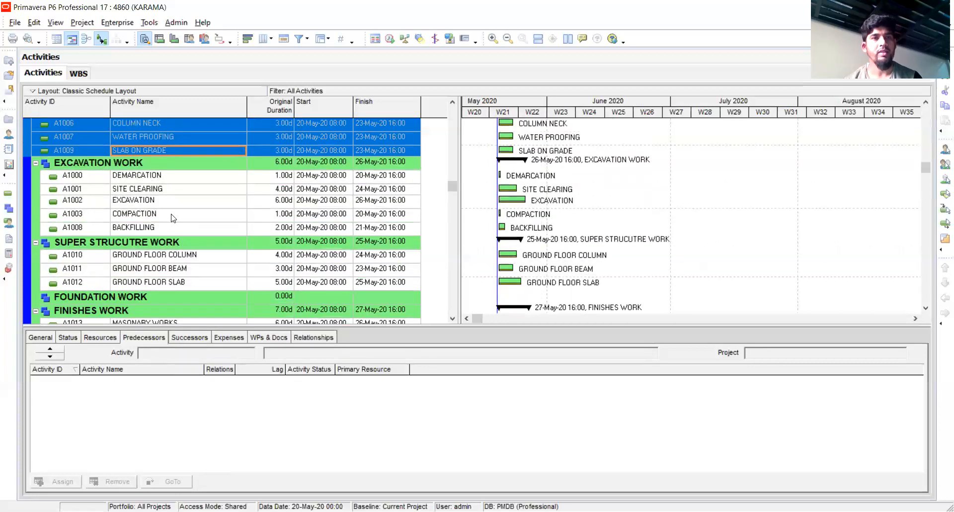
pyautogui.scroll(-2, 172, 217)
pyautogui.rightClick(133, 244)
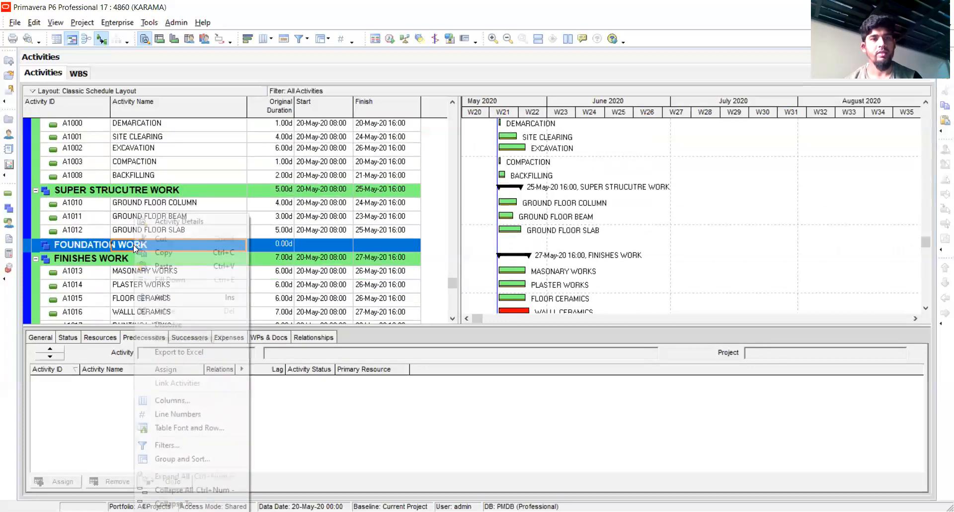
pyautogui.click(163, 269)
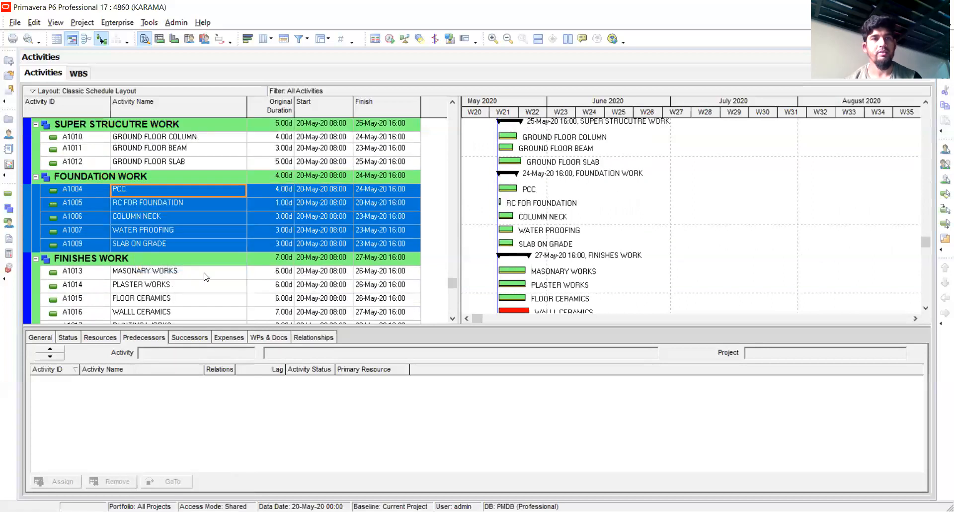
# Review the activity list from top to bottom to check how the activities are grouped under each WBS
pyautogui.click(192, 284)
pyautogui.scroll(3, 193, 287)
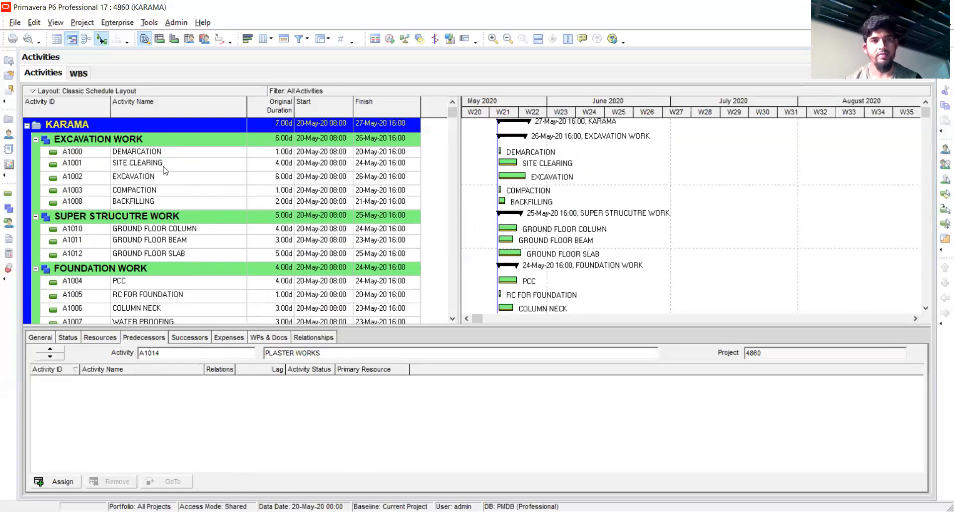
pyautogui.scroll(-3, 165, 170)
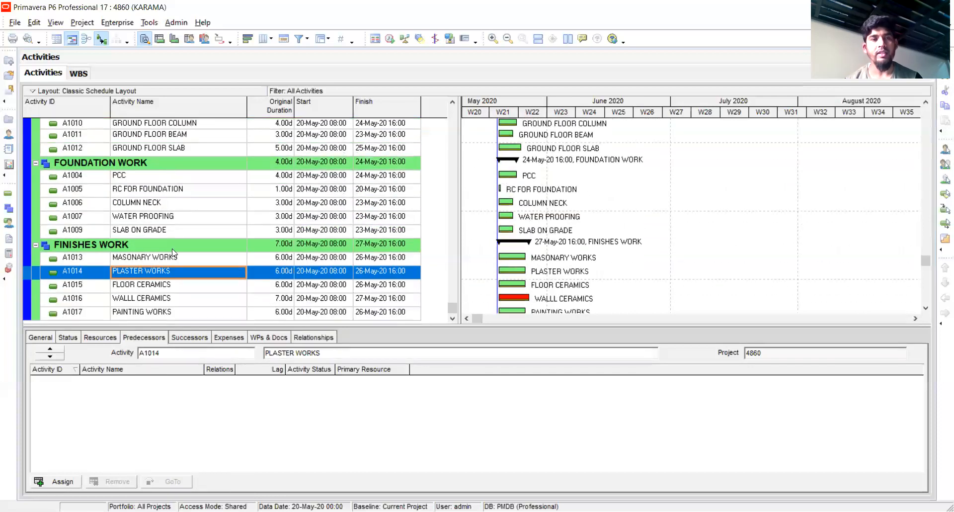
pyautogui.click(169, 298)
pyautogui.scroll(4, 168, 293)
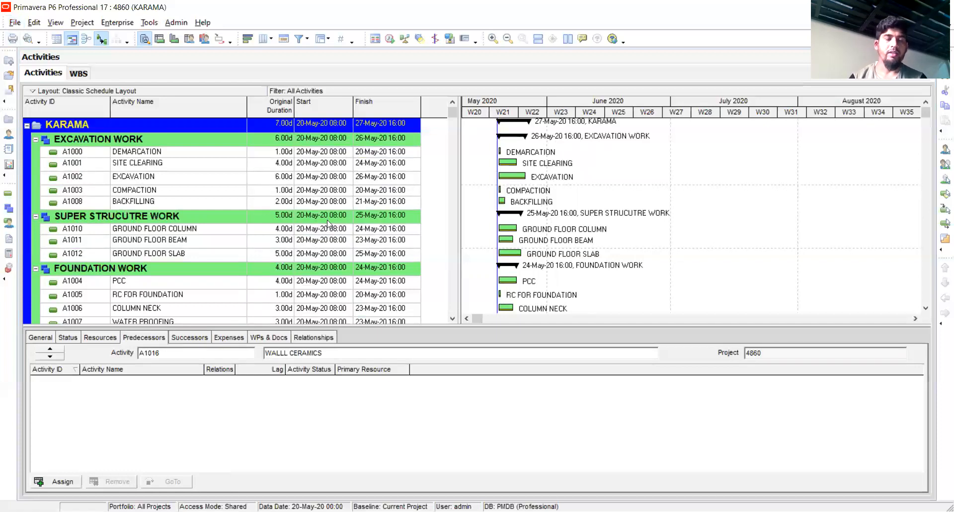
pyautogui.scroll(-3, 241, 259)
pyautogui.scroll(5, 240, 251)
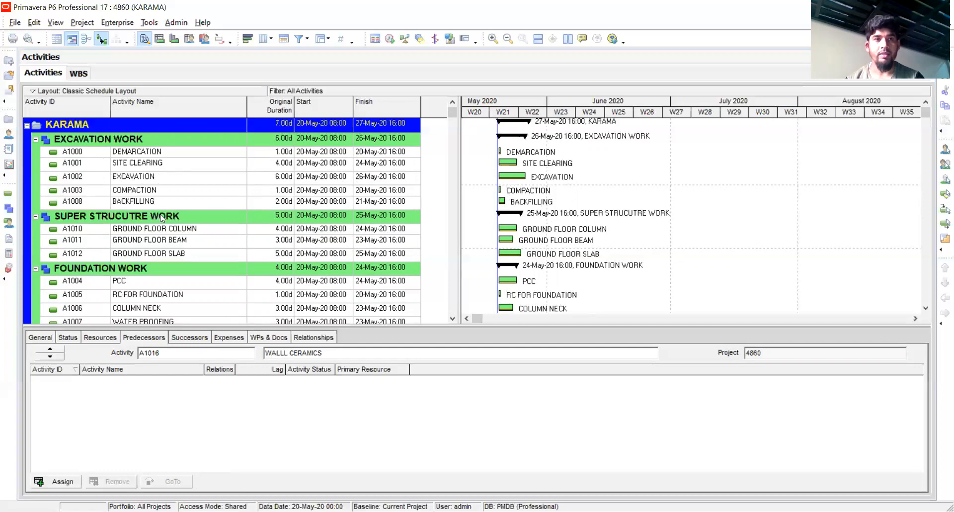
pyautogui.scroll(-2, 162, 217)
pyautogui.scroll(2, 163, 214)
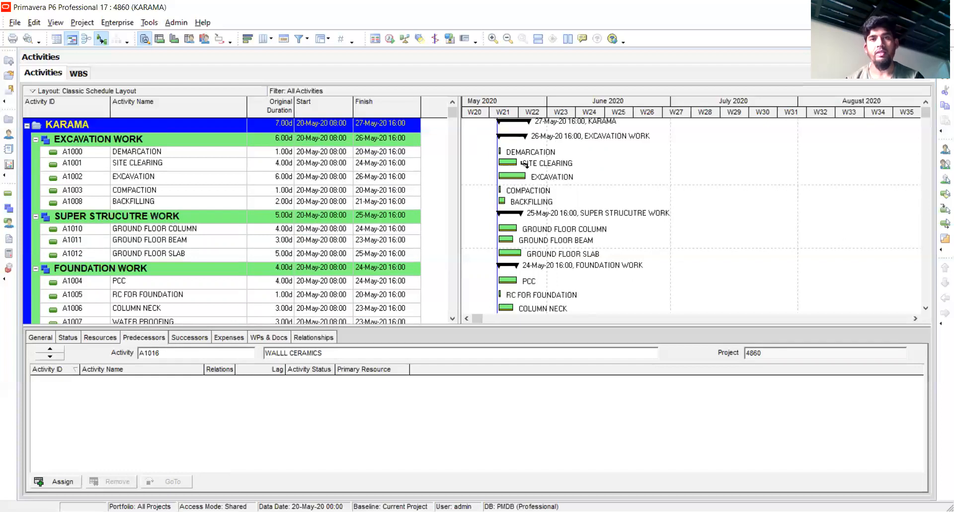
# Link SITE CLEARING to DEMARCATION, DEMARCATION to EXCAVATION and EXCAVATION to PCC with finish-to-start relationships in the Gantt chart
pyautogui.moveTo(523, 164); pyautogui.dragTo(496, 175)
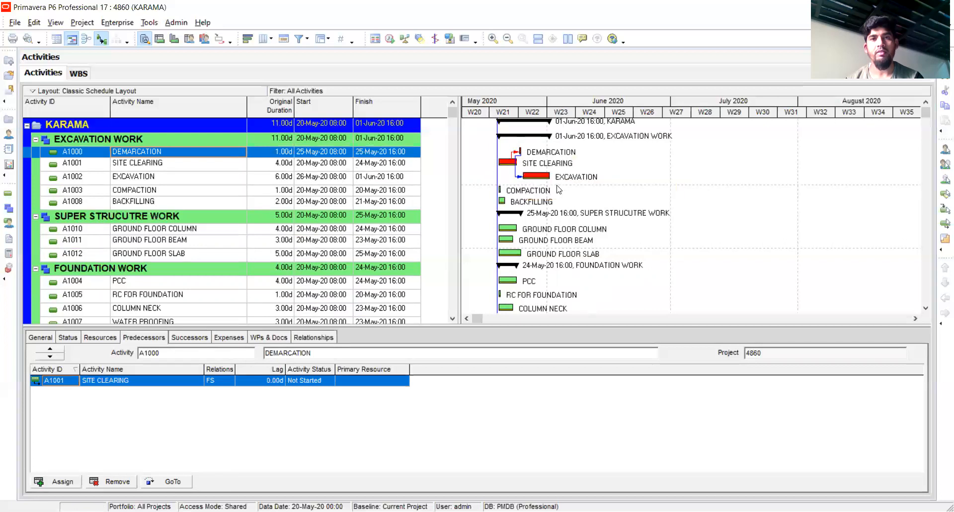
pyautogui.moveTo(555, 177); pyautogui.dragTo(580, 203)
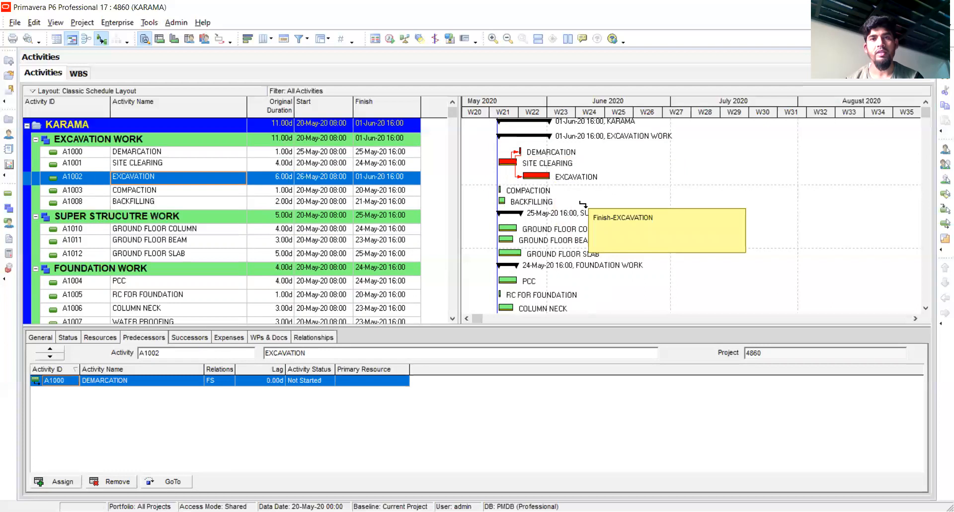
pyautogui.moveTo(489, 281); pyautogui.dragTo(498, 281)
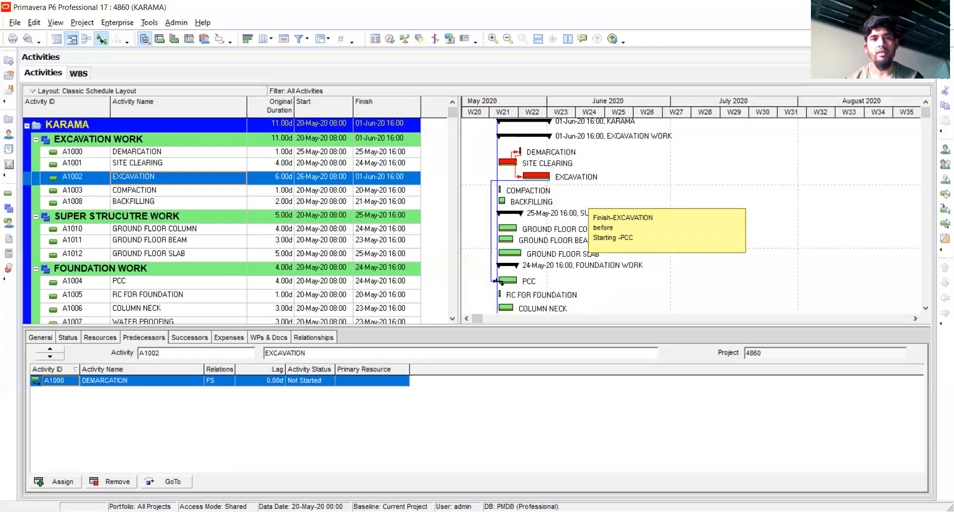
pyautogui.moveTo(500, 281); pyautogui.dragTo(500, 281)
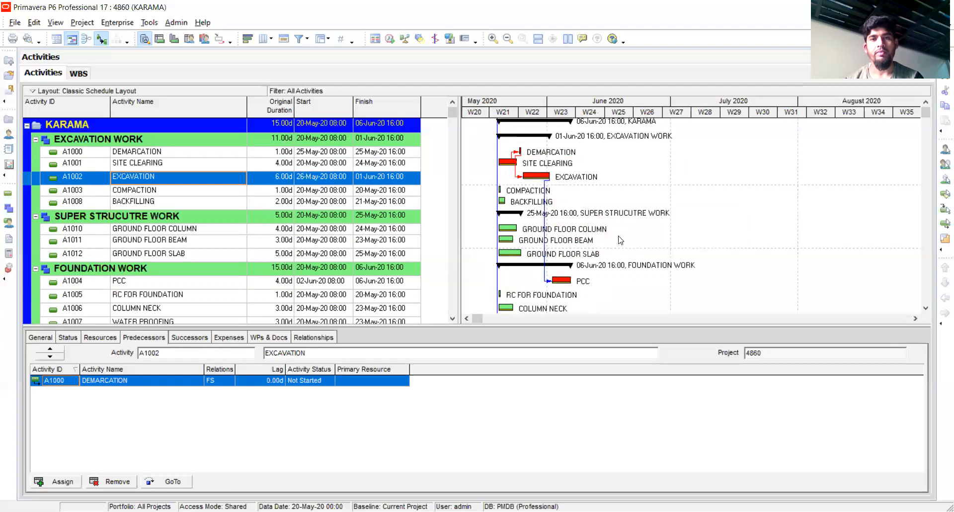
# Link PCC to COLUMN NECK and COLUMN NECK to WATER PROOFING with finish-to-start relationships in the Gantt chart
pyautogui.scroll(-1, 623, 239)
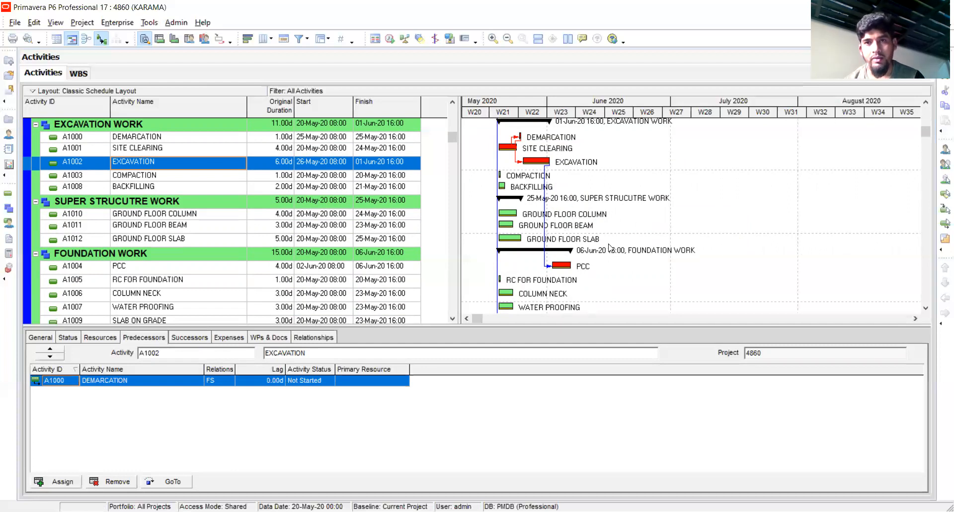
pyautogui.moveTo(580, 268); pyautogui.dragTo(499, 293)
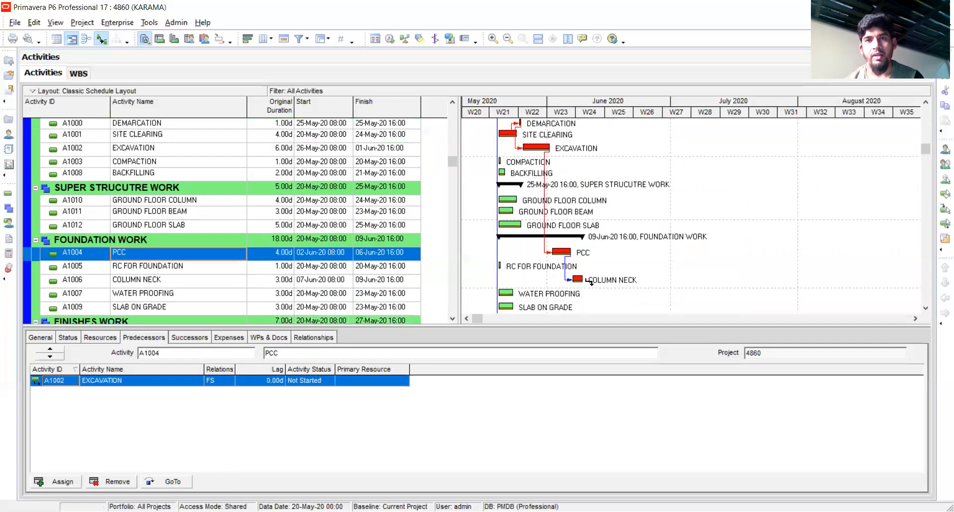
pyautogui.click(590, 281)
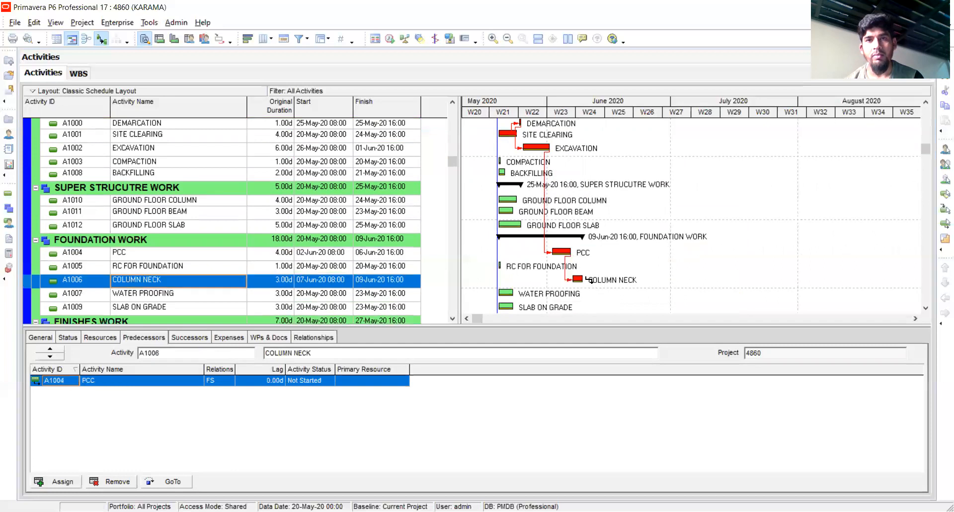
pyautogui.moveTo(589, 281); pyautogui.dragTo(495, 290)
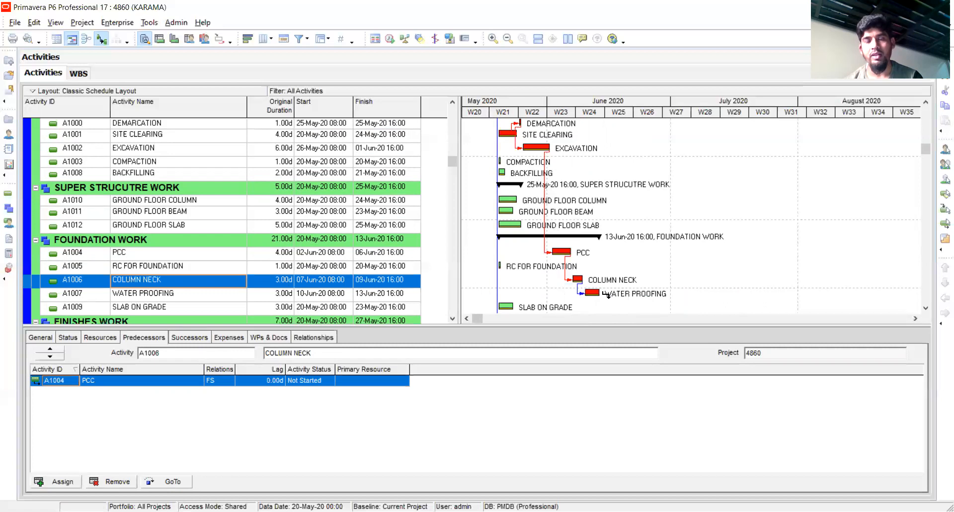
# Link WATER PROOFING to BACKFILLING and BACKFILLING to SLAB ON GRADE with finish-to-start relationships in the Gantt chart
pyautogui.moveTo(607, 295); pyautogui.dragTo(501, 173)
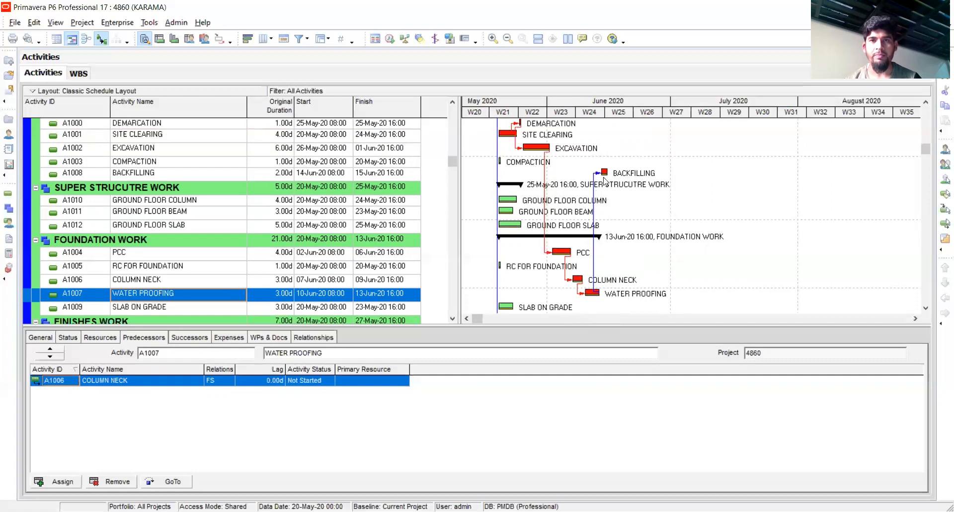
pyautogui.moveTo(614, 173); pyautogui.dragTo(498, 227)
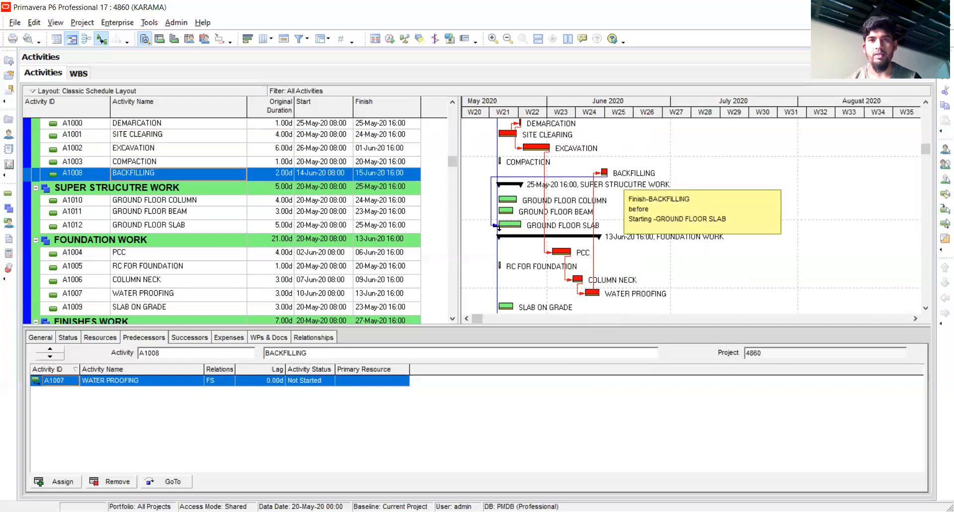
pyautogui.moveTo(498, 226); pyautogui.dragTo(505, 306)
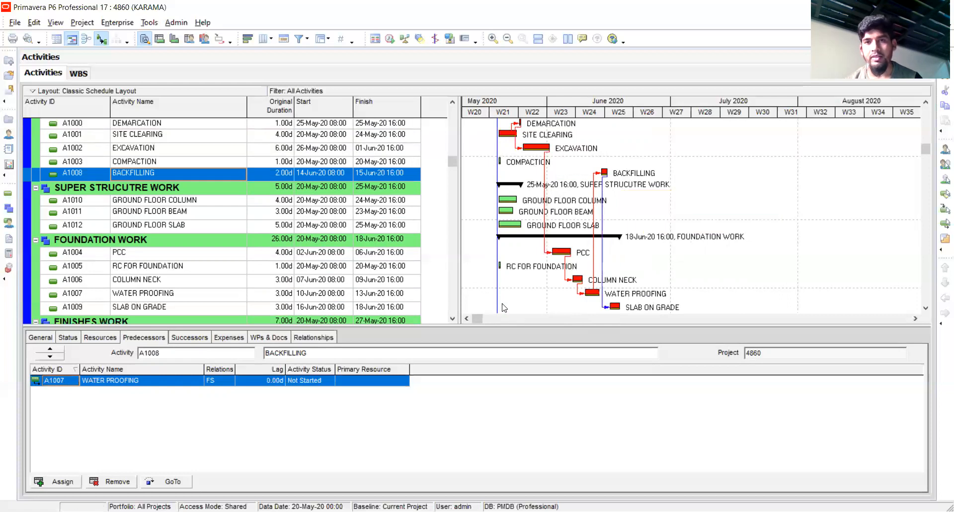
# Link SLAB ON GRADE to GROUND FLOOR COLUMN, the column to GROUND FLOOR BEAM and the beam to GROUND FLOOR SLAB, all finish-to-start
pyautogui.click(628, 309)
pyautogui.moveTo(498, 190); pyautogui.dragTo(498, 190)
pyautogui.moveTo(639, 187); pyautogui.dragTo(493, 197)
pyautogui.moveTo(665, 201); pyautogui.dragTo(496, 209)
# Link GROUND FLOOR SLAB to MASONARY WORKS and MASONARY WORKS to PLASTER WORKS with finish-to-start relationships
pyautogui.scroll(-2, 723, 231)
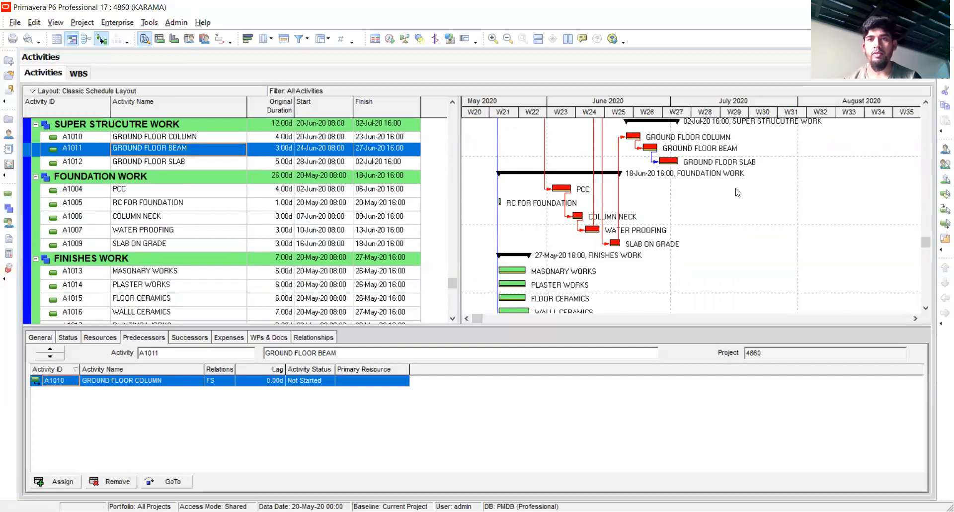
pyautogui.moveTo(686, 163); pyautogui.dragTo(711, 272)
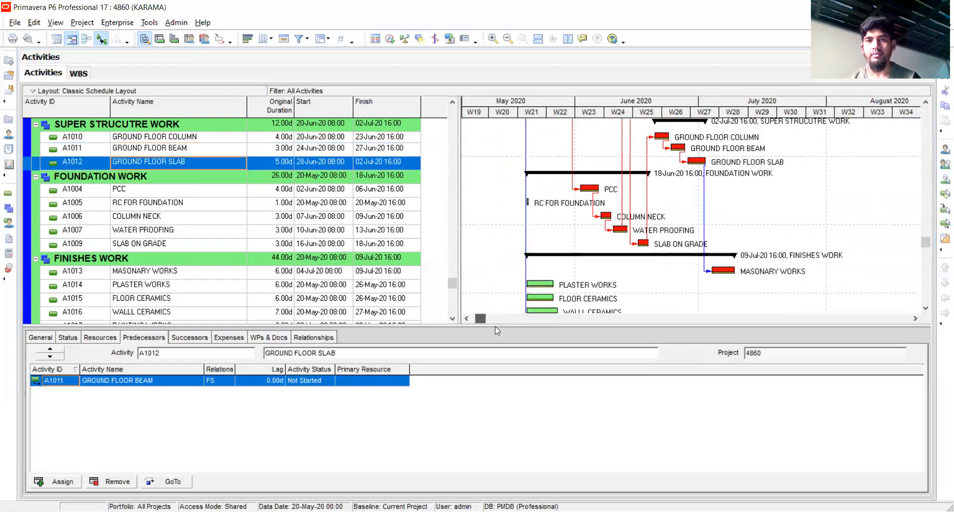
pyautogui.moveTo(495, 326); pyautogui.dragTo(534, 333)
pyautogui.scroll(-2, 731, 285)
pyautogui.moveTo(698, 242); pyautogui.dragTo(496, 260)
# Link PLASTER WORKS to both PAINTING WORKS and FLOOR CERAMICS, and FLOOR CERAMICS to WALLL CERAMICS, with finish-to-start relationships
pyautogui.scroll(-1, 741, 240)
pyautogui.moveTo(738, 251)
pyautogui.mouseDown()
pyautogui.moveTo(667, 279)
pyautogui.moveTo(504, 290)
pyautogui.mouseUp()
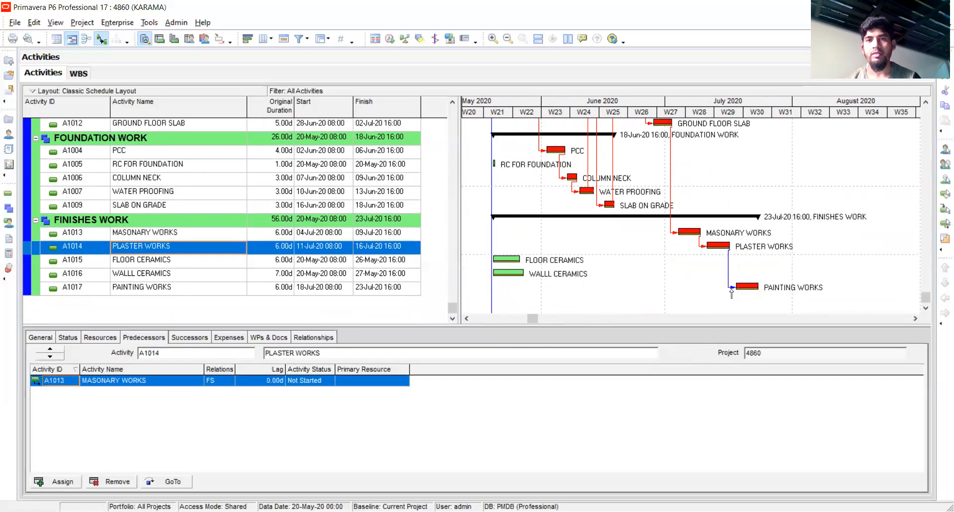
pyautogui.moveTo(737, 249); pyautogui.dragTo(494, 258)
pyautogui.moveTo(757, 259); pyautogui.dragTo(636, 269)
# Review the linked activities along the Gantt chart and the dates and durations of each WBS element, then return to the activities
pyautogui.moveTo(532, 319); pyautogui.dragTo(649, 318)
pyautogui.scroll(2, 508, 271)
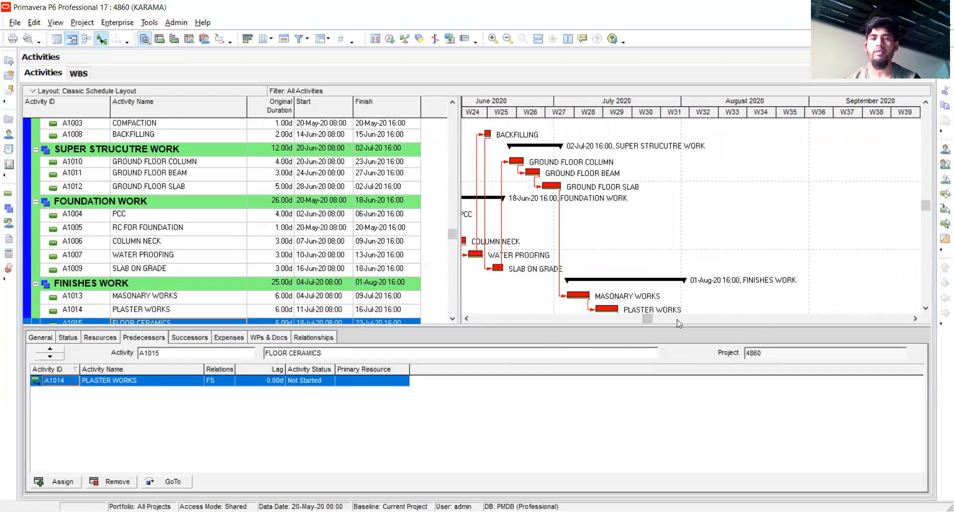
pyautogui.scroll(1, 649, 319)
pyautogui.moveTo(650, 318); pyautogui.dragTo(530, 319)
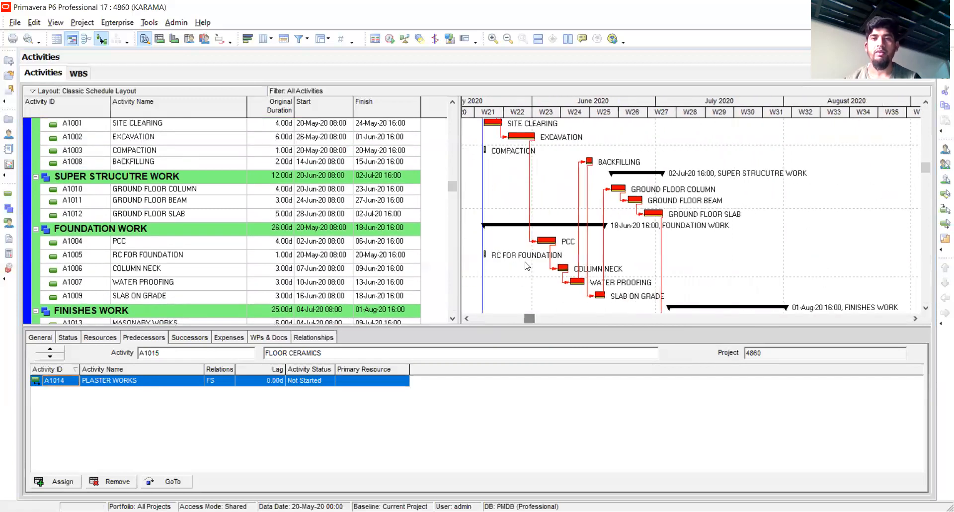
pyautogui.scroll(2, 527, 274)
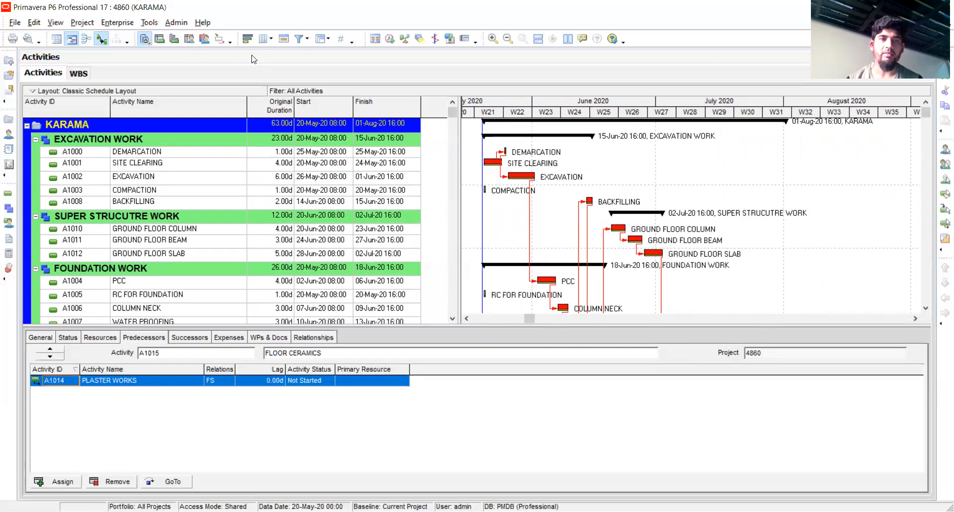
pyautogui.click(78, 74)
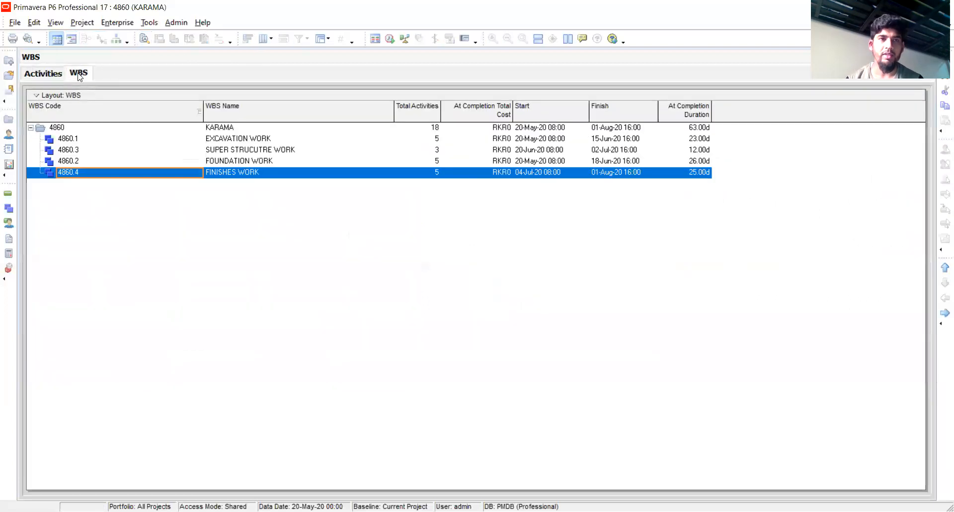
pyautogui.click(44, 73)
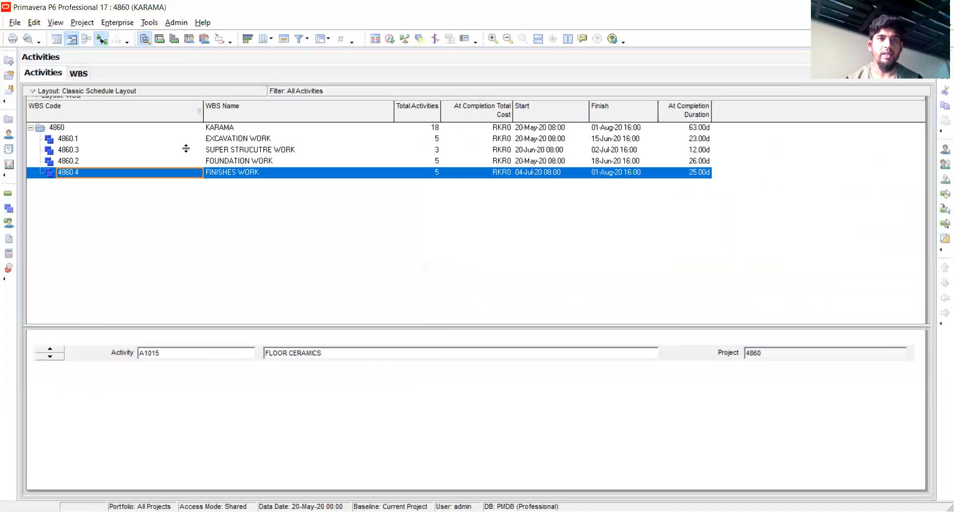